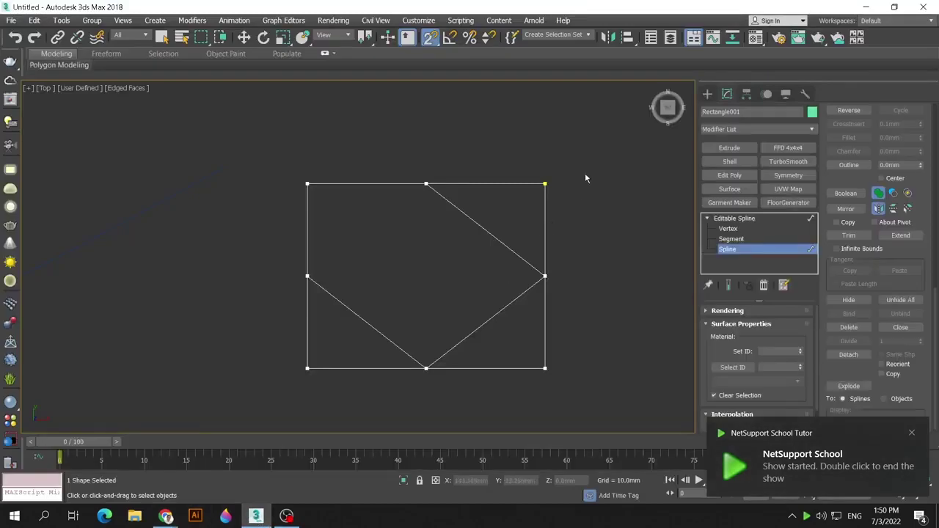
# - Leave Rectangle001's Spline level, delete the rectangle with its diagonal lines, and deselect everything
pyautogui.scroll(-3, 391, 267)
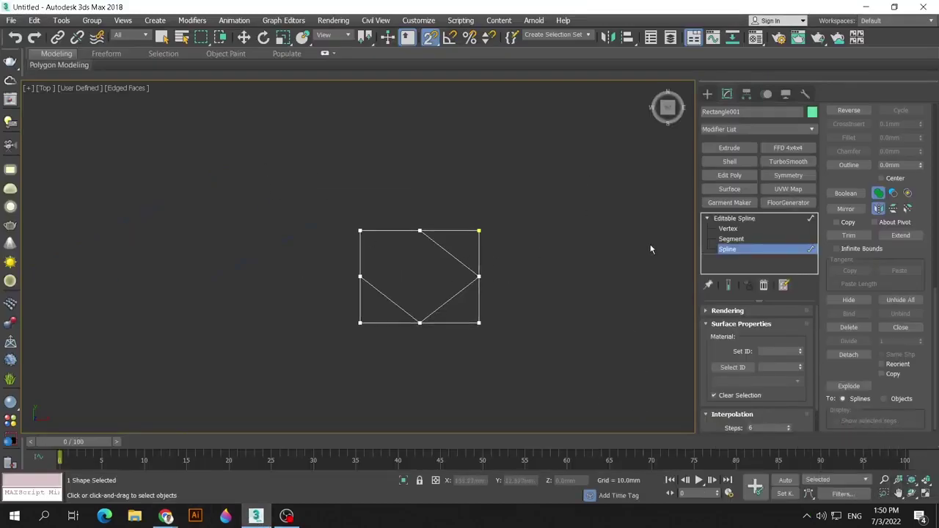
pyautogui.click(727, 250)
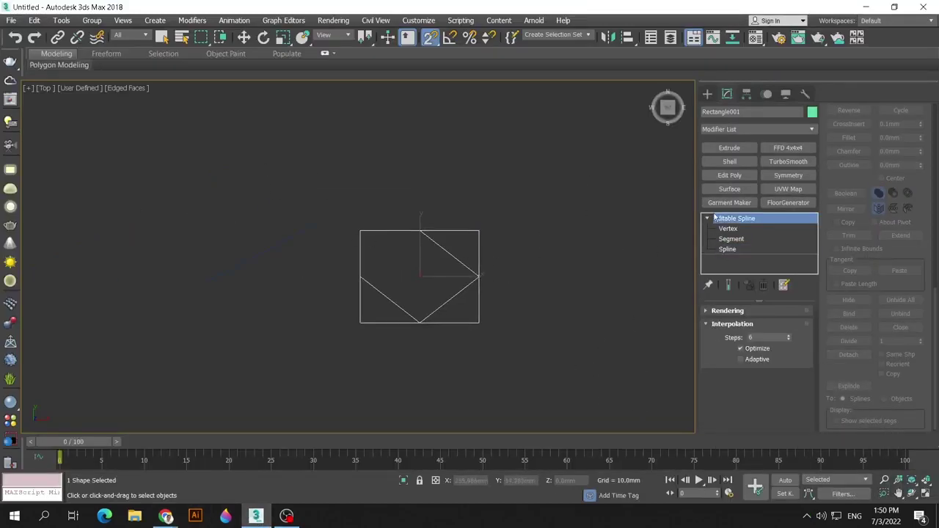
pyautogui.press('3')
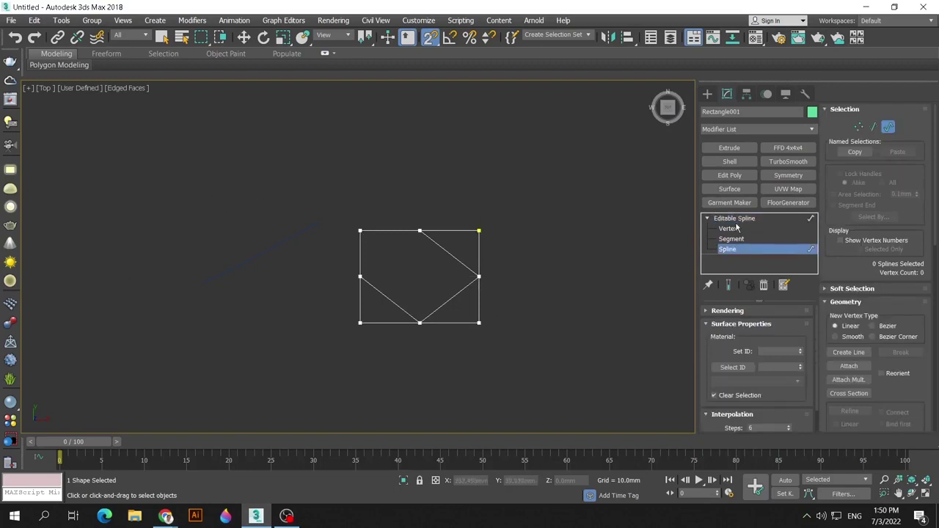
pyautogui.click(736, 223)
pyautogui.press('Delete')
pyautogui.press('w')
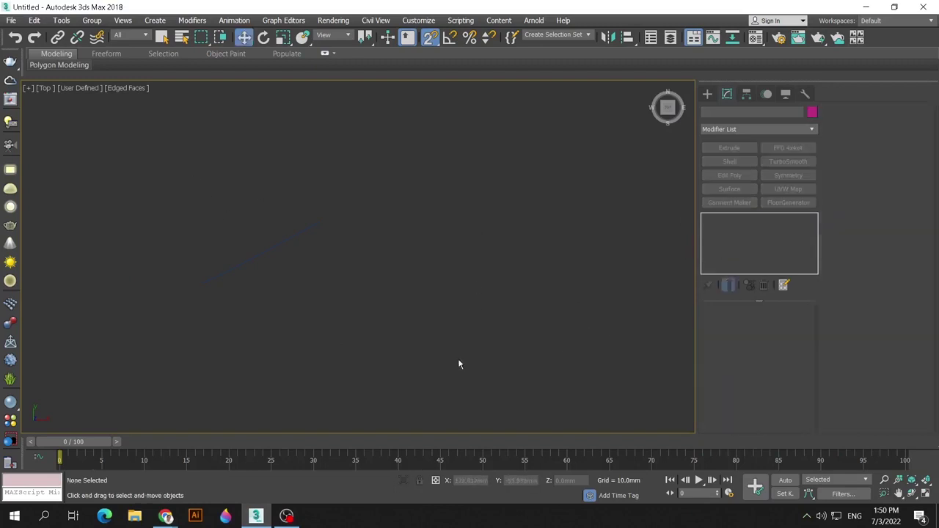
pyautogui.moveTo(458, 268); pyautogui.dragTo(157, 178)
# - Draw two overlapping rectangles in the Top viewport
pyautogui.click(706, 93)
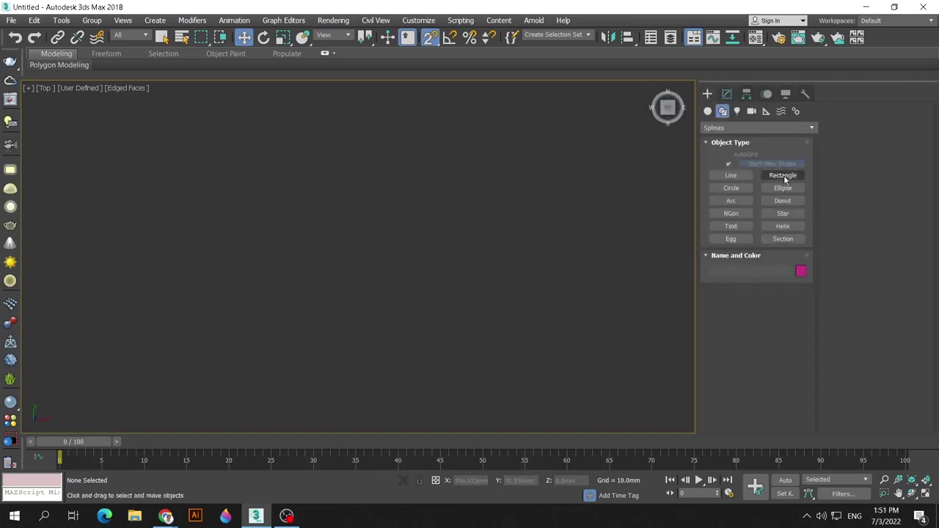
pyautogui.click(784, 177)
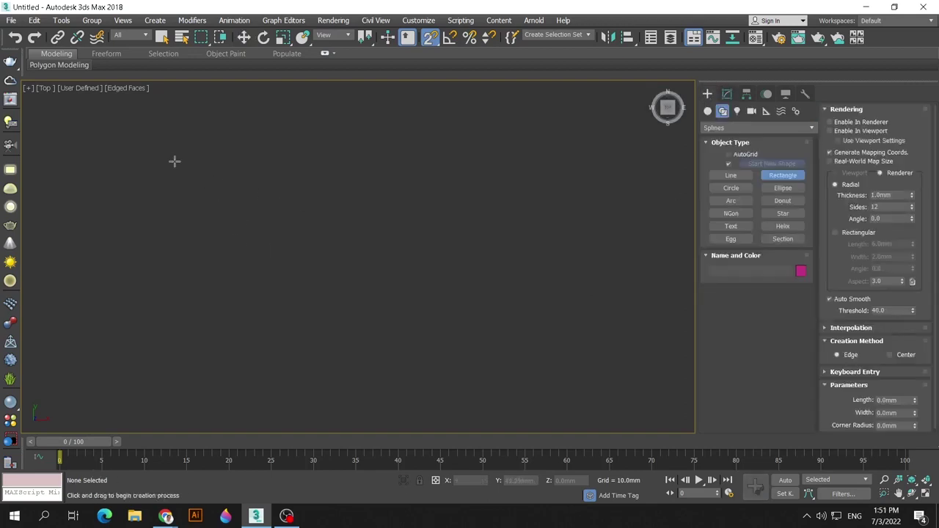
pyautogui.moveTo(146, 145)
pyautogui.mouseDown()
pyautogui.moveTo(247, 235)
pyautogui.moveTo(304, 254)
pyautogui.mouseUp()
pyautogui.moveTo(254, 336)
pyautogui.mouseDown()
pyautogui.moveTo(357, 233)
pyautogui.moveTo(418, 198)
pyautogui.mouseUp()
# - Draw a vertical straight line, Line001, to the right of the rectangles
pyautogui.click(731, 177)
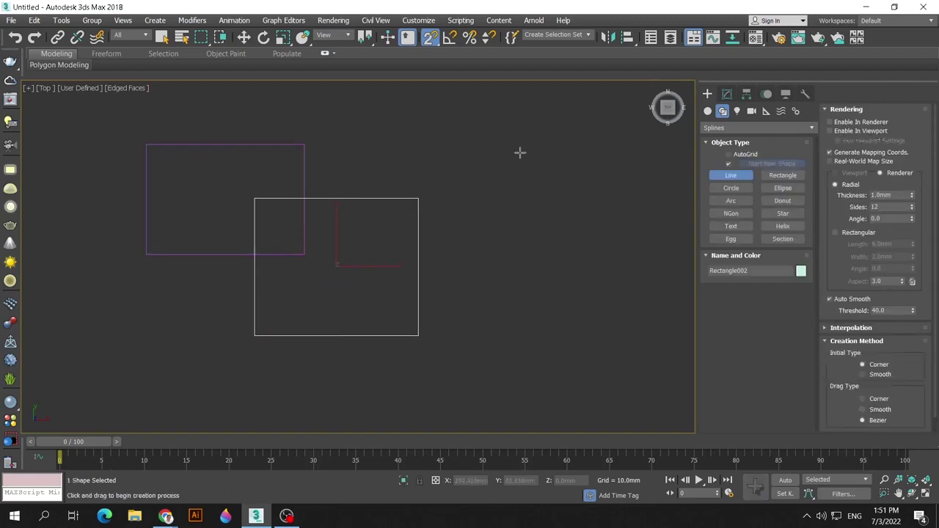
pyautogui.click(518, 130)
pyautogui.click(518, 346)
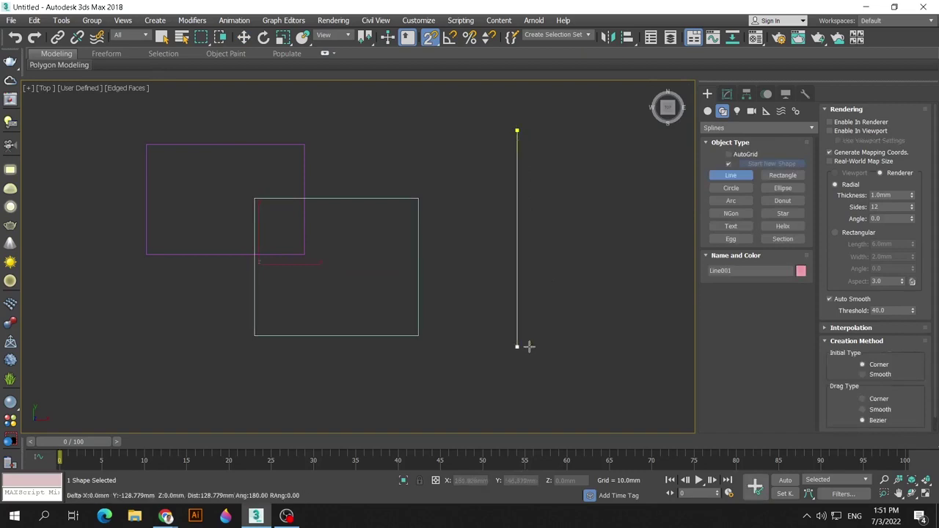
pyautogui.rightClick(565, 319)
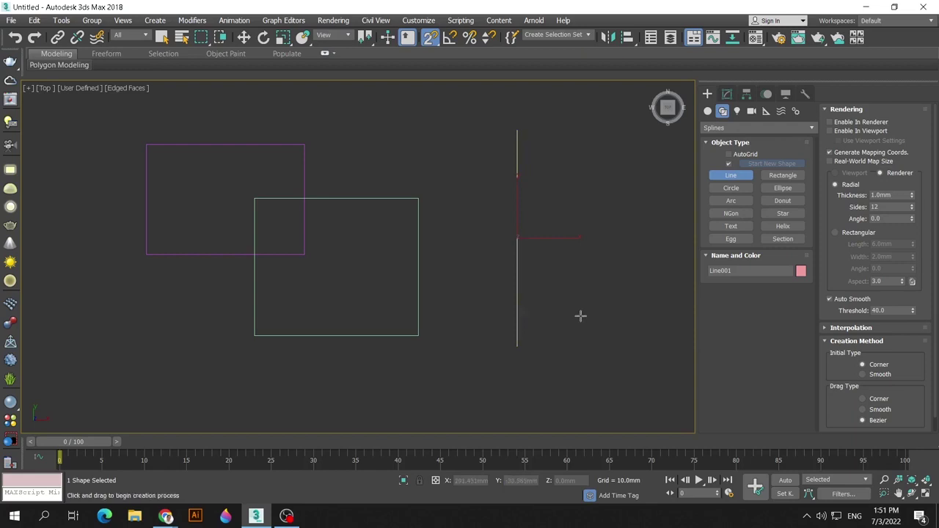
# - Show Line001 in the Modify panel with its Line entry expanded, and recentre the Top view
pyautogui.click(727, 96)
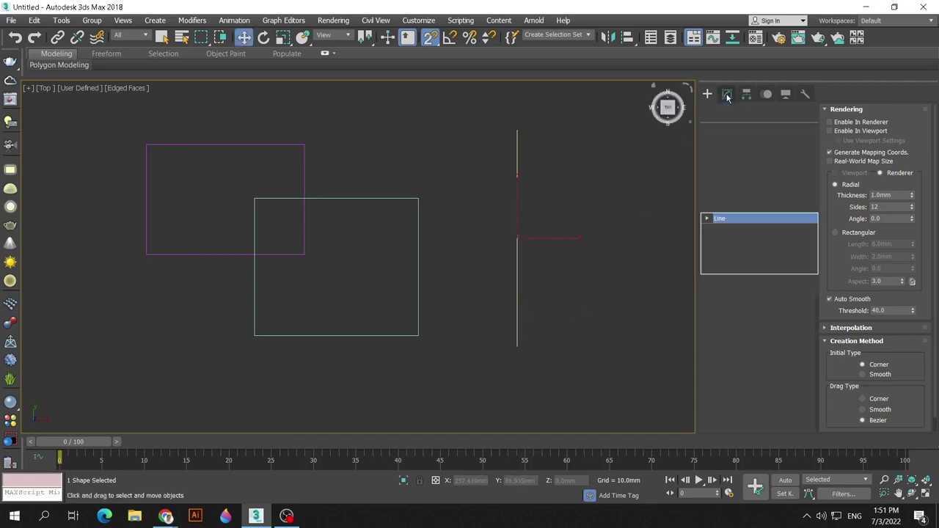
pyautogui.click(708, 220)
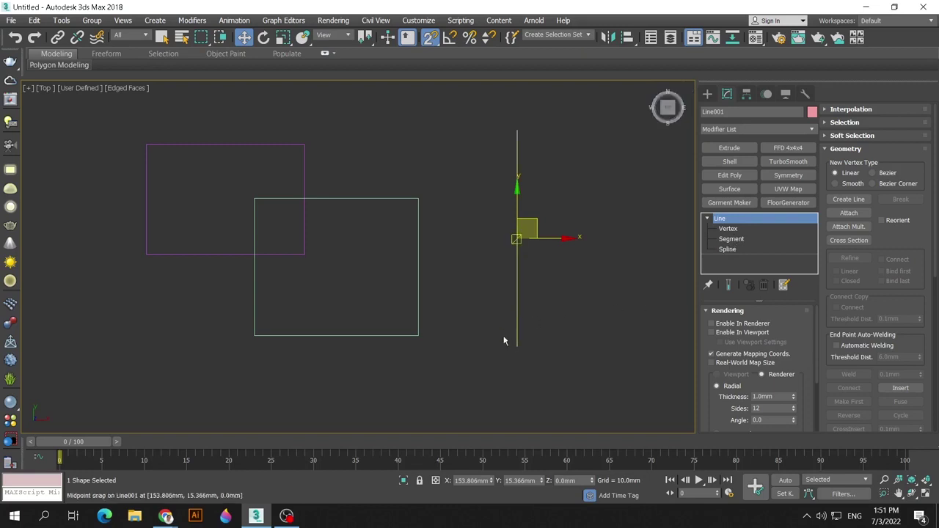
pyautogui.moveTo(484, 326); pyautogui.dragTo(493, 283, button='middle')
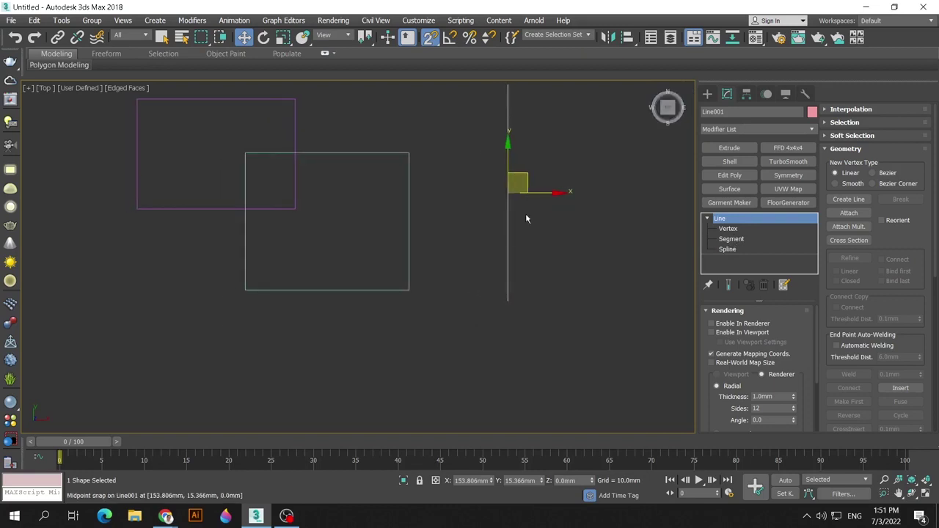
pyautogui.scroll(-2, 500, 233)
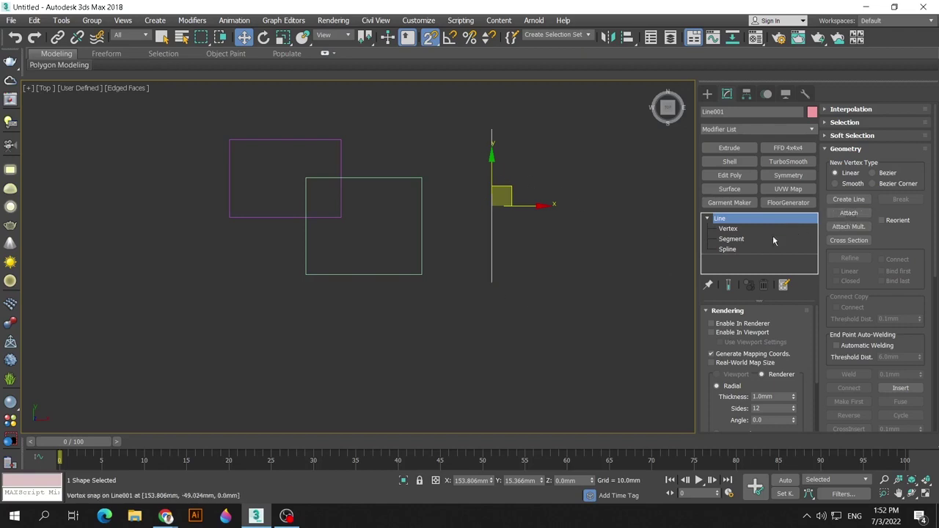
# - Attach both rectangles to Line001 and switch to its Vertex level
pyautogui.click(851, 213)
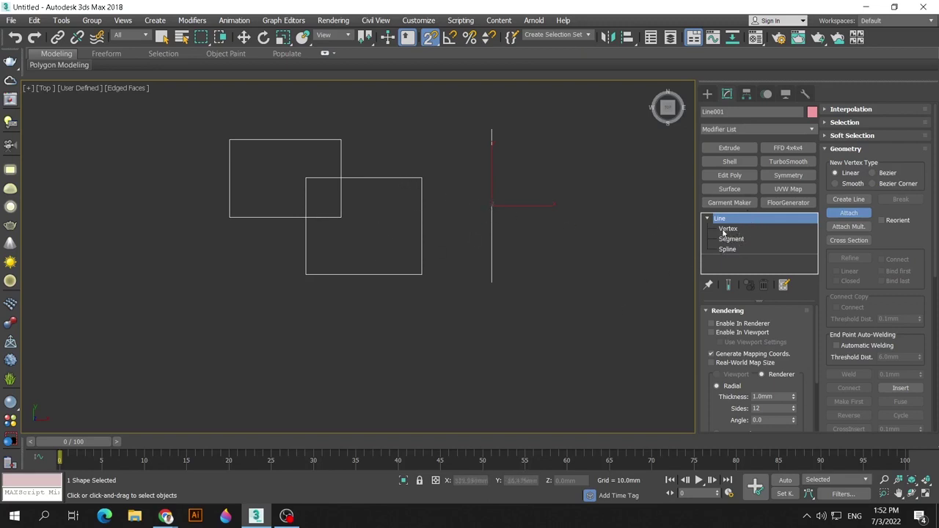
pyautogui.click(736, 228)
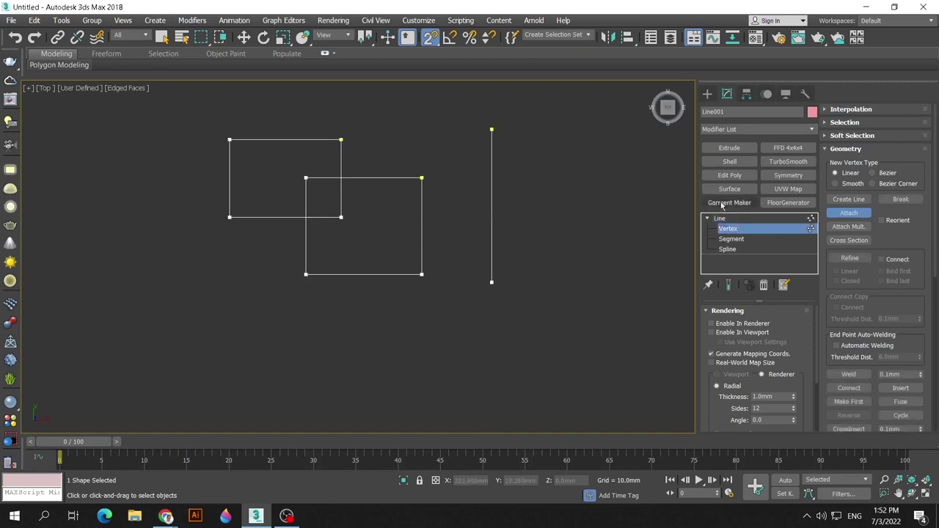
# - Draw Ellipse001, about 90.444 by 145.532 mm, below the rectangles and show it in the Modify panel
pyautogui.press('w')
pyautogui.click(707, 94)
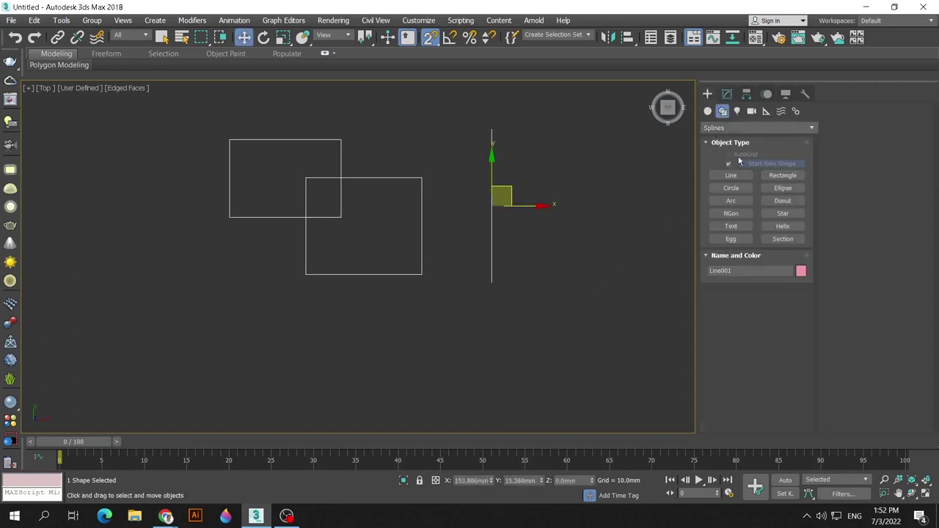
pyautogui.click(783, 188)
pyautogui.moveTo(262, 304); pyautogui.dragTo(434, 411)
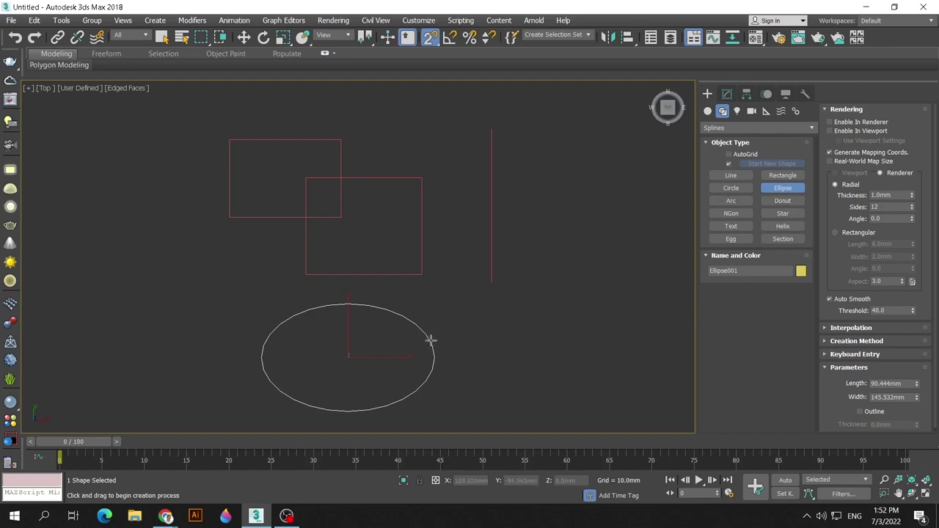
pyautogui.press('w')
pyautogui.click(726, 94)
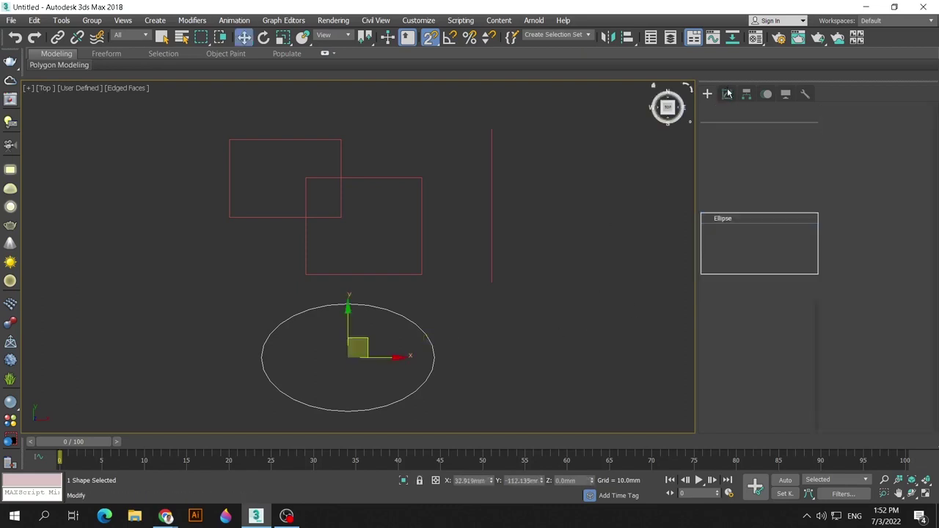
pyautogui.click(723, 311)
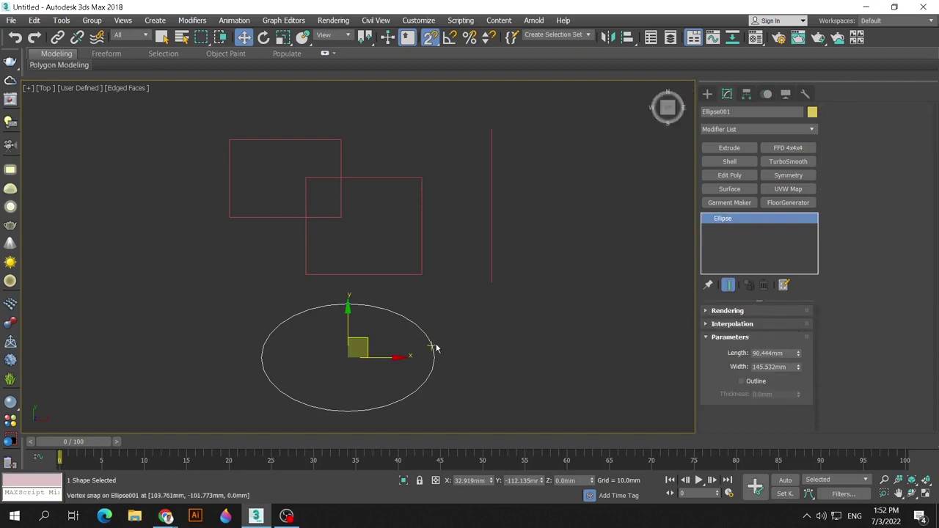
pyautogui.rightClick(430, 312)
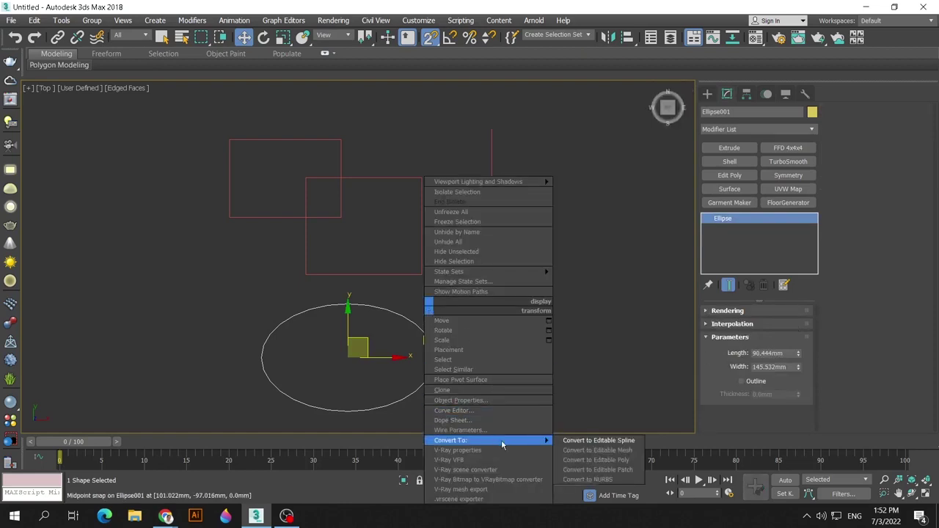
pyautogui.moveTo(451, 441)
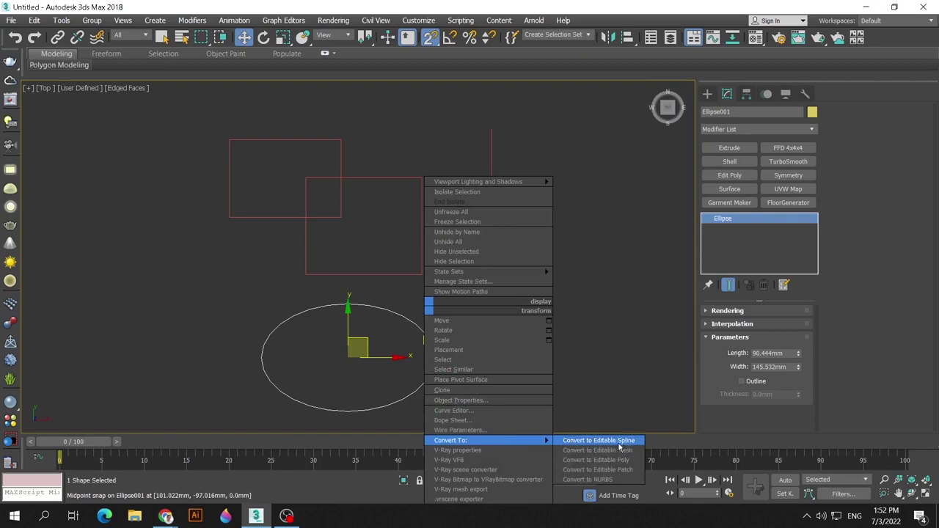
# - Convert Ellipse001 to an editable spline, turn Snaps off, and reselect it at Vertex level
pyautogui.click(620, 442)
pyautogui.click(430, 38)
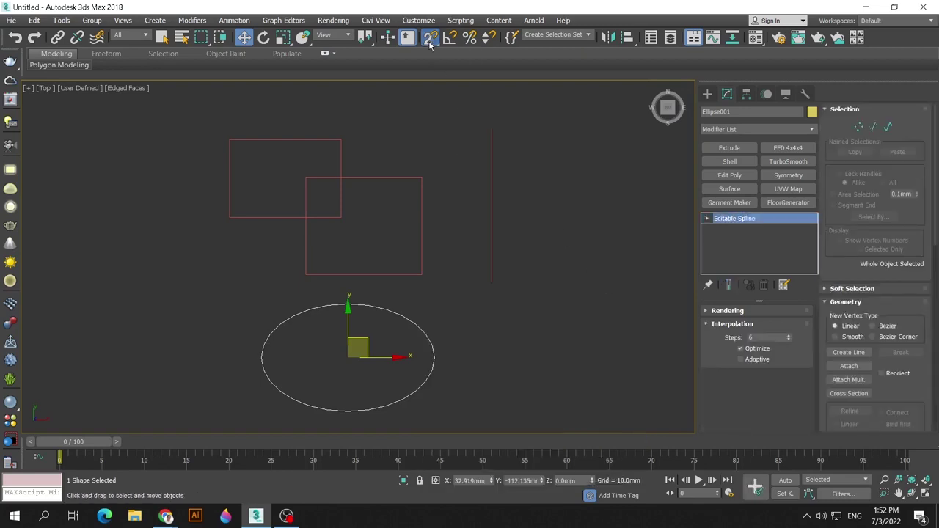
pyautogui.click(593, 220)
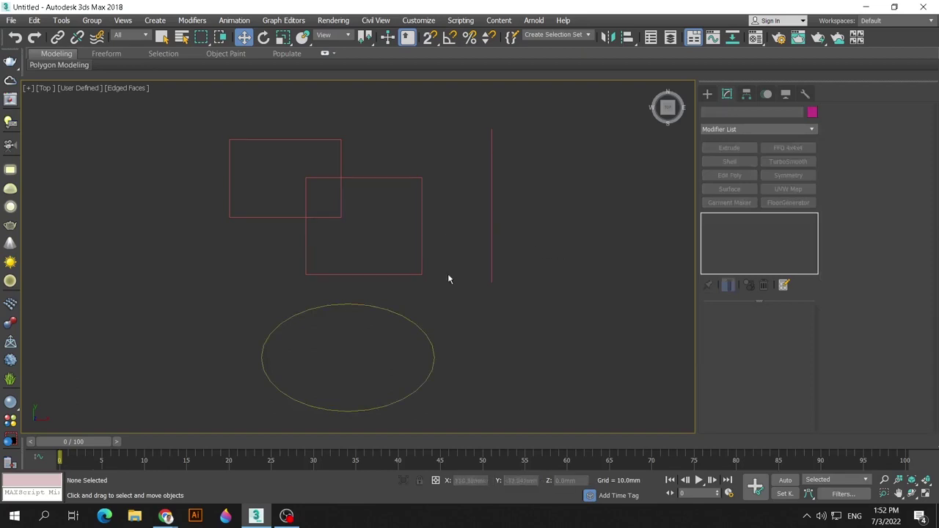
pyautogui.click(422, 332)
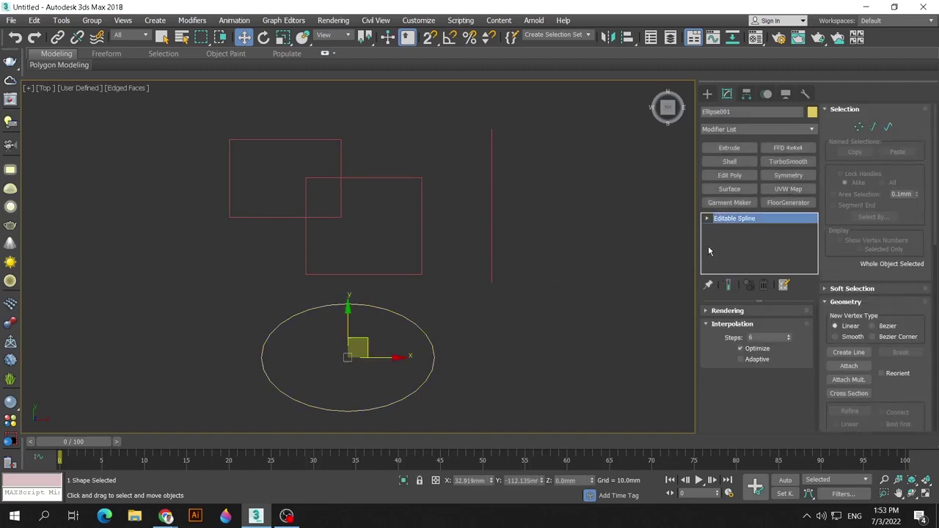
pyautogui.press('1')
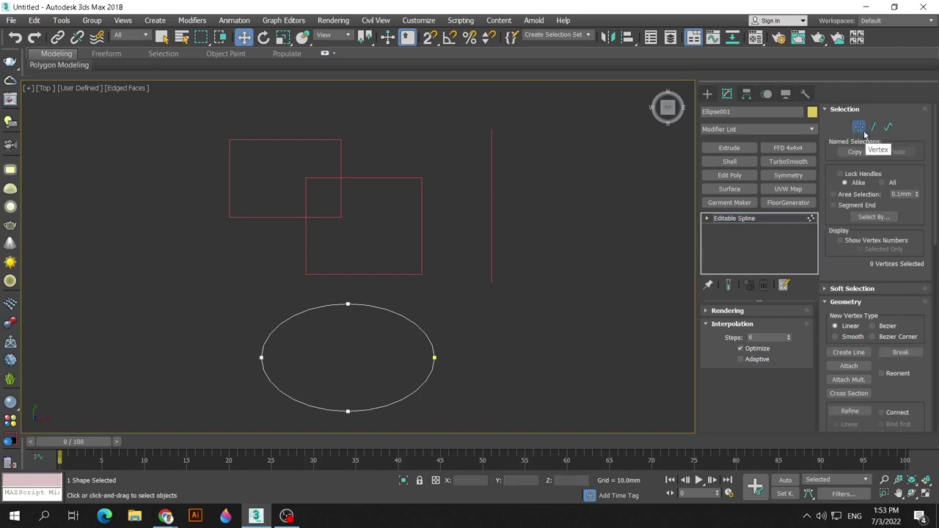
pyautogui.press('2')
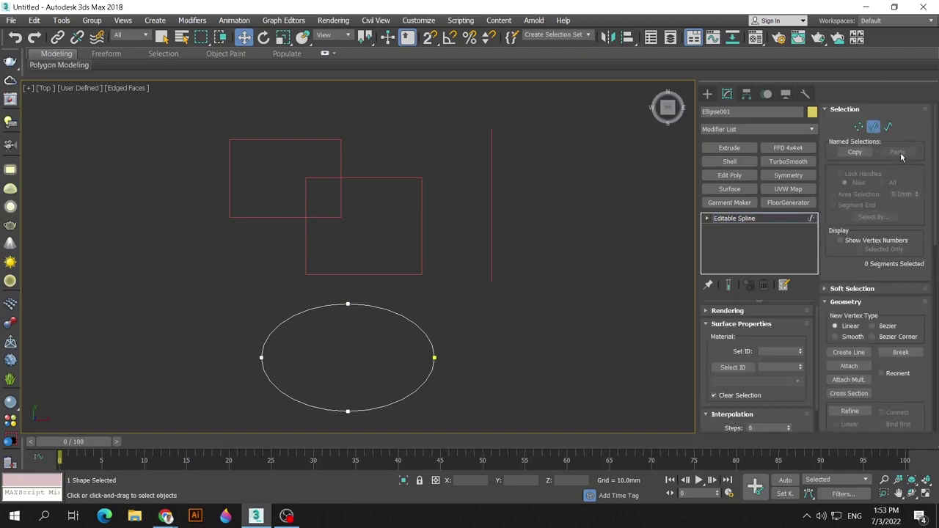
pyautogui.press('3')
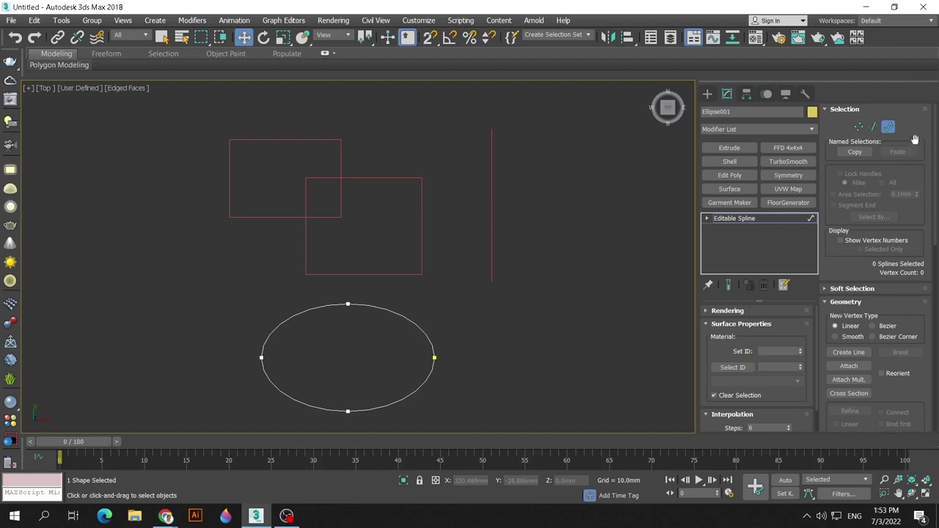
pyautogui.press('1')
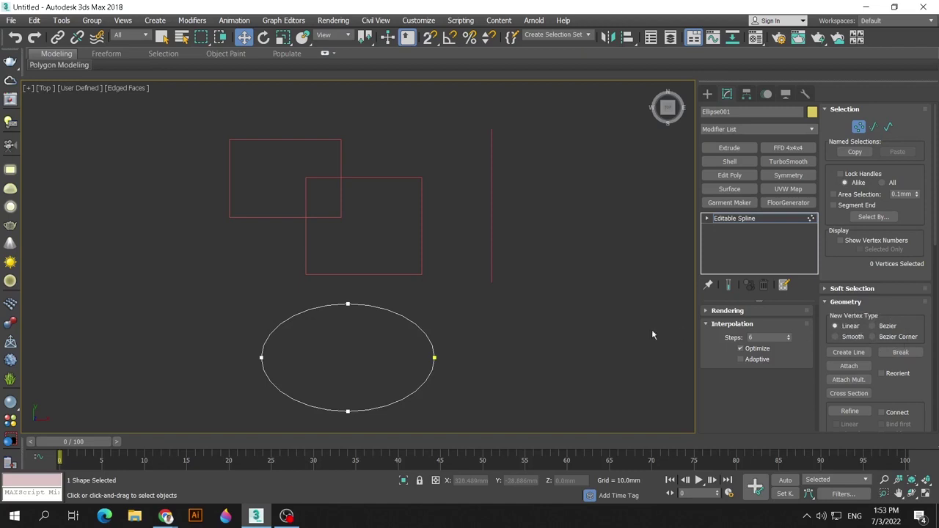
# - Box-select only Ellipse001's top vertex, leaving its vertex options unchanged
pyautogui.moveTo(320, 295); pyautogui.dragTo(364, 321)
pyautogui.rightClick(347, 304)
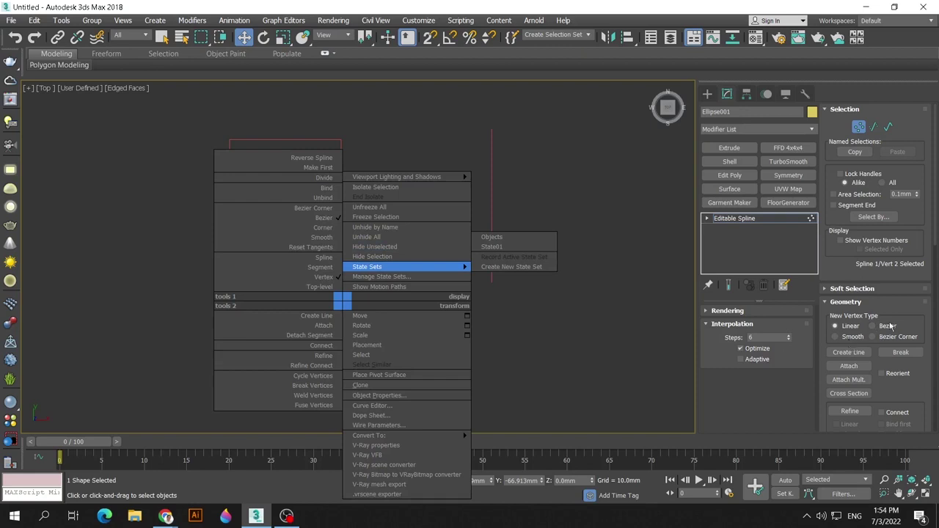
pyautogui.click(592, 337)
# - Make the ellipse's top vertex Bezier, pull its tangent, then set it to Corner
pyautogui.moveTo(331, 293); pyautogui.dragTo(369, 318)
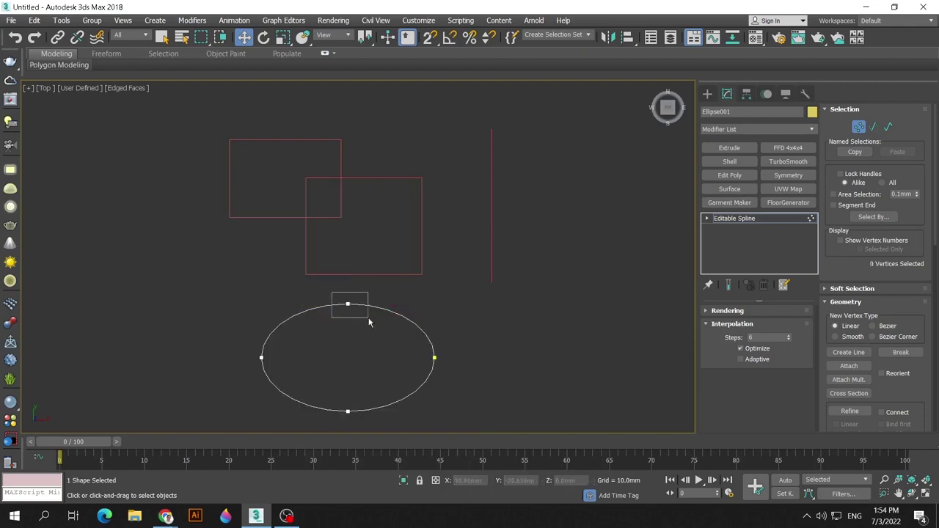
pyautogui.rightClick(350, 309)
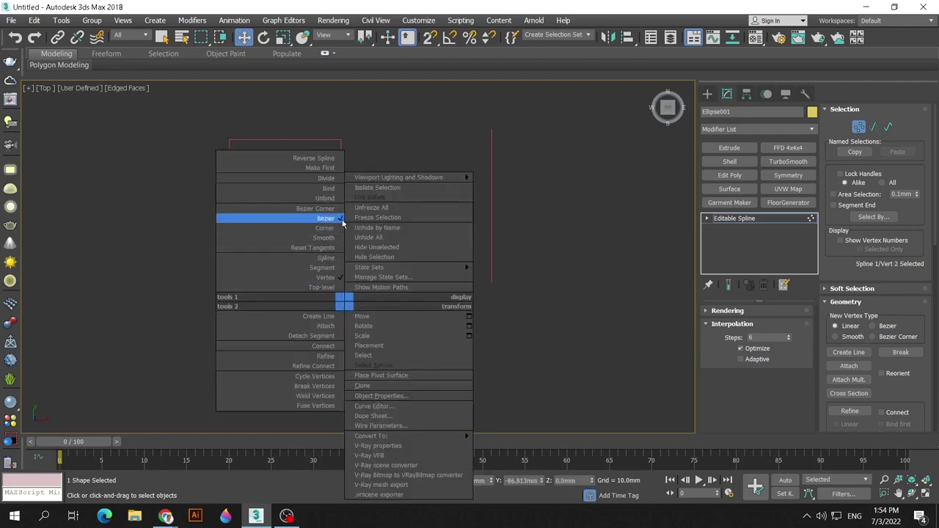
pyautogui.click(327, 237)
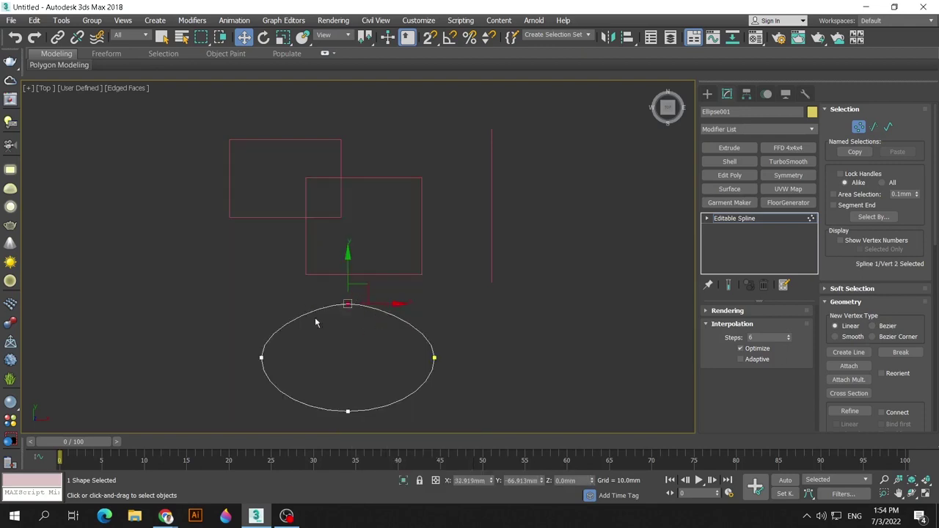
pyautogui.moveTo(347, 303)
pyautogui.mouseDown()
pyautogui.moveTo(373, 312)
pyautogui.moveTo(277, 299)
pyautogui.moveTo(428, 304)
pyautogui.moveTo(245, 315)
pyautogui.moveTo(394, 303)
pyautogui.moveTo(352, 309)
pyautogui.mouseUp()
pyautogui.rightClick(351, 309)
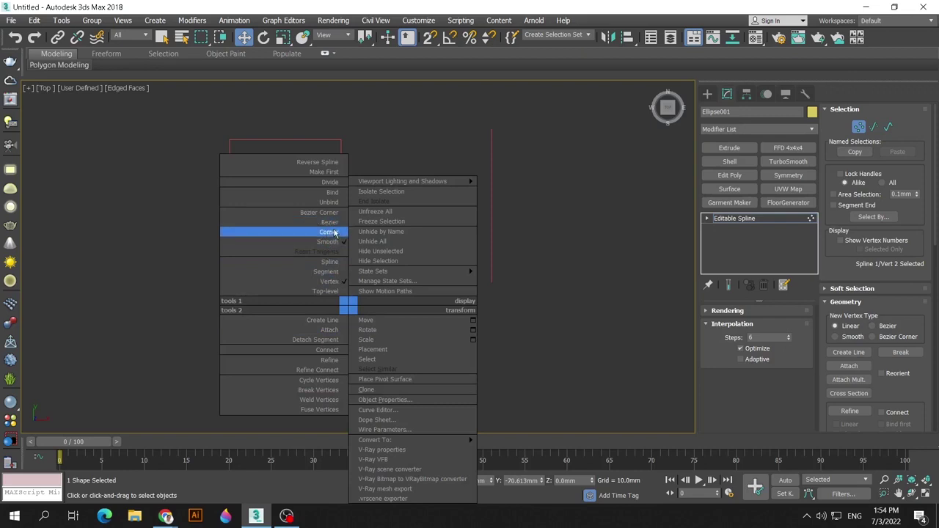
pyautogui.click(334, 222)
# - Set the three lower vertices to Corner, forming a straight-sided diamond
pyautogui.click(415, 357)
pyautogui.moveTo(230, 334)
pyautogui.mouseDown()
pyautogui.moveTo(436, 371)
pyautogui.moveTo(462, 414)
pyautogui.mouseUp()
pyautogui.rightClick(430, 303)
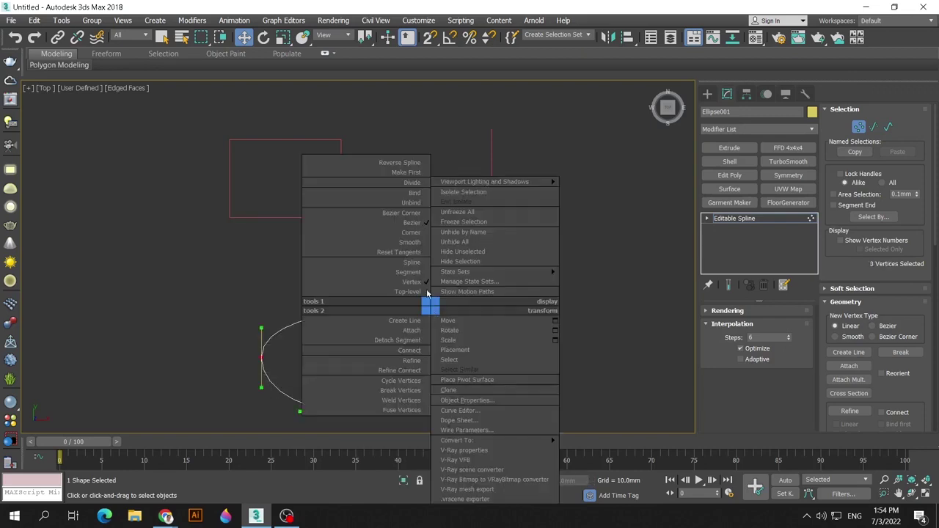
pyautogui.click(389, 232)
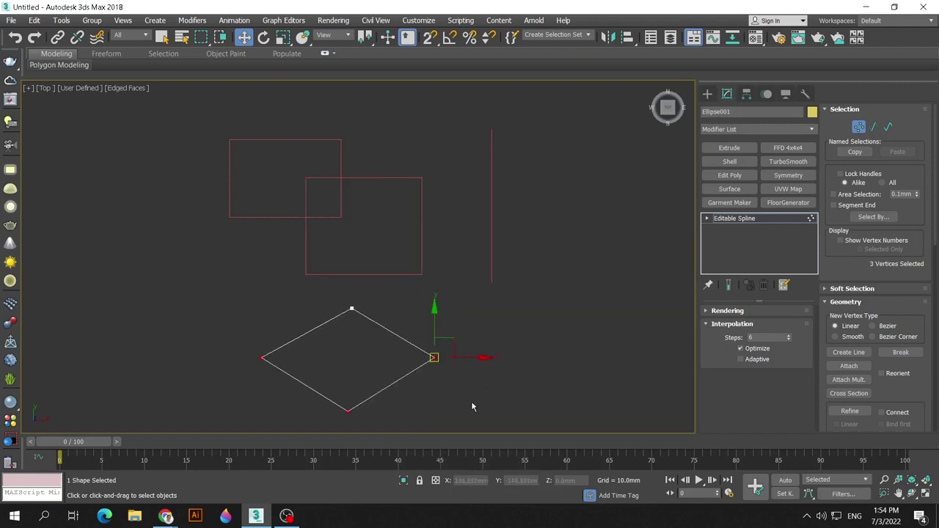
# - Set the diamond's vertices to Bezier and drag the right, left and bottom tangents to round it
pyautogui.rightClick(436, 309)
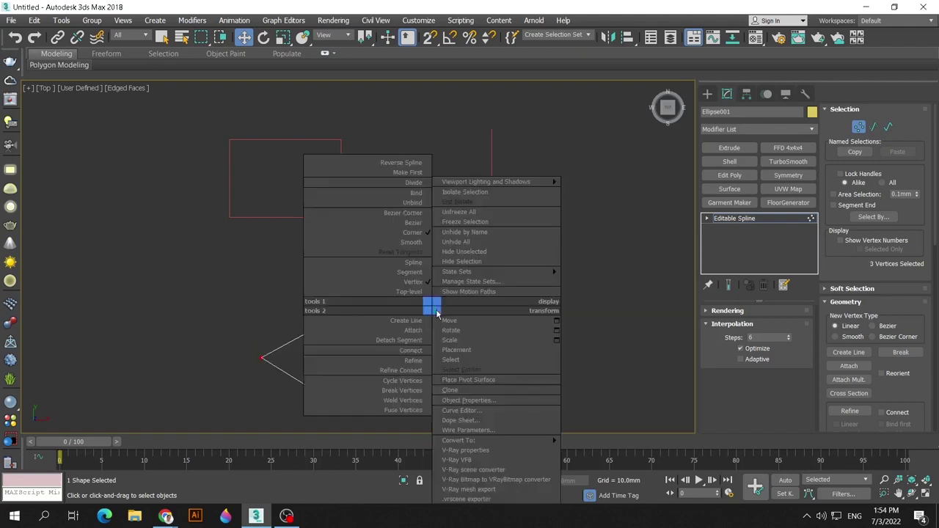
pyautogui.click(412, 224)
pyautogui.moveTo(481, 384); pyautogui.dragTo(451, 335, button='middle')
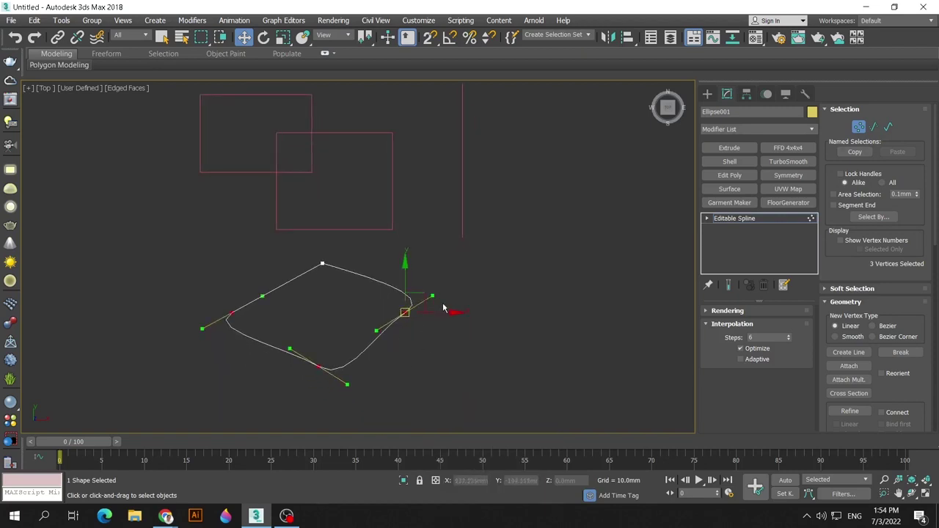
pyautogui.moveTo(377, 334); pyautogui.dragTo(373, 340)
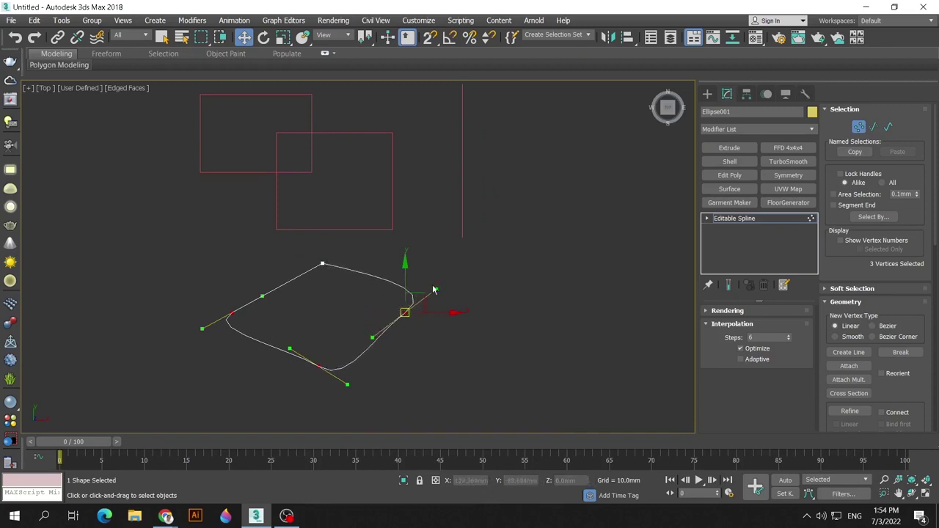
pyautogui.moveTo(372, 340)
pyautogui.mouseDown()
pyautogui.moveTo(356, 273)
pyautogui.moveTo(401, 278)
pyautogui.moveTo(435, 337)
pyautogui.mouseUp()
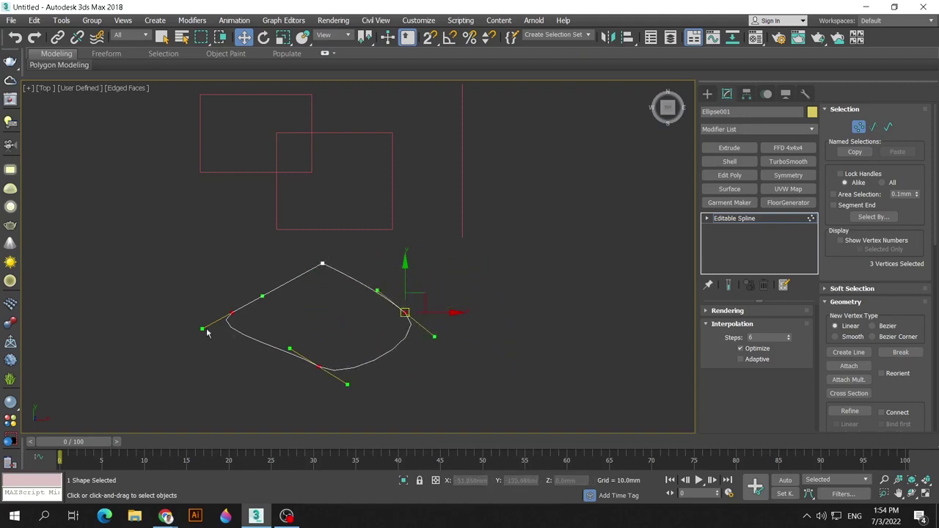
pyautogui.moveTo(202, 329)
pyautogui.mouseDown()
pyautogui.moveTo(201, 277)
pyautogui.moveTo(254, 331)
pyautogui.mouseUp()
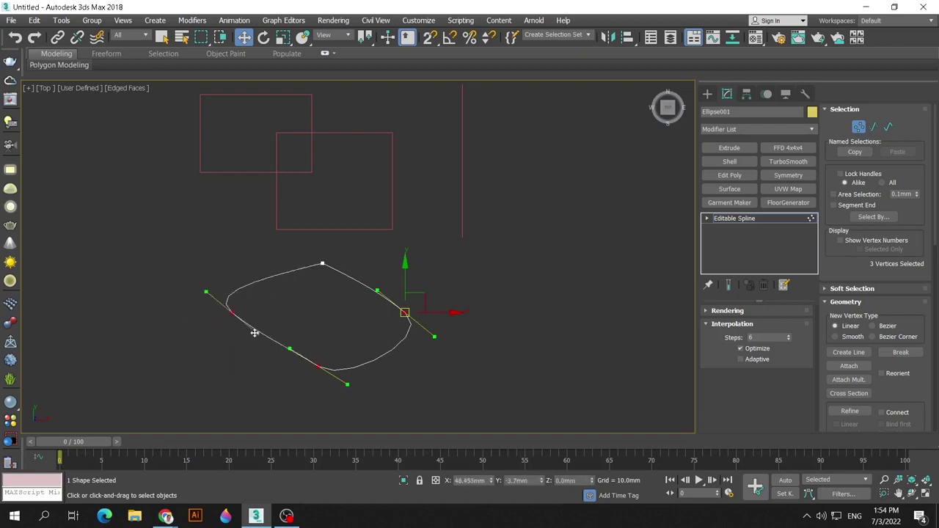
pyautogui.moveTo(348, 384)
pyautogui.mouseDown()
pyautogui.moveTo(300, 304)
pyautogui.moveTo(332, 373)
pyautogui.mouseUp()
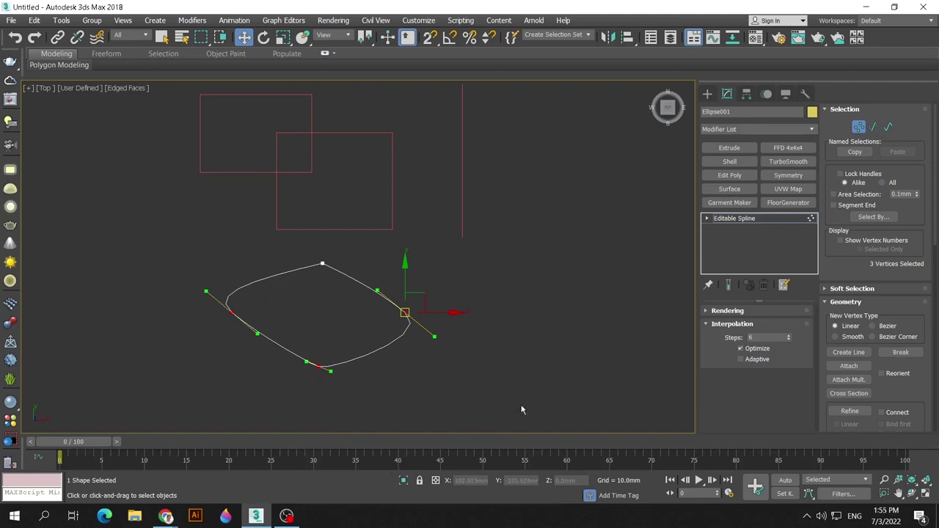
# - Make the vertices Bezier Corner and spread the right and left vertices' handles outward
pyautogui.rightClick(400, 309)
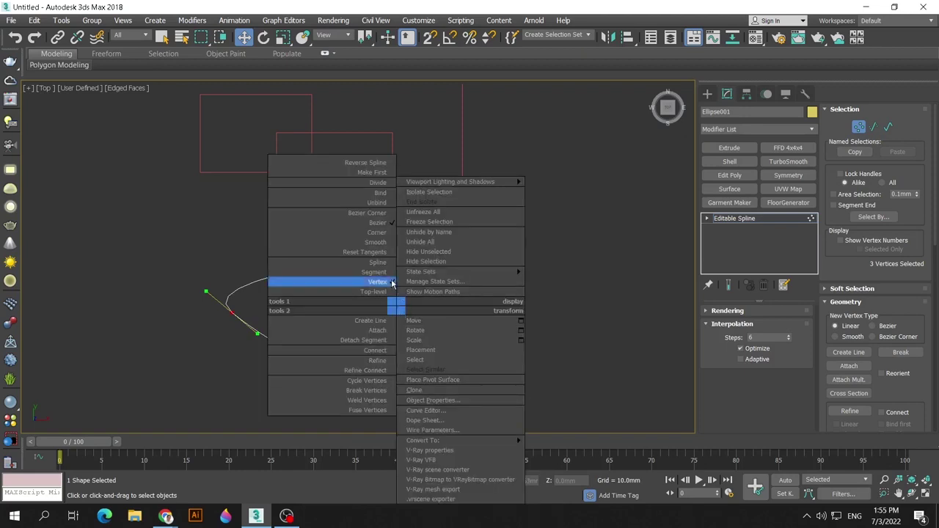
pyautogui.click(373, 213)
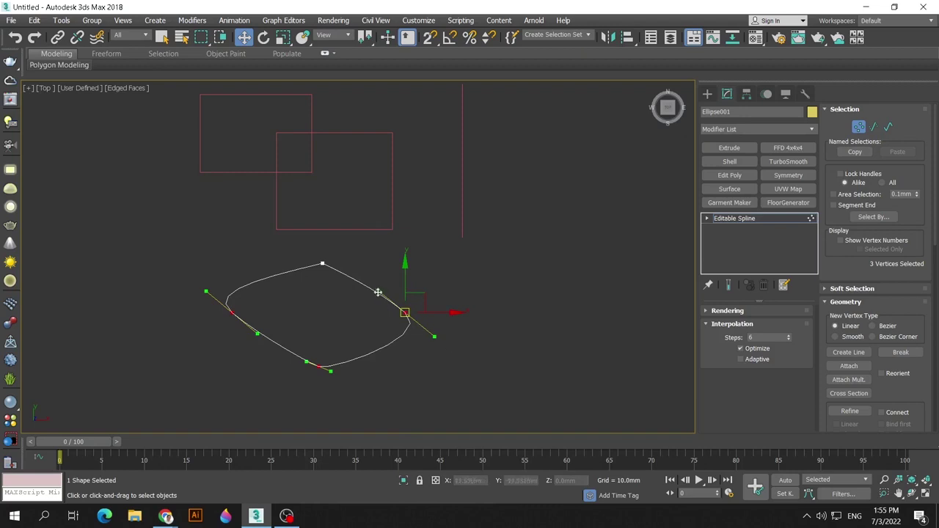
pyautogui.moveTo(433, 336)
pyautogui.mouseDown()
pyautogui.moveTo(441, 382)
pyautogui.moveTo(458, 370)
pyautogui.mouseUp()
pyautogui.moveTo(377, 292)
pyautogui.mouseDown()
pyautogui.moveTo(456, 265)
pyautogui.moveTo(449, 261)
pyautogui.mouseUp()
pyautogui.moveTo(258, 335); pyautogui.dragTo(196, 362)
pyautogui.moveTo(207, 293); pyautogui.dragTo(195, 288)
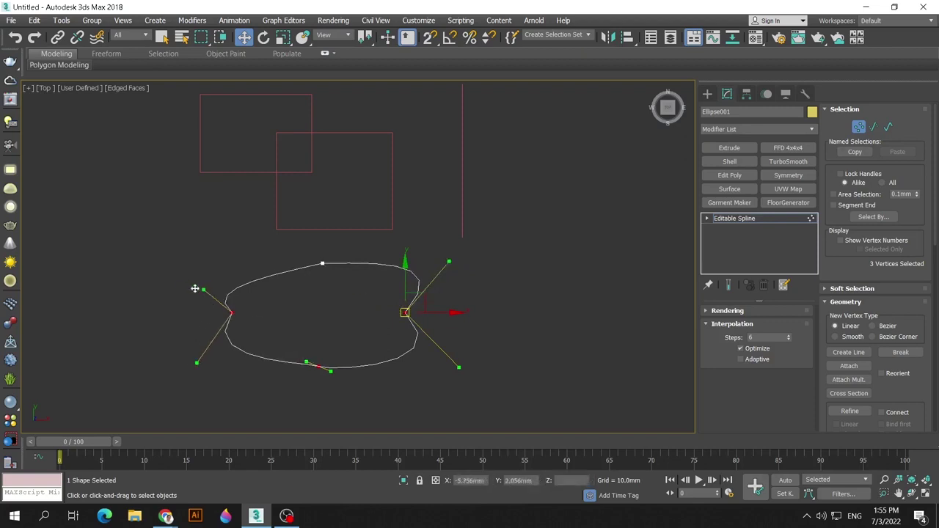
# - Pinch the top and bottom vertices toward the centre into a bow-tie outline
pyautogui.moveTo(304, 248)
pyautogui.mouseDown()
pyautogui.moveTo(336, 280)
pyautogui.moveTo(315, 340)
pyautogui.mouseUp()
pyautogui.moveTo(343, 383); pyautogui.dragTo(318, 328)
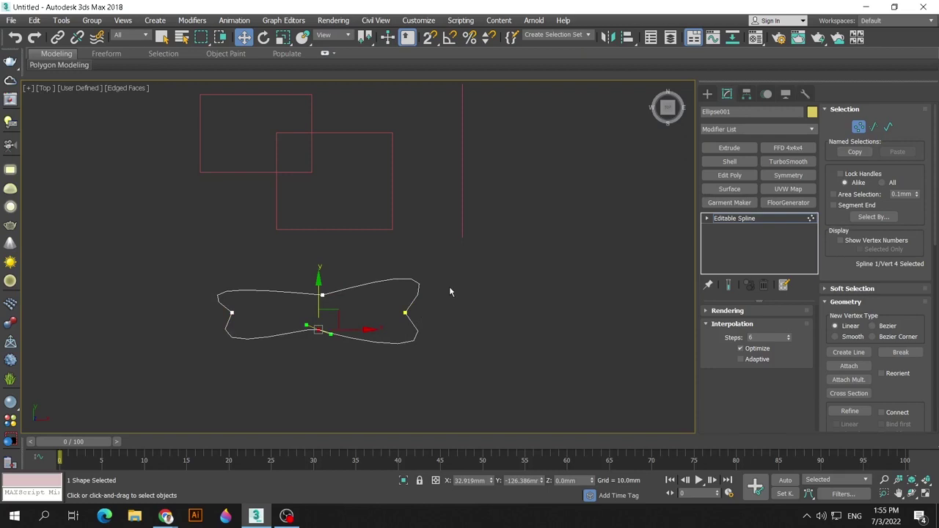
pyautogui.moveTo(449, 292); pyautogui.dragTo(540, 291, button='middle')
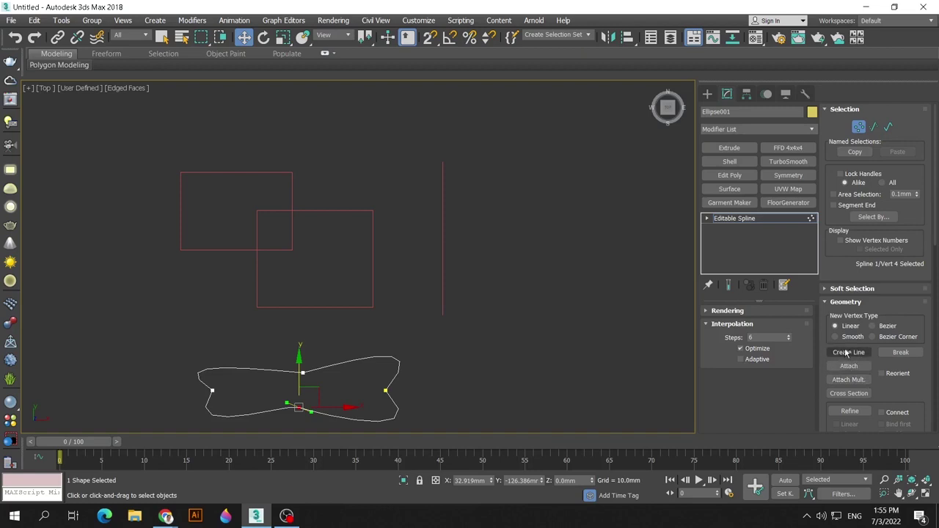
# - Start the Line tool and turn on Vertex snapping
pyautogui.click(848, 352)
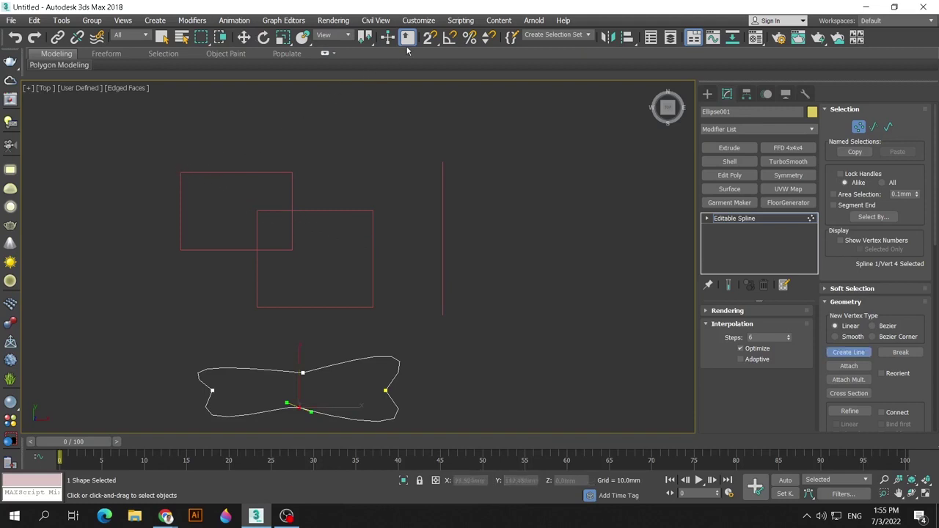
pyautogui.rightClick(429, 38)
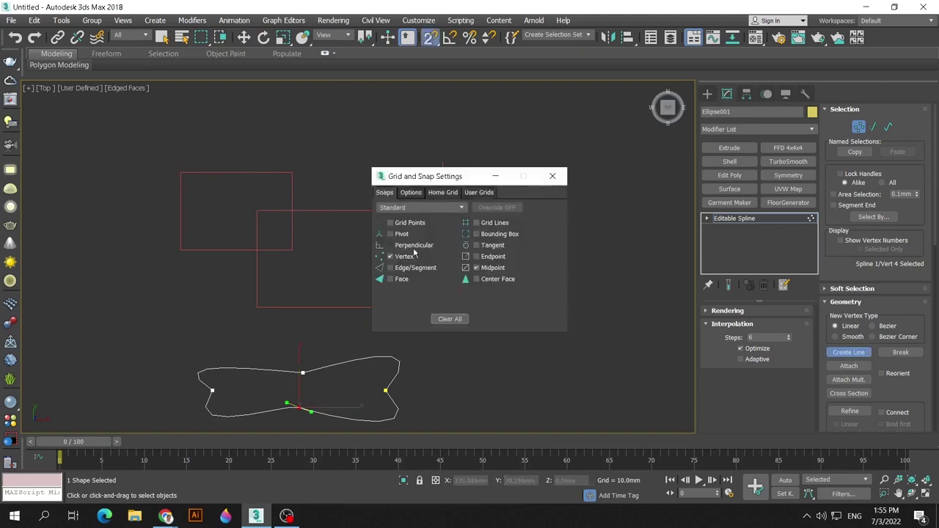
pyautogui.click(391, 256)
pyautogui.click(552, 176)
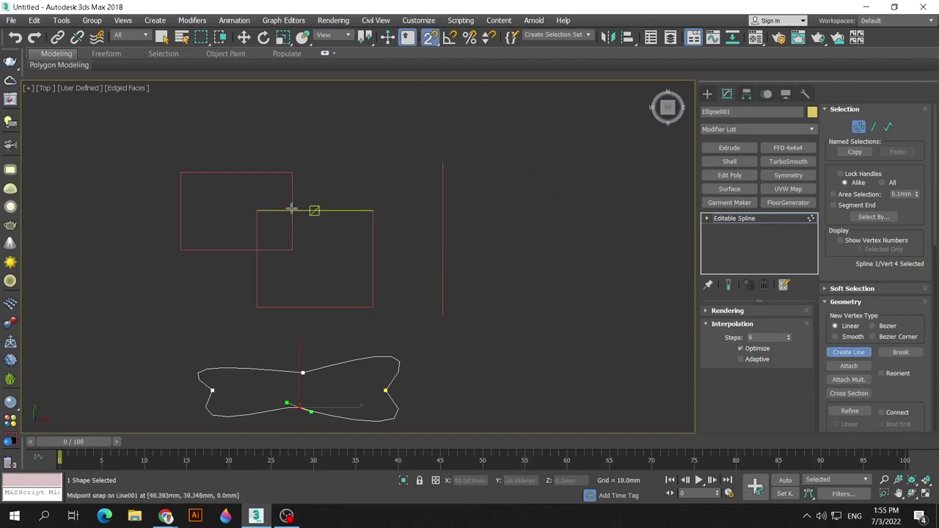
# - Draw snapped lines from the left rectangle's corners to the overlap point and the right rectangle's bottom-right corner
pyautogui.click(180, 171)
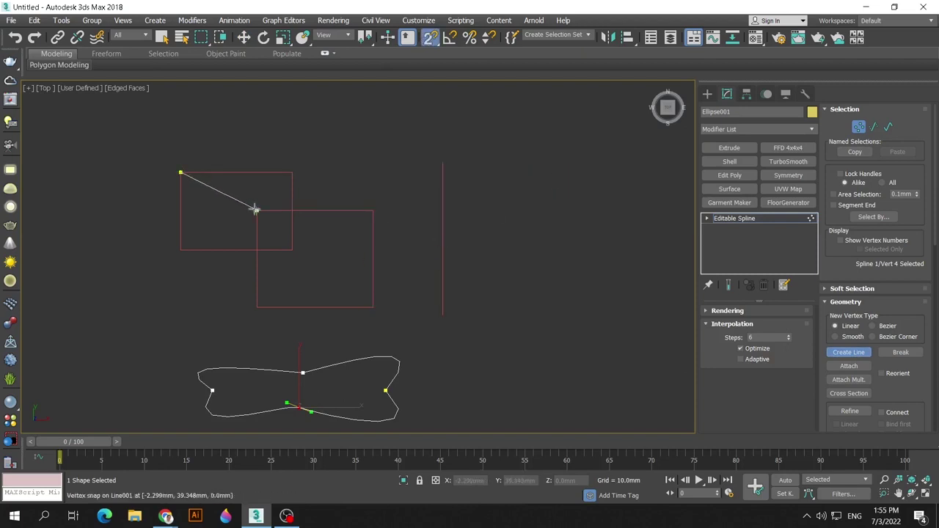
pyautogui.click(256, 210)
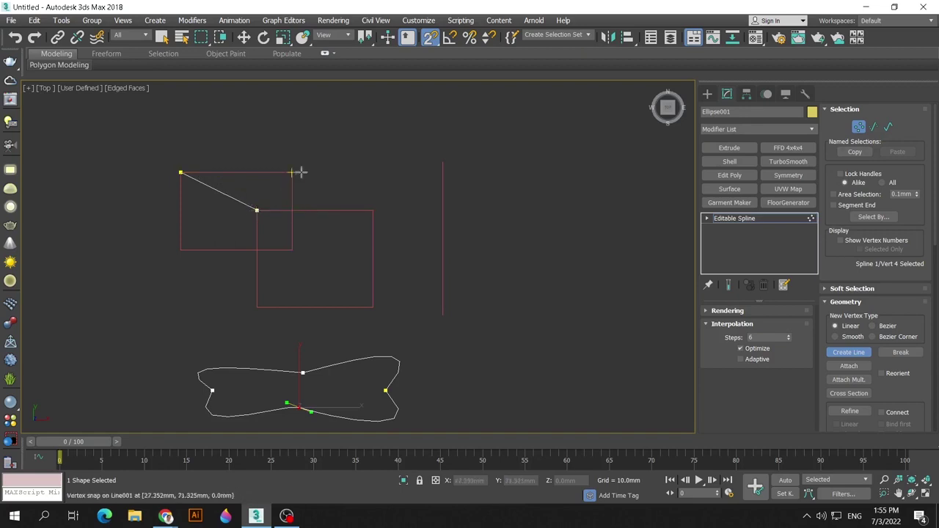
pyautogui.click(292, 171)
pyautogui.click(181, 249)
pyautogui.rightClick(180, 248)
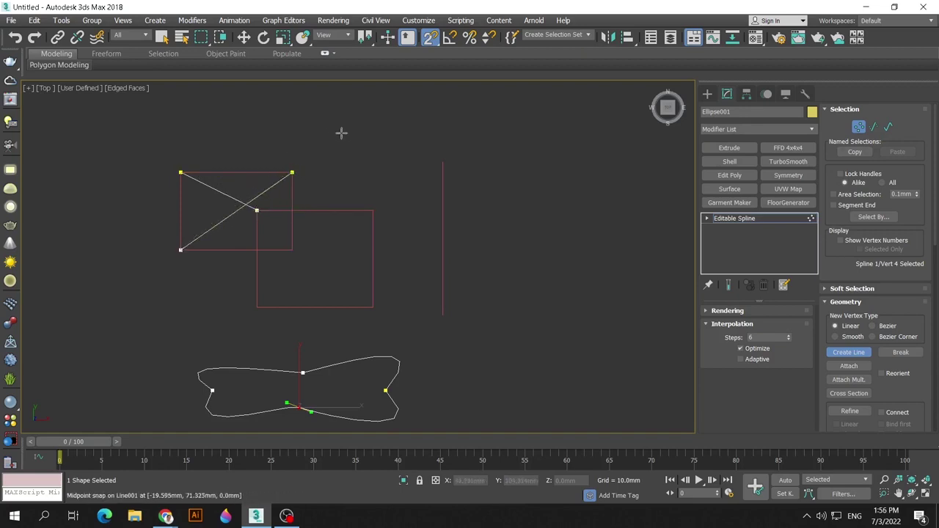
pyautogui.click(293, 250)
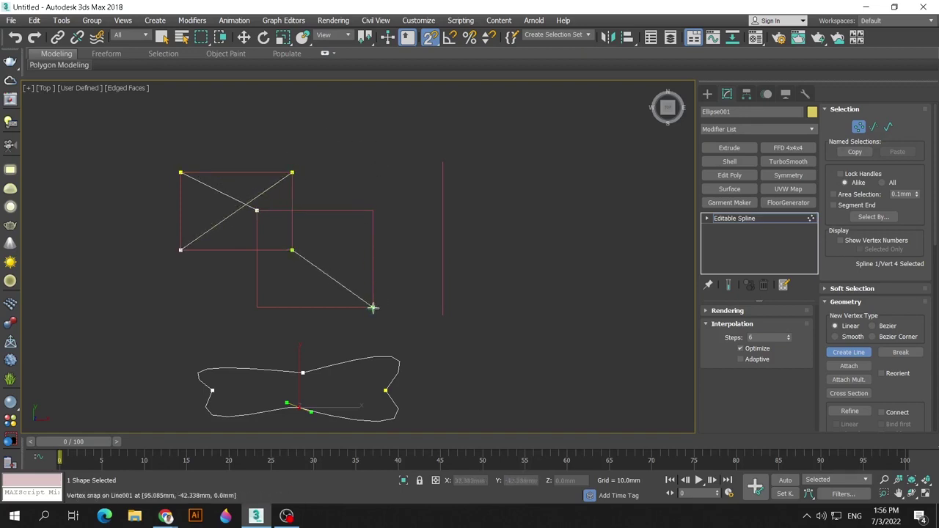
pyautogui.click(373, 306)
pyautogui.rightClick(372, 307)
# - Join the vertical line's top and bottom ends to the right rectangle's right corners, welding the shared vertex
pyautogui.click(442, 161)
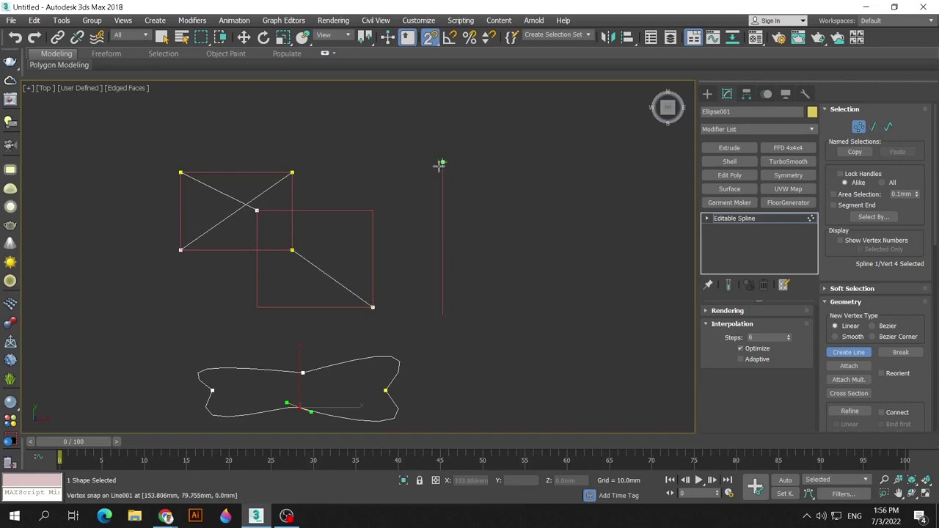
pyautogui.click(373, 211)
pyautogui.rightClick(372, 211)
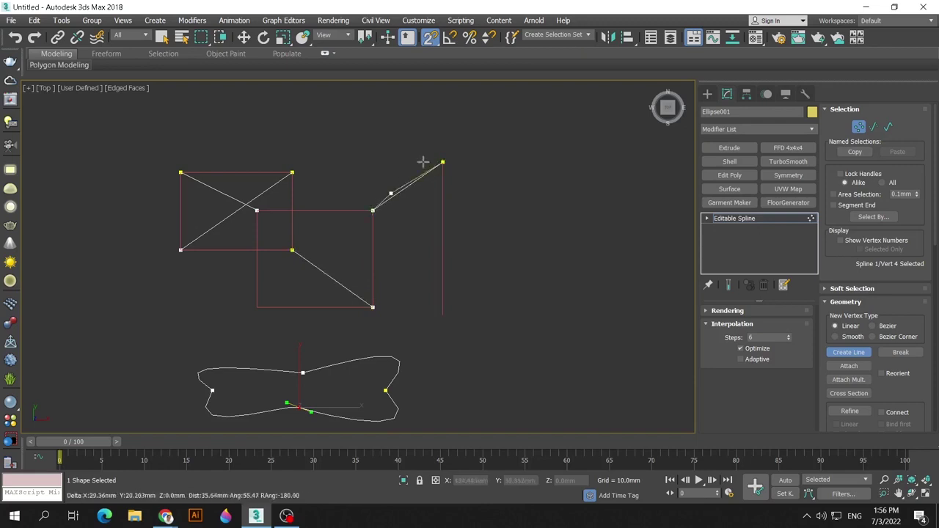
pyautogui.click(443, 314)
pyautogui.click(373, 306)
pyautogui.click(450, 298)
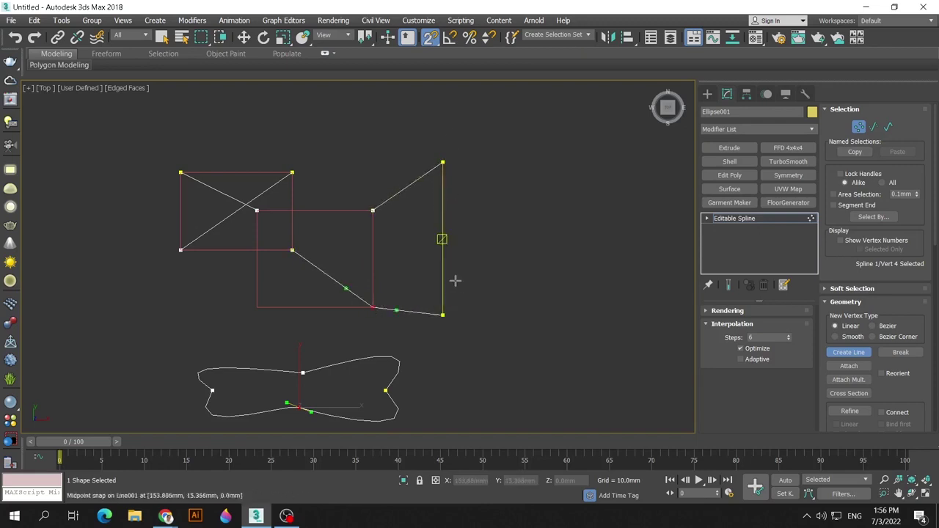
# - Add lines from the left rectangle's bottom-right to the right rectangle's bottom-left, and from the top-right to the vertical line's bottom, welding
pyautogui.click(290, 251)
pyautogui.click(257, 306)
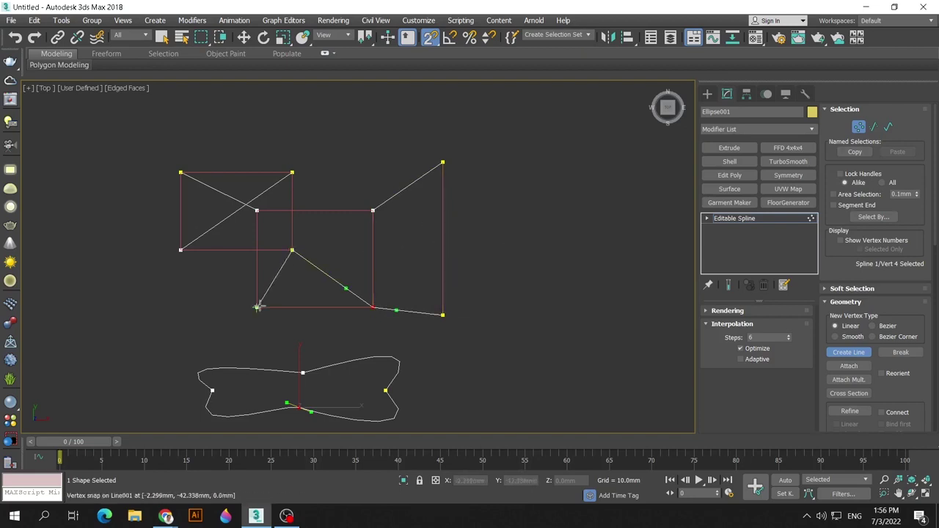
pyautogui.rightClick(257, 307)
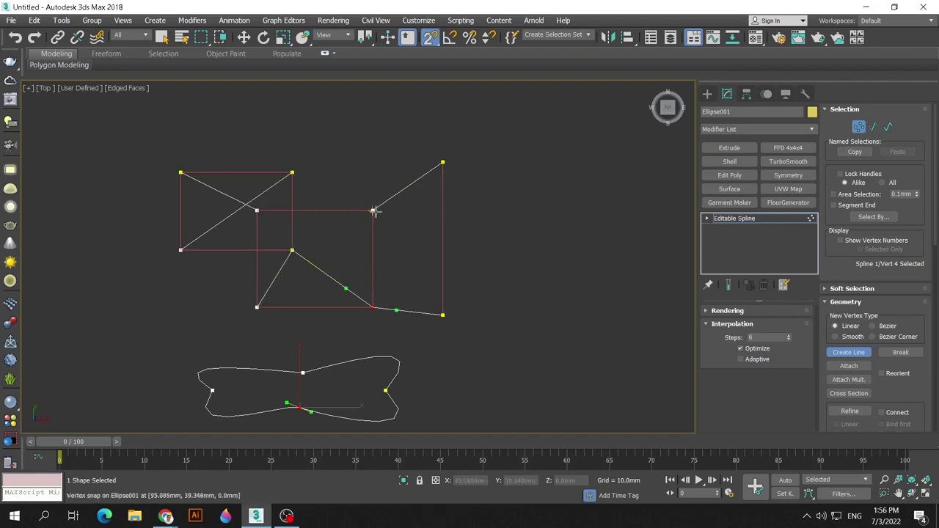
pyautogui.click(373, 210)
pyautogui.click(442, 315)
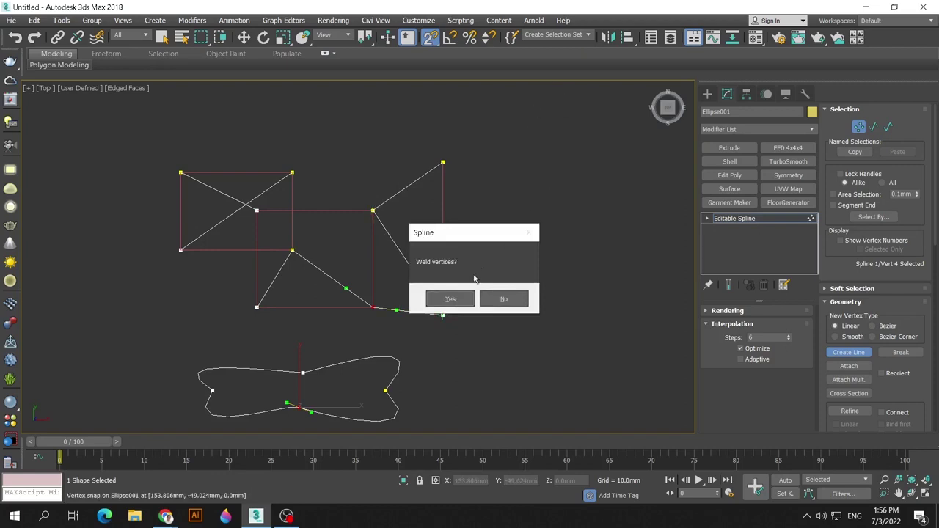
pyautogui.click(460, 294)
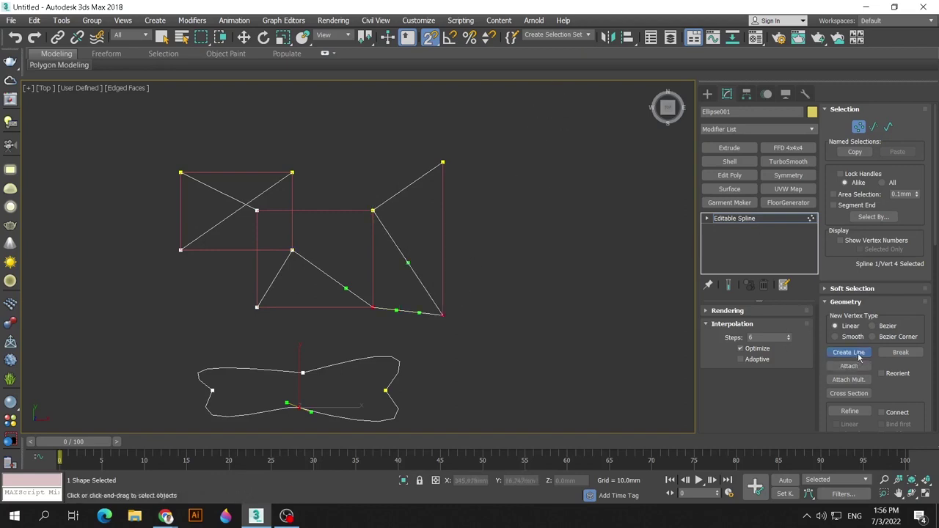
# - Stop drawing, undo the last added lines, and leave the ellipse's vertex level
pyautogui.press('w')
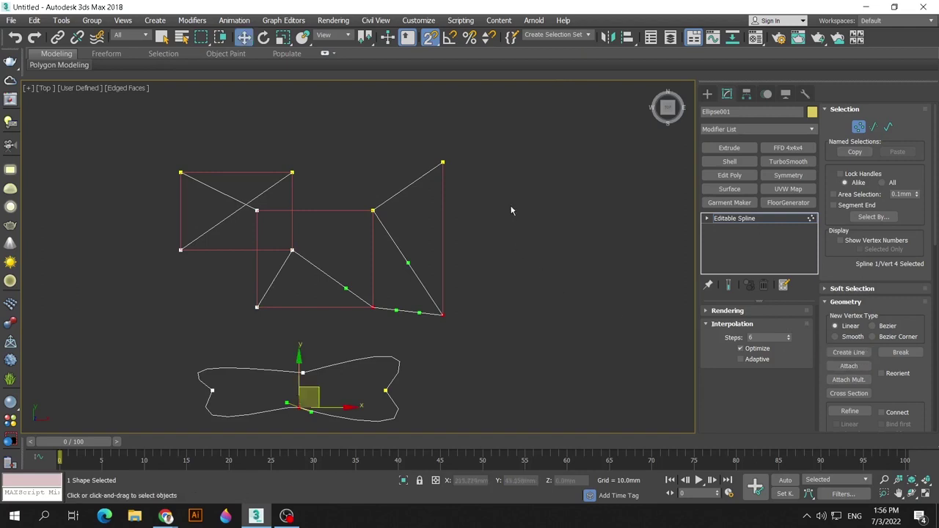
pyautogui.hotkey('ctrl', 'z')
pyautogui.hotkey('ctrl', 'z')
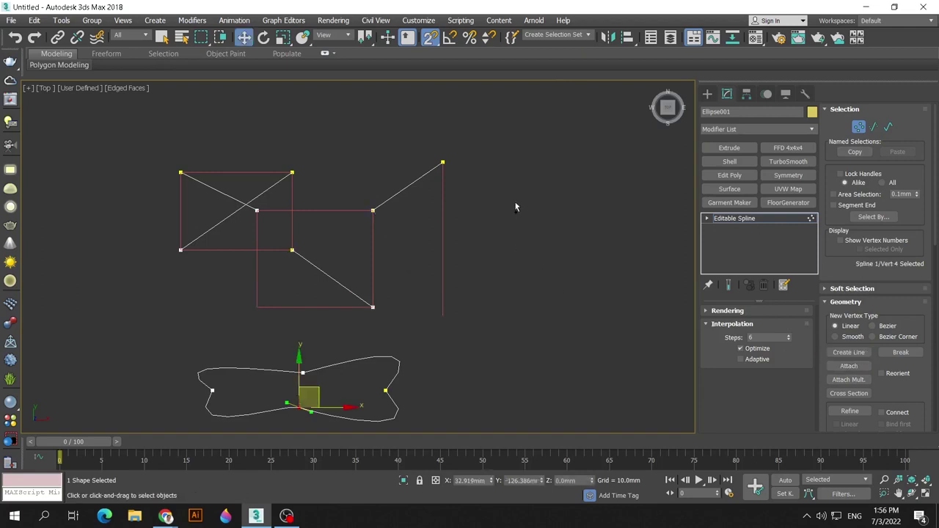
pyautogui.hotkey('ctrl', 'z')
pyautogui.hotkey('ctrl', 'z')
pyautogui.hotkey('ctrl', 'z')
pyautogui.hotkey('ctrl', 'z')
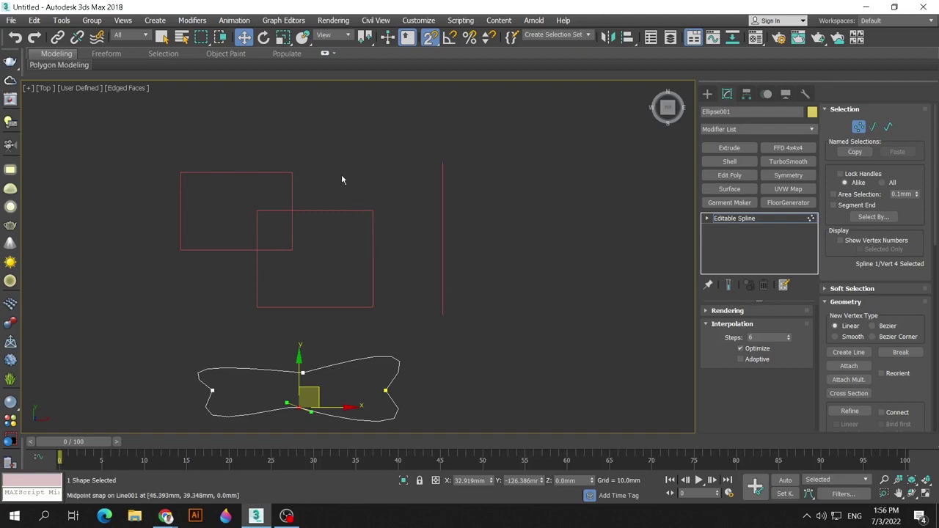
pyautogui.moveTo(344, 179); pyautogui.dragTo(383, 229)
pyautogui.press('1')
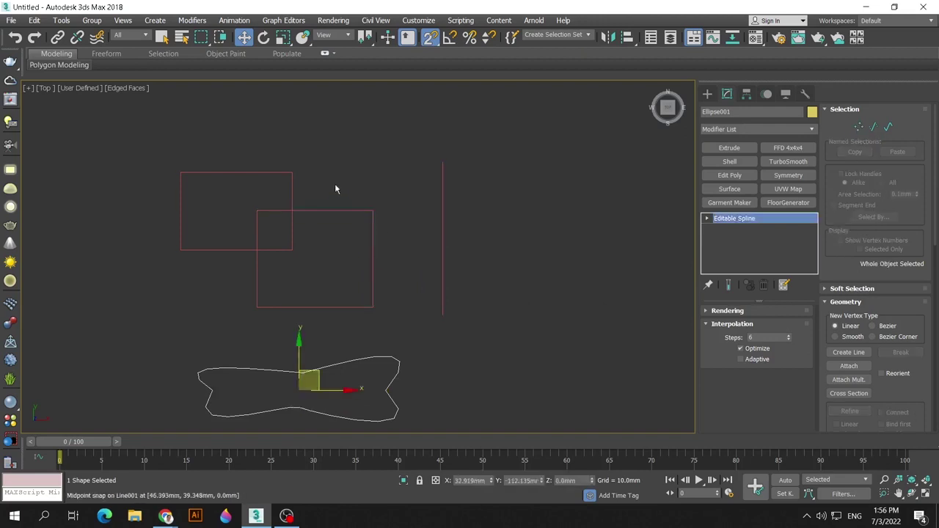
pyautogui.hotkey('ctrl', 'z')
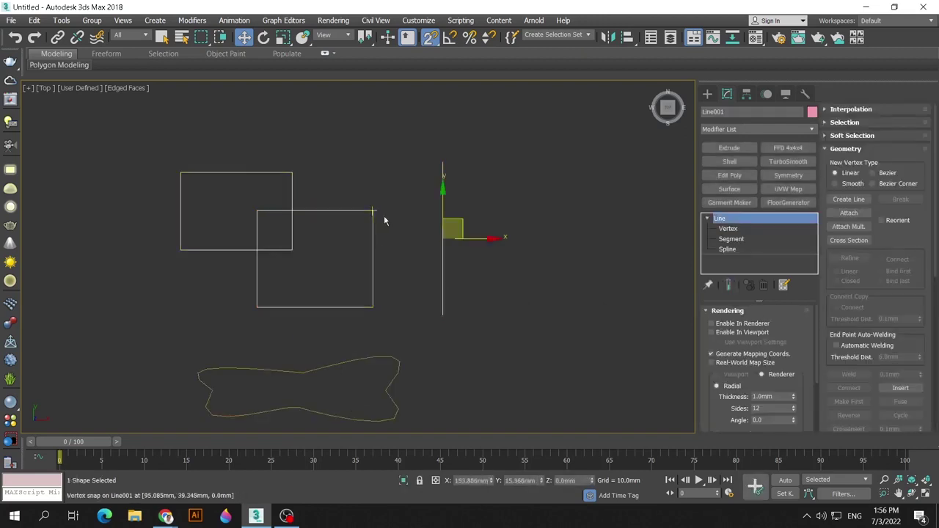
pyautogui.click(728, 229)
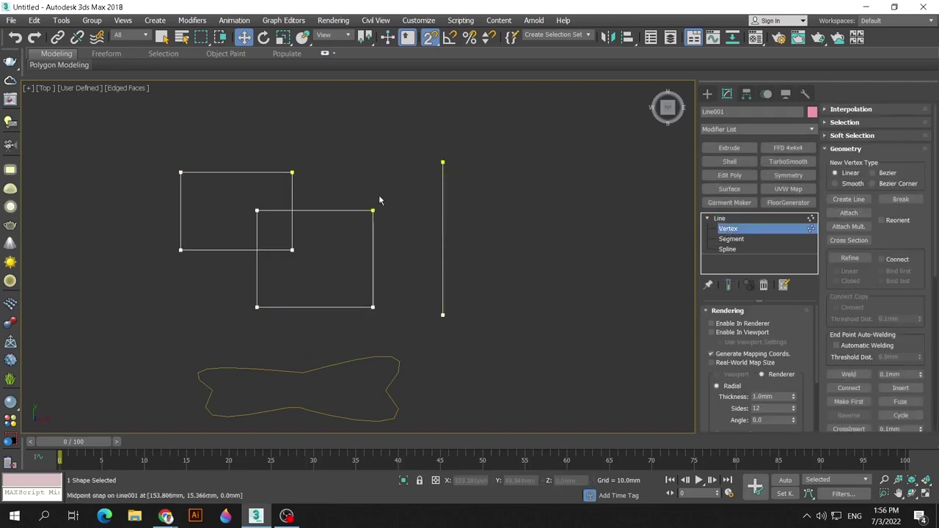
pyautogui.moveTo(345, 176); pyautogui.dragTo(391, 226)
pyautogui.click(383, 217)
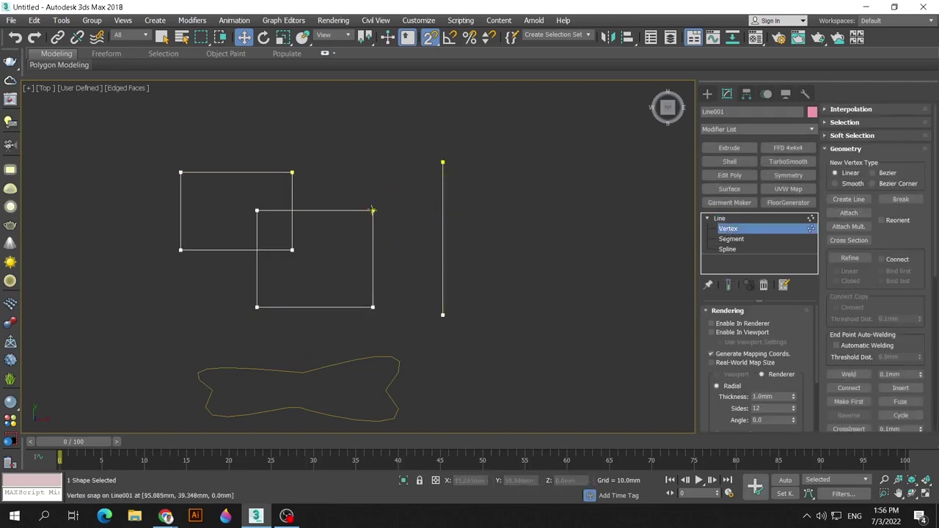
pyautogui.click(373, 211)
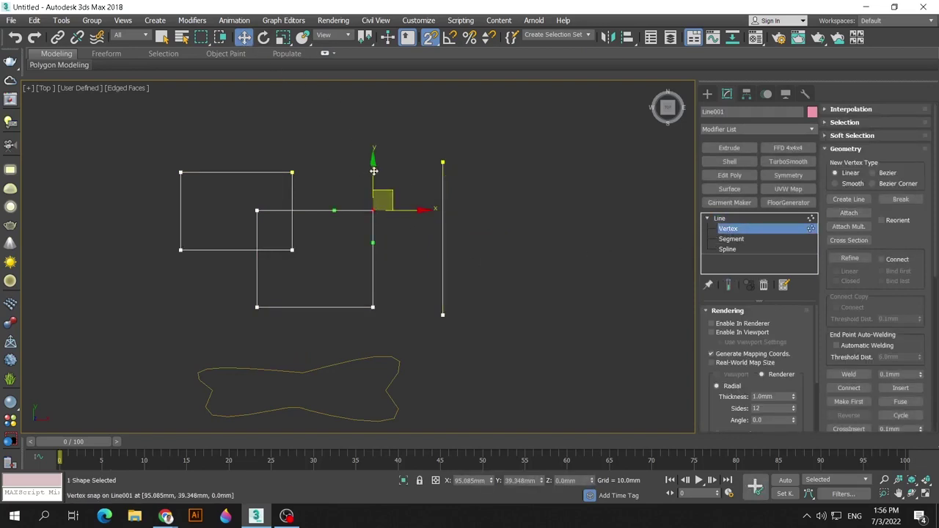
pyautogui.moveTo(376, 202); pyautogui.dragTo(389, 171)
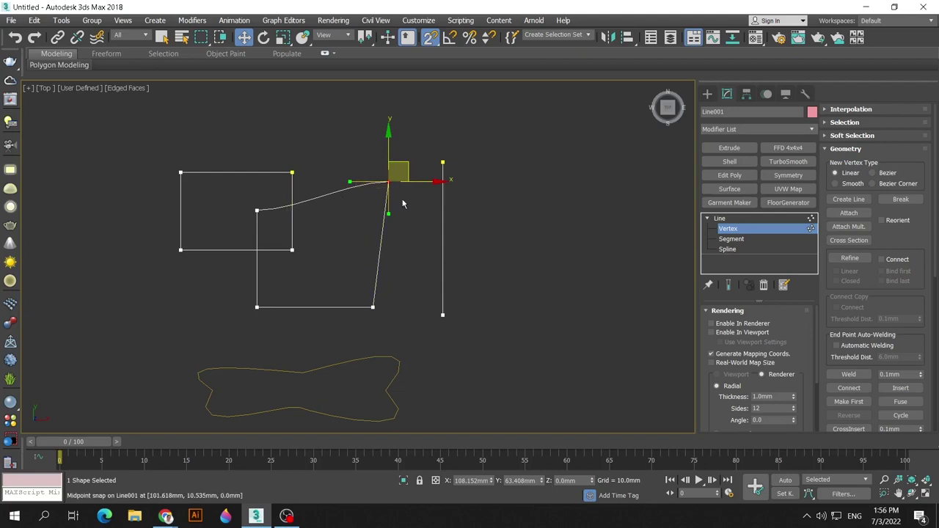
pyautogui.click(15, 38)
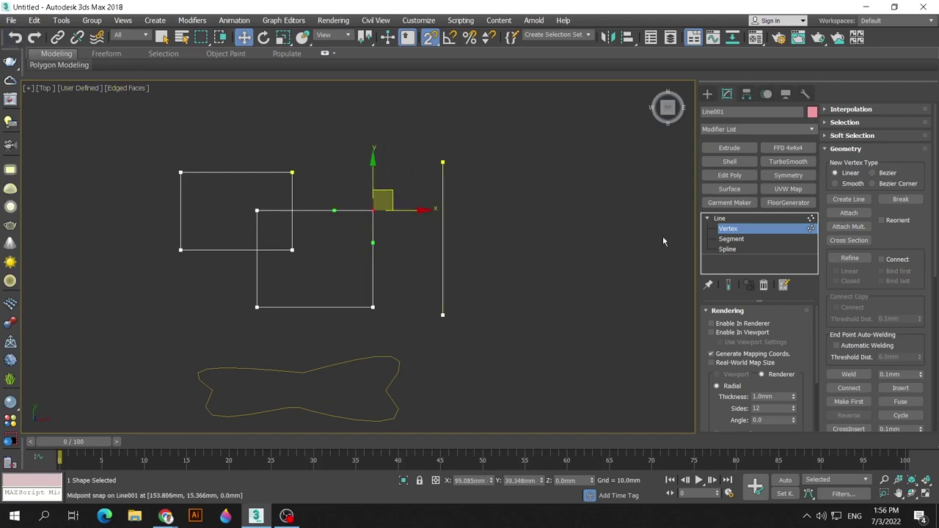
# - Break the lower square's top-right corner vertex and drag its two loose ends apart into curves
pyautogui.click(901, 200)
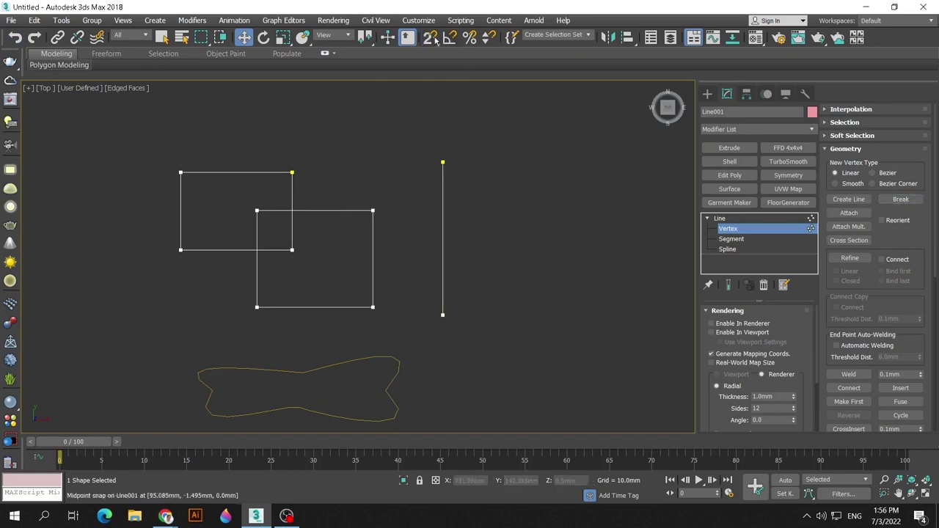
pyautogui.click(373, 210)
pyautogui.moveTo(373, 211)
pyautogui.mouseDown()
pyautogui.moveTo(419, 212)
pyautogui.moveTo(406, 210)
pyautogui.moveTo(659, 157)
pyautogui.mouseUp()
pyautogui.click(337, 274)
pyautogui.click(372, 211)
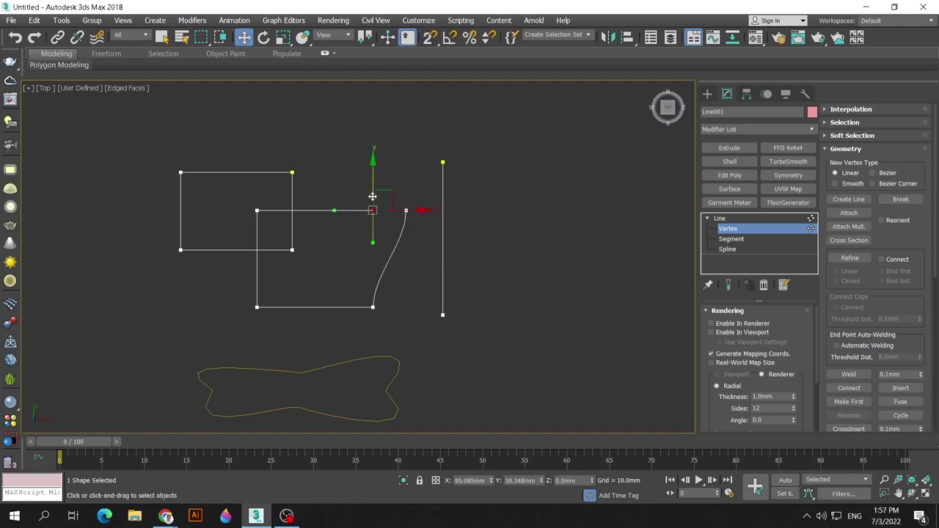
pyautogui.click(585, 271)
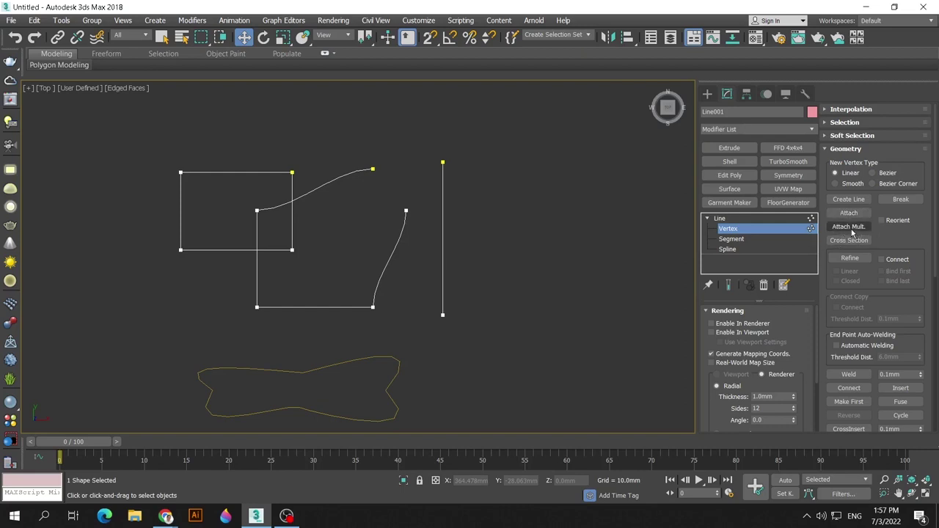
# - Attach Ellipse001 to Line001 using Attach Mult
pyautogui.click(855, 228)
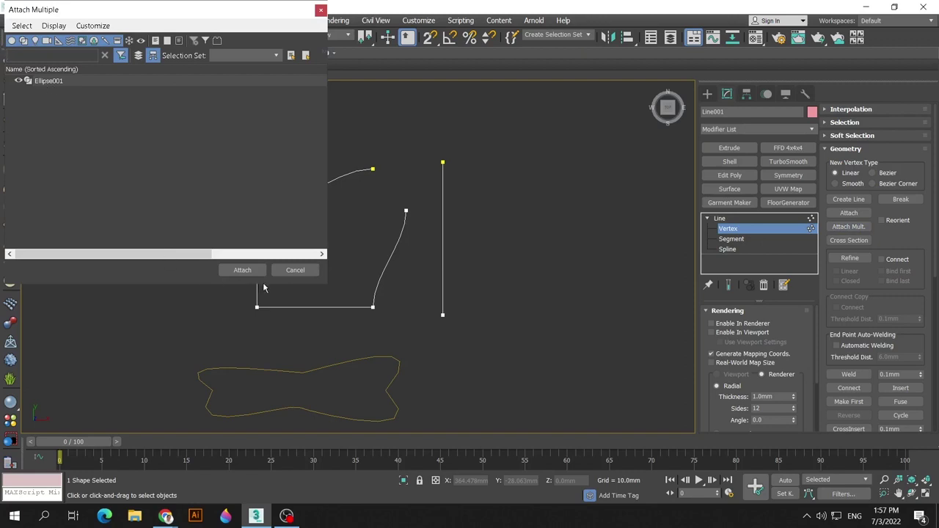
pyautogui.click(50, 82)
pyautogui.click(236, 269)
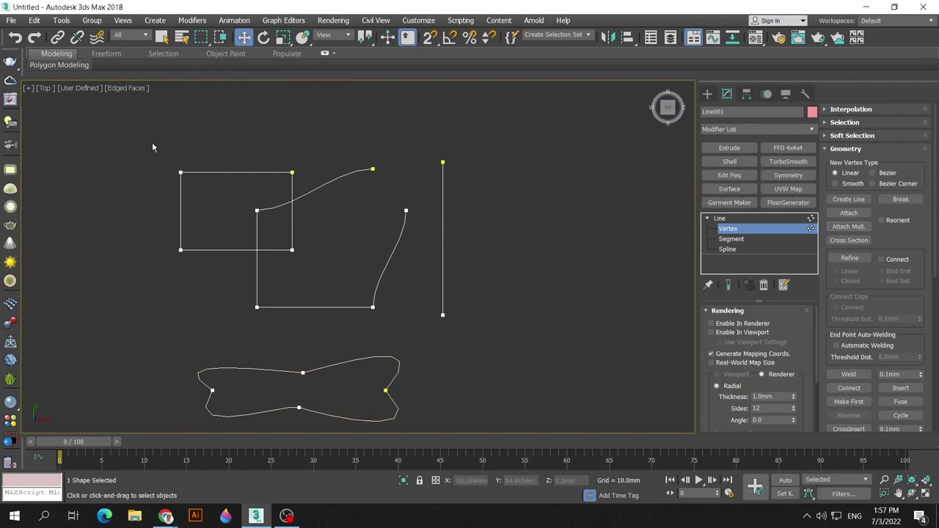
# - Select all spline vertices and cross-section the first shape to the top-left square
pyautogui.moveTo(128, 133); pyautogui.dragTo(479, 425)
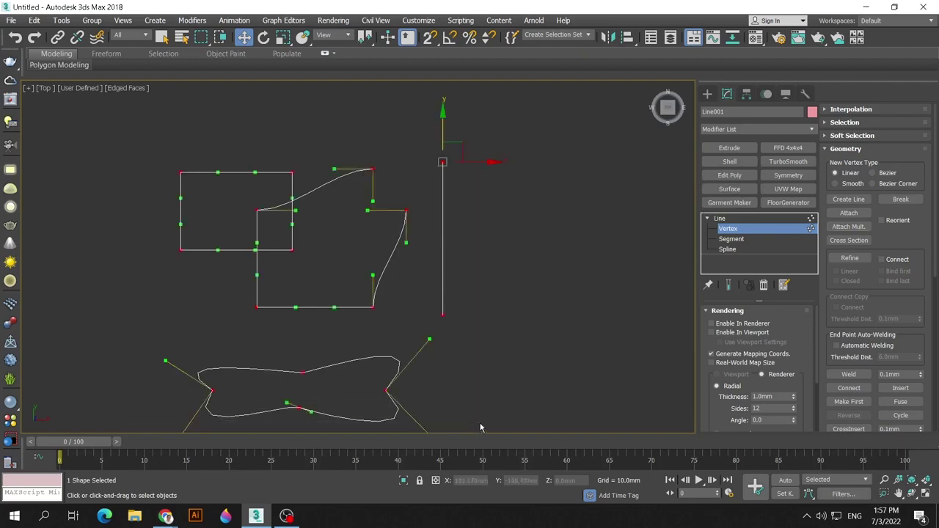
pyautogui.click(849, 240)
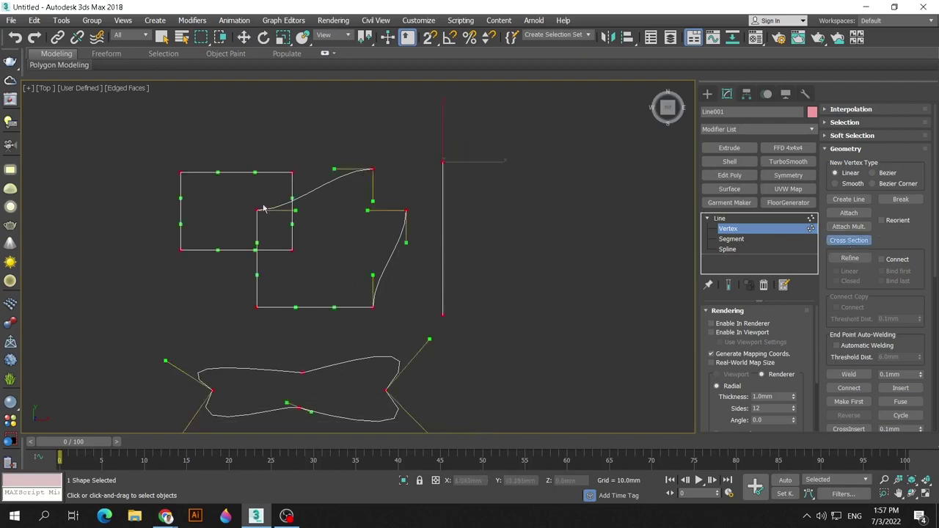
pyautogui.click(182, 173)
pyautogui.click(180, 173)
pyautogui.scroll(3, 380, 294)
pyautogui.scroll(-3, 432, 330)
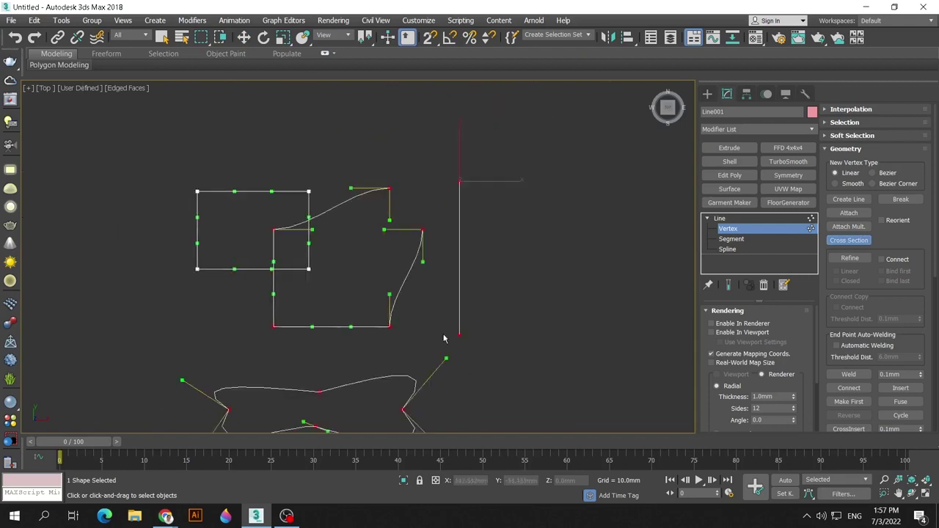
pyautogui.click(849, 240)
pyautogui.click(404, 343)
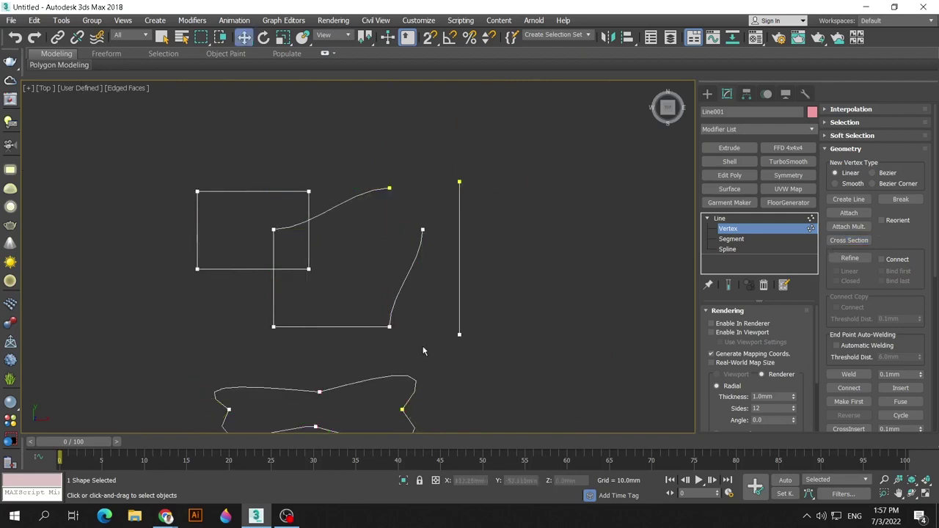
# - With snapping on, cross-section the curved right shape's vertices to the left square
pyautogui.moveTo(423, 351)
pyautogui.mouseDown()
pyautogui.moveTo(374, 193)
pyautogui.moveTo(424, 198)
pyautogui.moveTo(362, 171)
pyautogui.mouseUp()
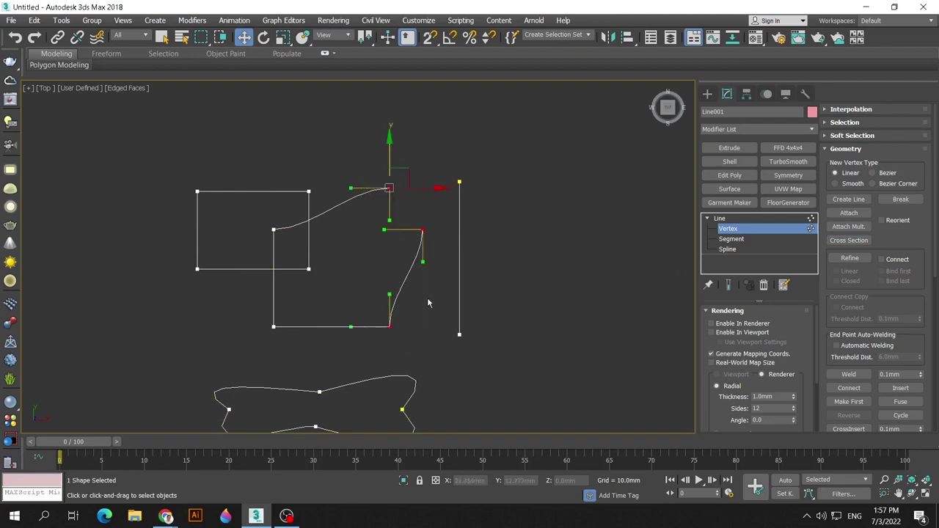
pyautogui.click(849, 240)
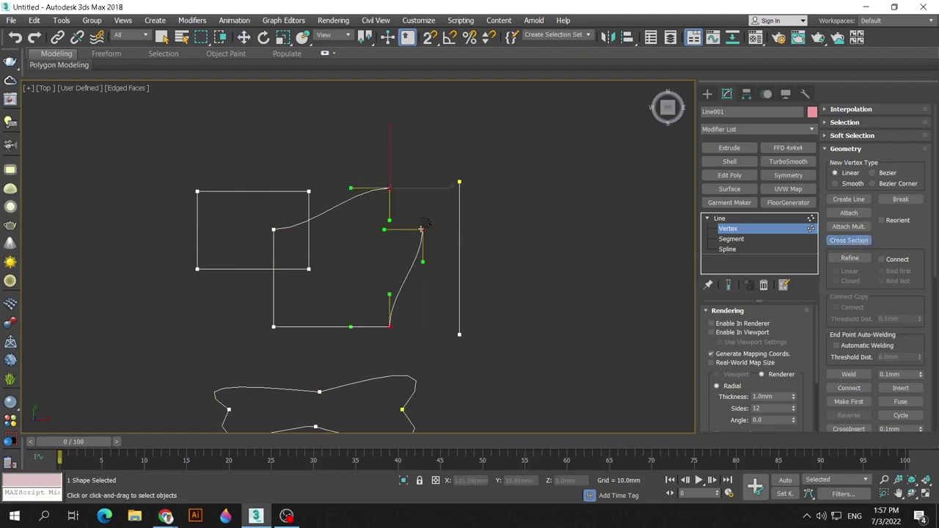
pyautogui.click(423, 230)
pyautogui.rightClick(308, 267)
pyautogui.click(429, 40)
pyautogui.click(309, 270)
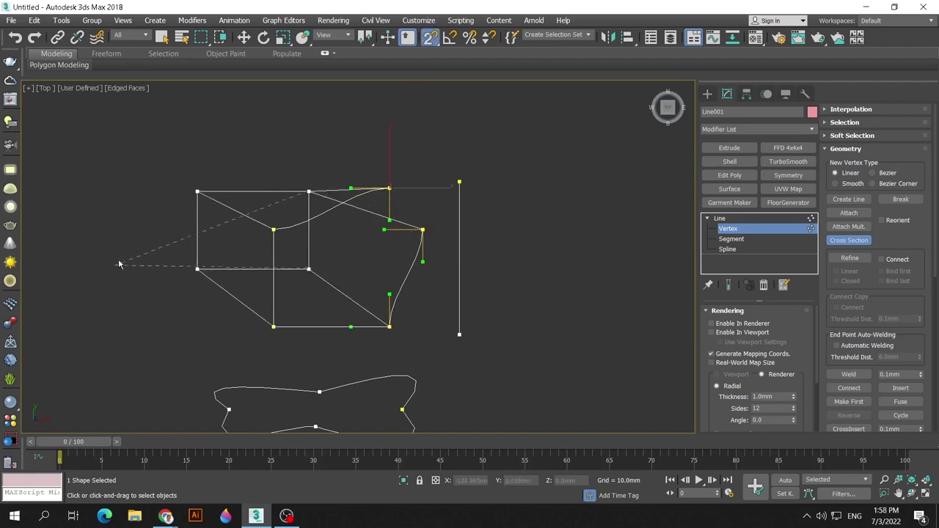
pyautogui.rightClick(240, 243)
pyautogui.click(860, 241)
pyautogui.click(509, 249)
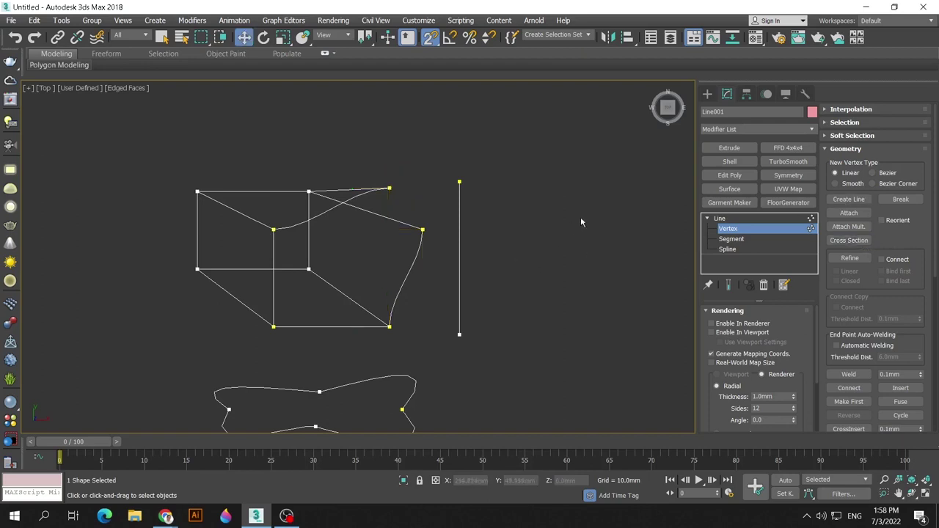
# - Refine the vertical line with four new vertices, snapping off
pyautogui.click(850, 258)
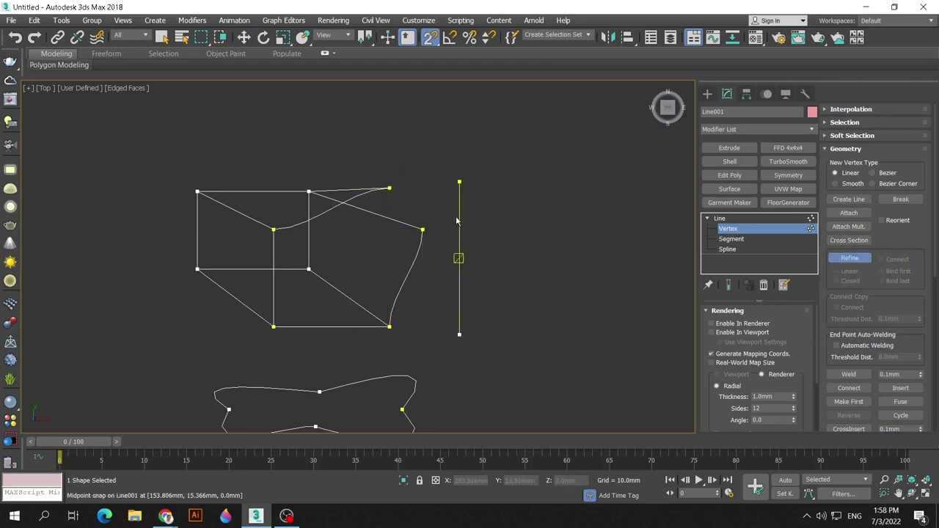
pyautogui.click(432, 37)
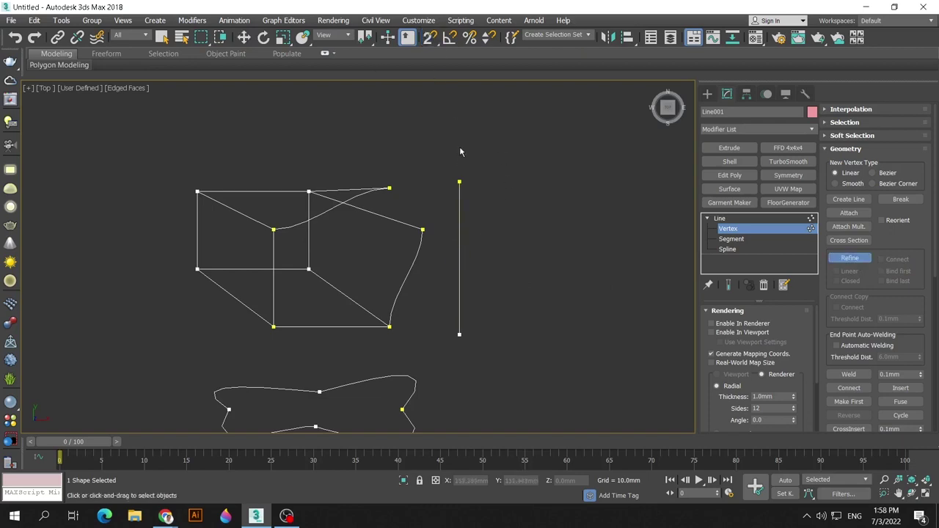
pyautogui.click(460, 201)
pyautogui.click(460, 238)
pyautogui.click(460, 268)
pyautogui.moveTo(426, 312); pyautogui.dragTo(423, 242, button='middle')
pyautogui.click(456, 233)
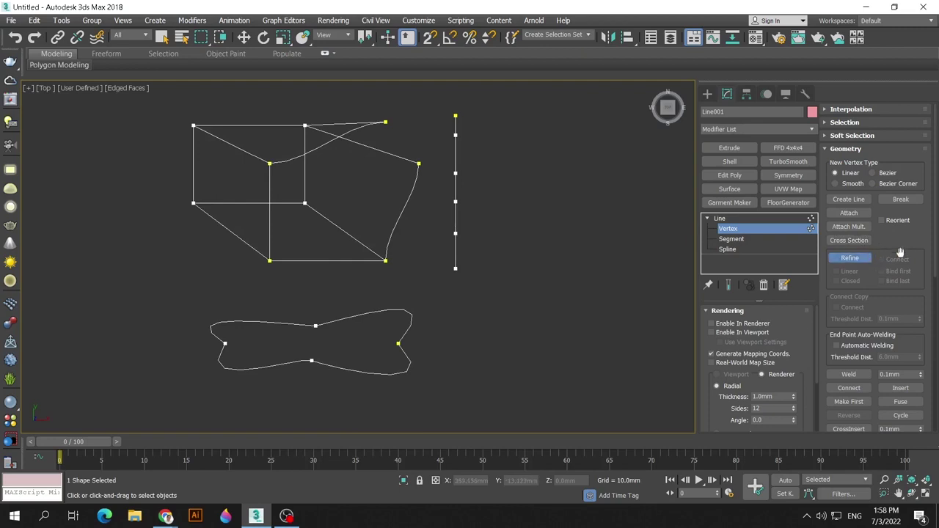
pyautogui.click(850, 260)
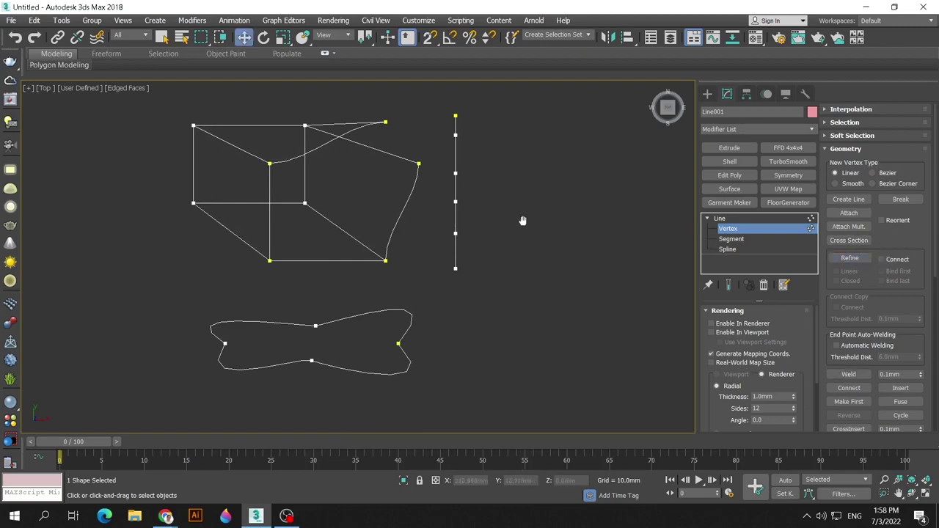
# - Move the curved shape's loose top end down and right beside the corner point
pyautogui.scroll(3, 524, 218)
pyautogui.scroll(1, 389, 207)
pyautogui.scroll(-2, 372, 220)
pyautogui.scroll(2, 320, 176)
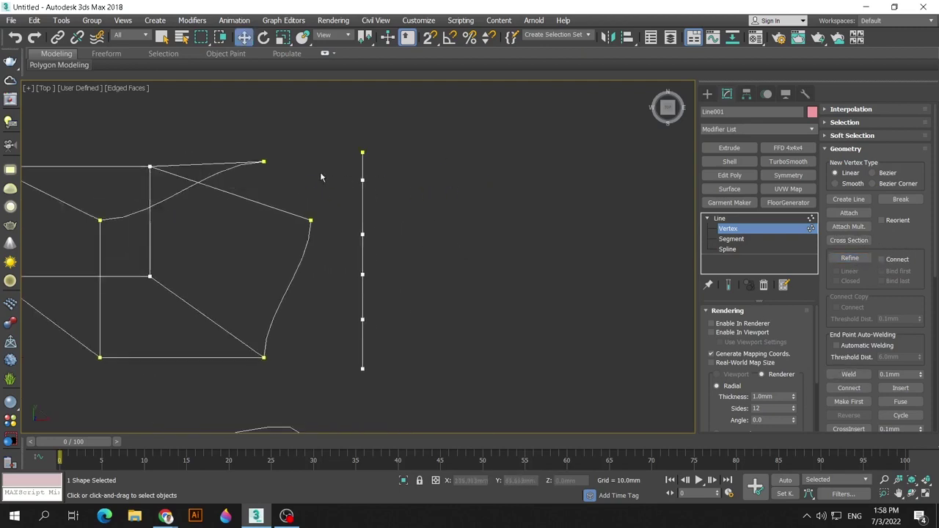
pyautogui.click(264, 161)
pyautogui.moveTo(262, 126); pyautogui.dragTo(303, 194)
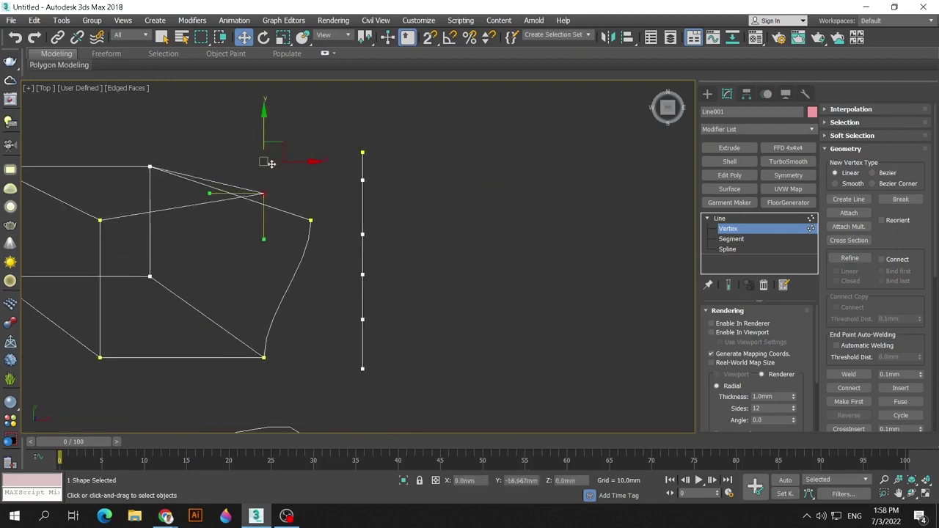
pyautogui.moveTo(296, 230)
pyautogui.mouseDown()
pyautogui.moveTo(345, 226)
pyautogui.moveTo(283, 193)
pyautogui.mouseUp()
pyautogui.scroll(1, 325, 225)
pyautogui.scroll(1, 325, 225)
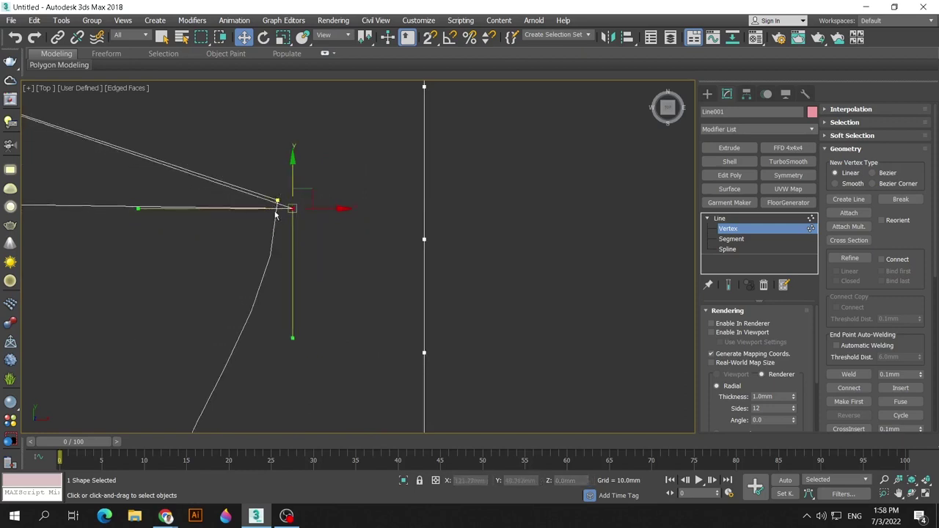
pyautogui.moveTo(306, 208); pyautogui.dragTo(335, 214)
# - Box-select the two corner vertices and weld them
pyautogui.click(402, 291)
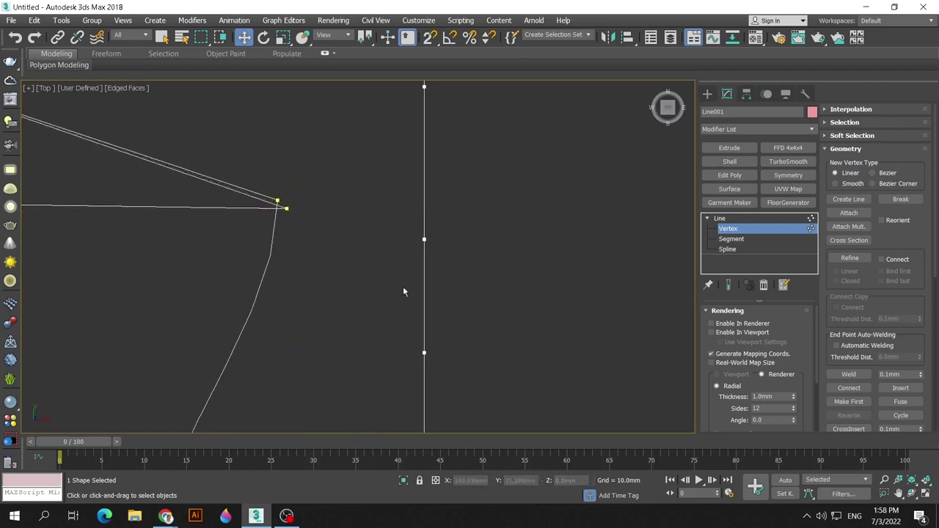
pyautogui.moveTo(280, 191); pyautogui.dragTo(327, 247)
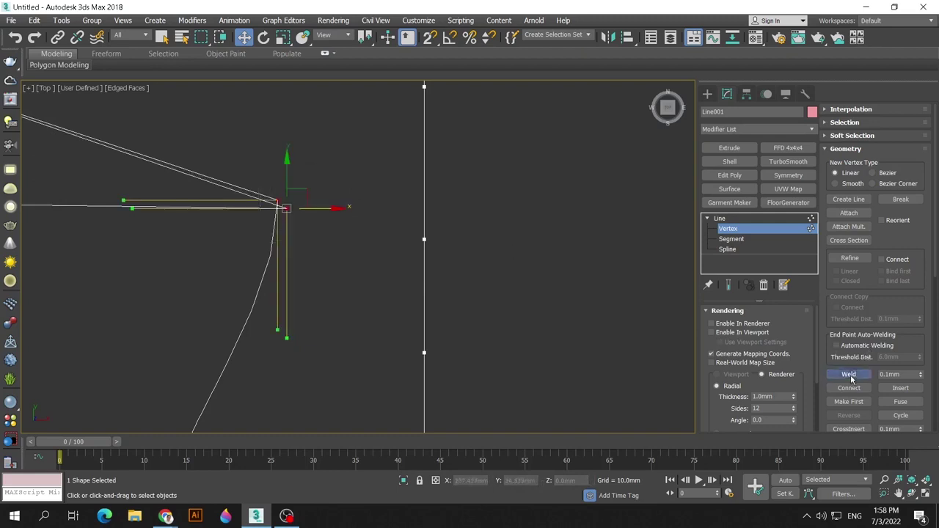
pyautogui.click(850, 375)
pyautogui.click(320, 256)
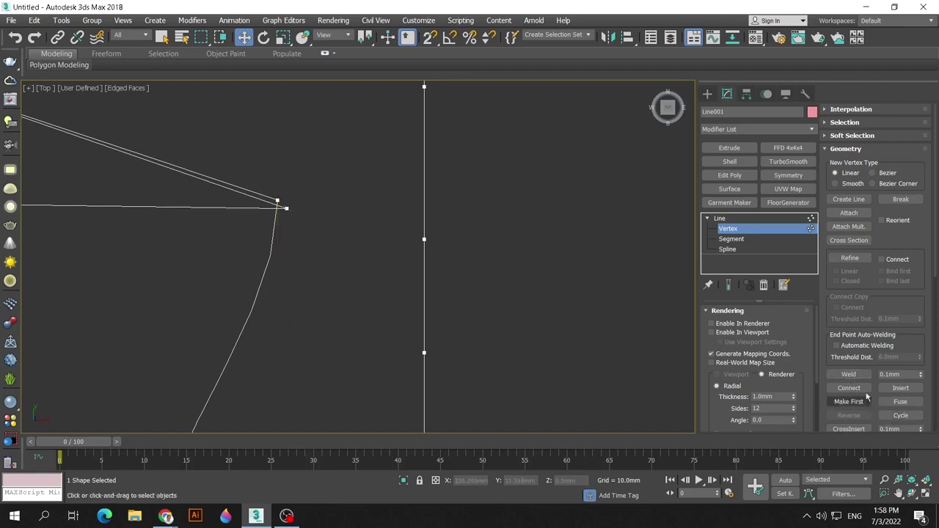
# - Set the weld threshold to 1.0mm and retry welding the corner vertex
pyautogui.click(907, 373)
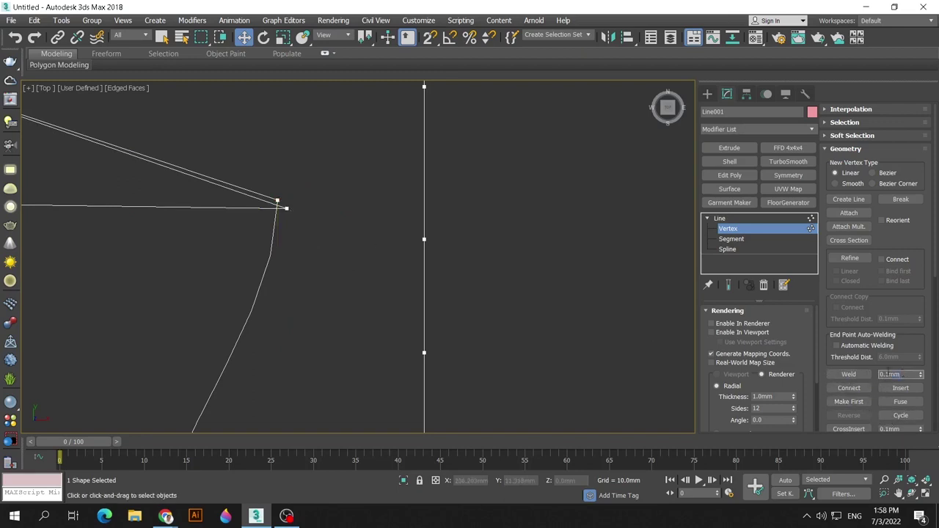
pyautogui.write('1')
pyautogui.press('Return')
pyautogui.moveTo(244, 163); pyautogui.dragTo(311, 220)
pyautogui.click(849, 375)
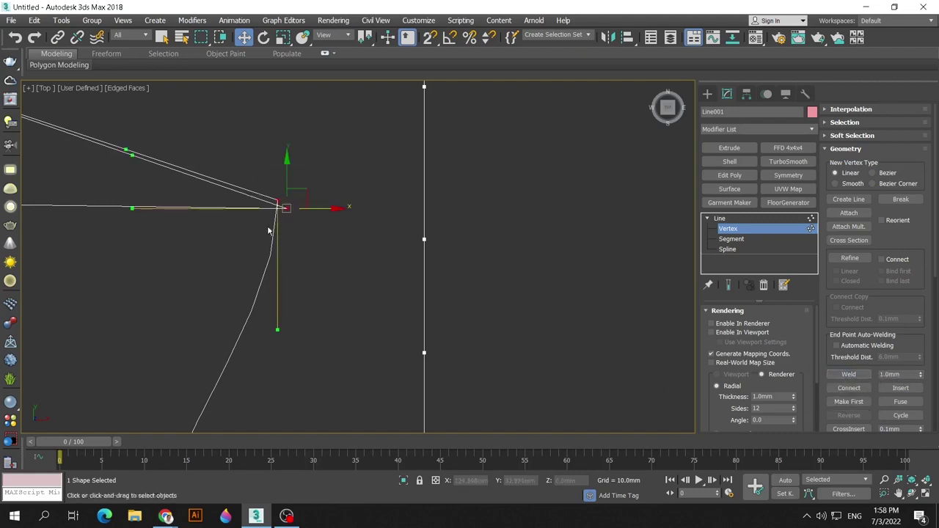
# - Retry the weld with thresholds of 10mm, 50mm and finally 100mm
pyautogui.doubleClick(905, 375)
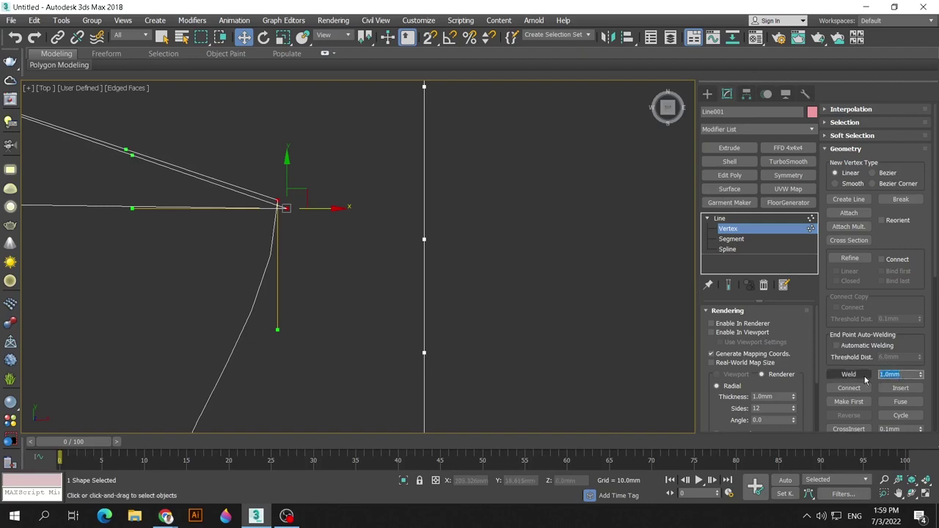
pyautogui.write('10')
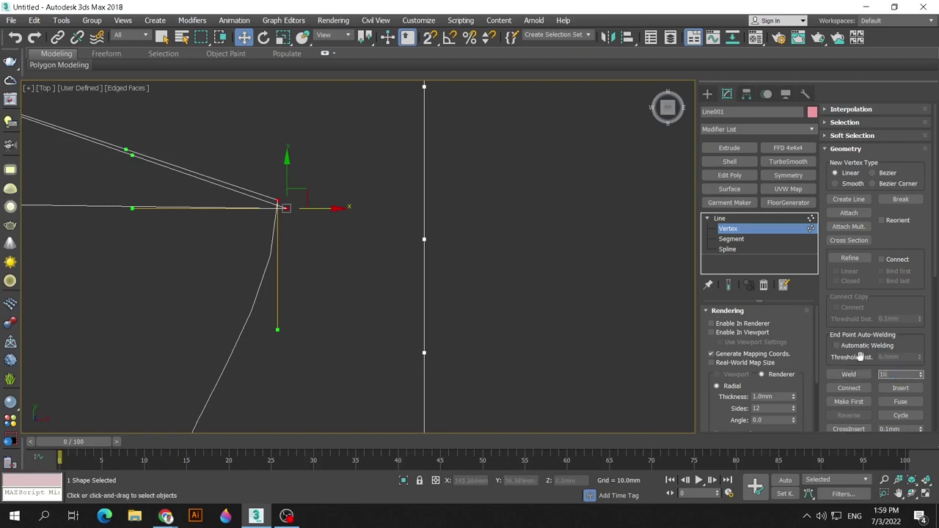
pyautogui.click(849, 375)
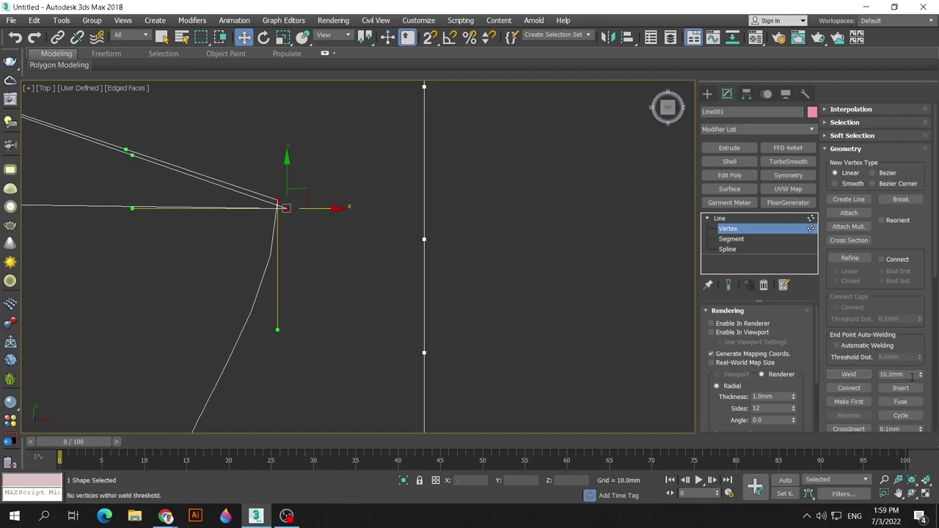
pyautogui.click(892, 374)
pyautogui.write('50')
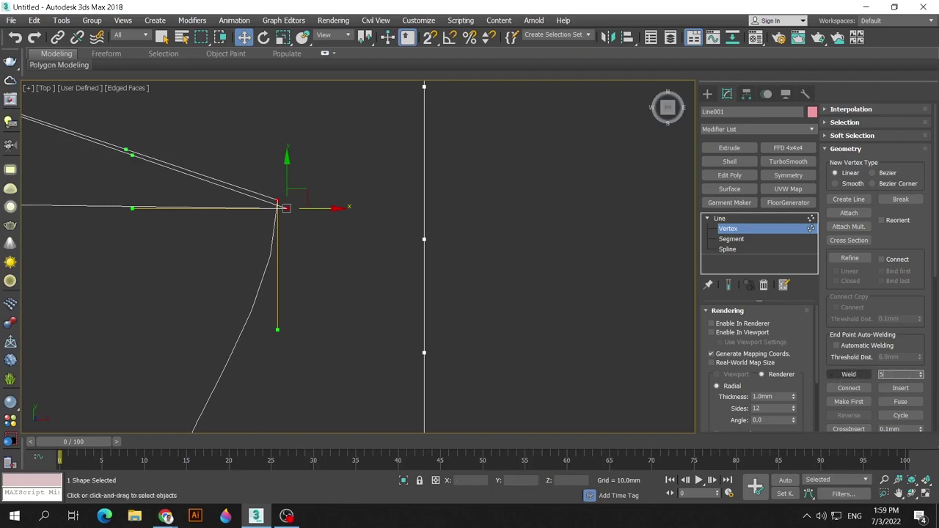
pyautogui.click(849, 374)
pyautogui.click(892, 374)
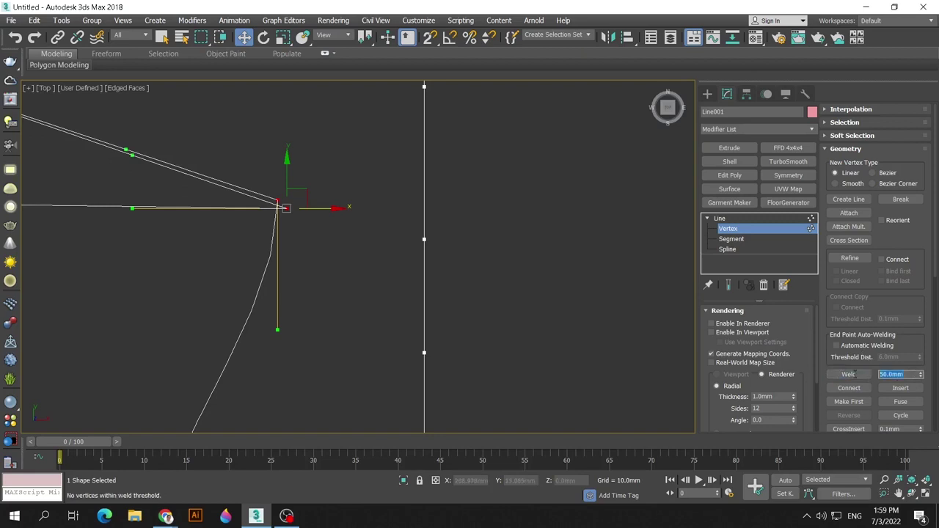
pyautogui.write('100')
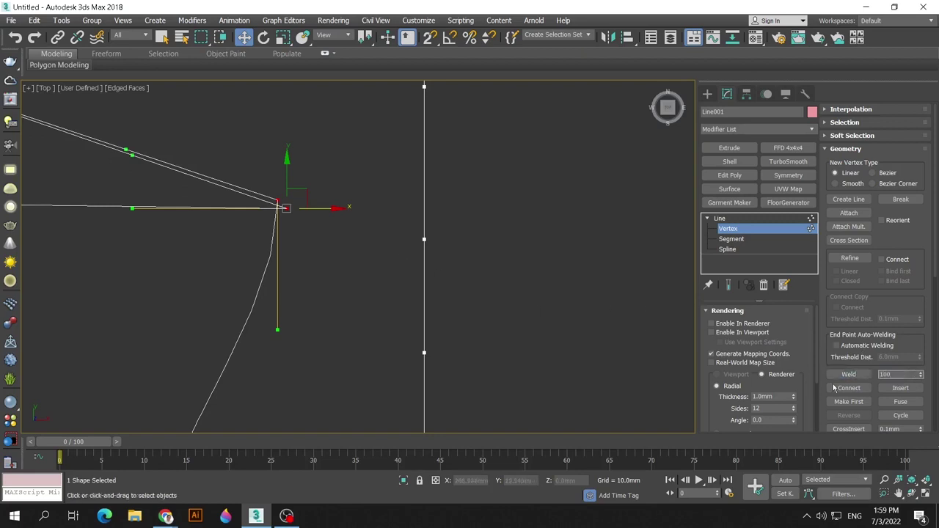
pyautogui.click(845, 375)
pyautogui.click(342, 275)
# - Move the curve's top vertex up-left onto the corner and try welding it
pyautogui.scroll(-2, 342, 271)
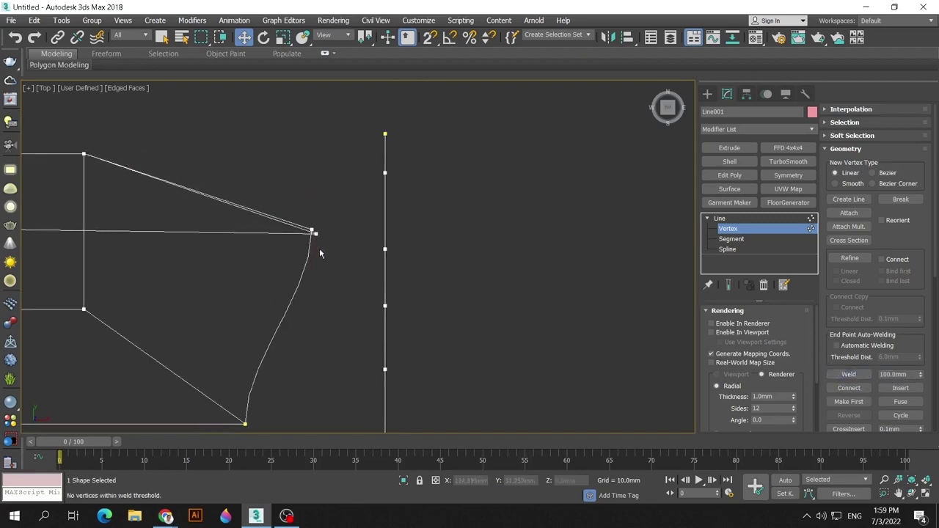
pyautogui.scroll(5, 319, 254)
pyautogui.click(328, 228)
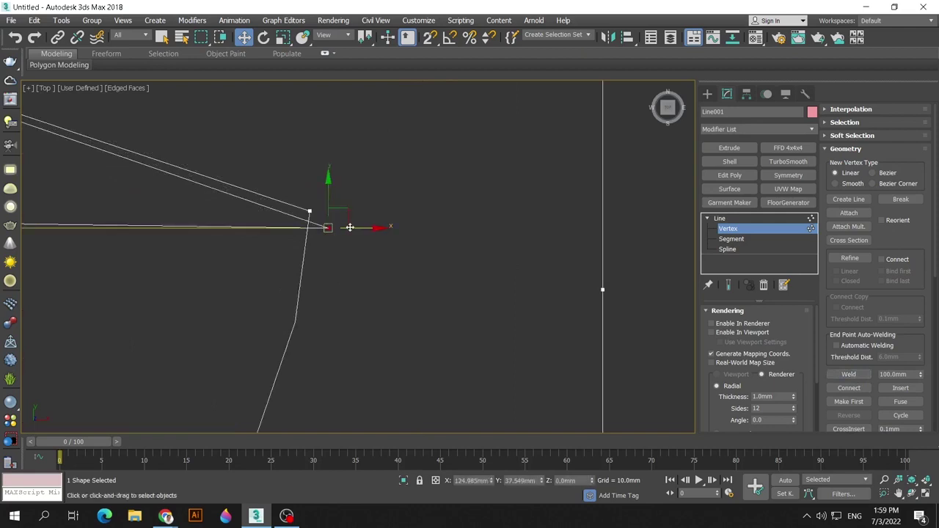
pyautogui.scroll(-3, 405, 270)
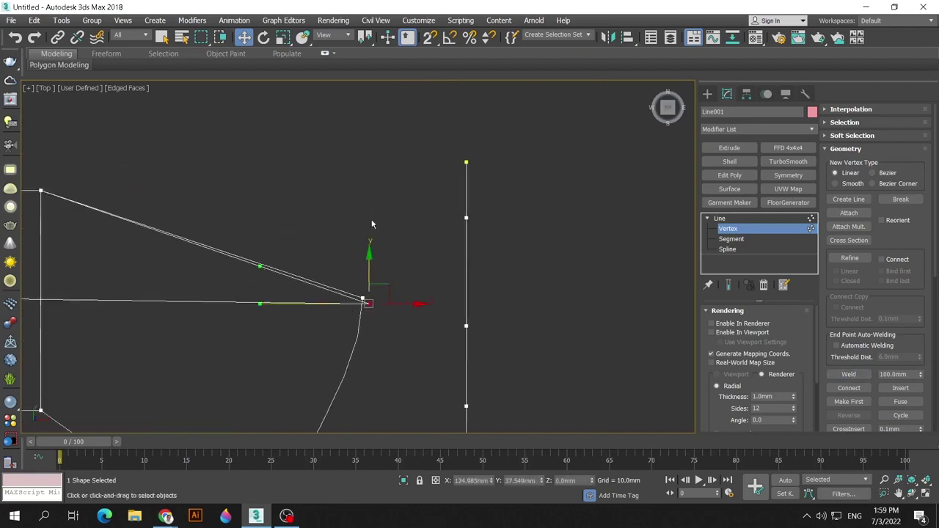
pyautogui.scroll(4, 373, 224)
pyautogui.scroll(3, 414, 301)
pyautogui.moveTo(306, 310); pyautogui.dragTo(332, 250, button='middle')
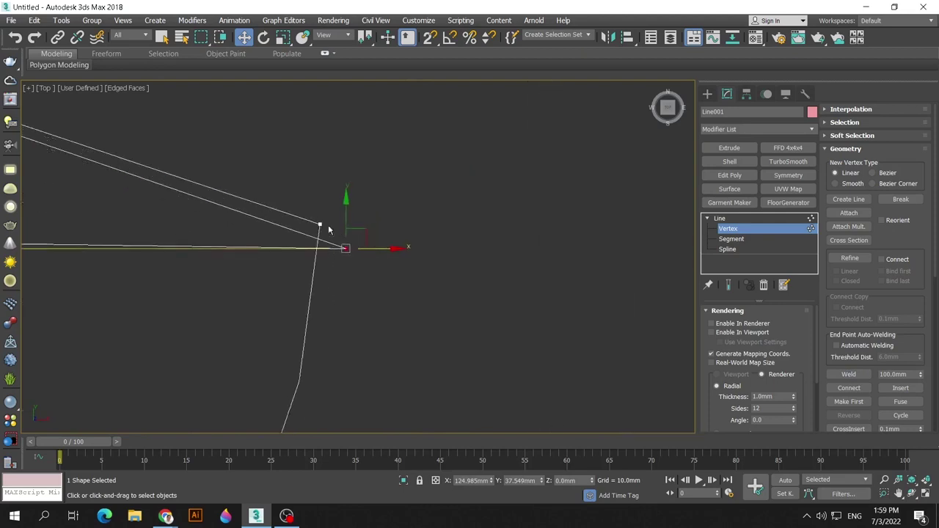
pyautogui.moveTo(346, 249); pyautogui.dragTo(321, 230)
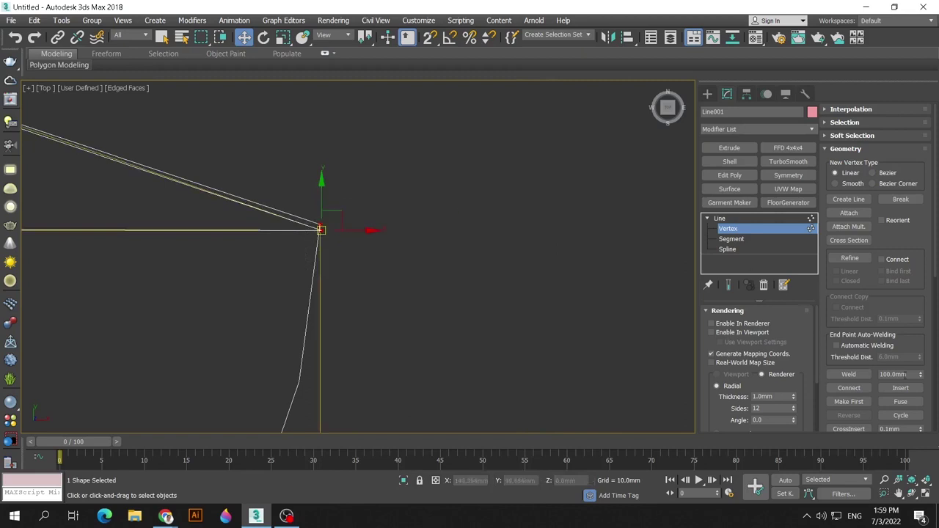
pyautogui.click(849, 375)
pyautogui.click(477, 293)
# - Reframe the view and select the lower vertex below the corner
pyautogui.scroll(-2, 458, 291)
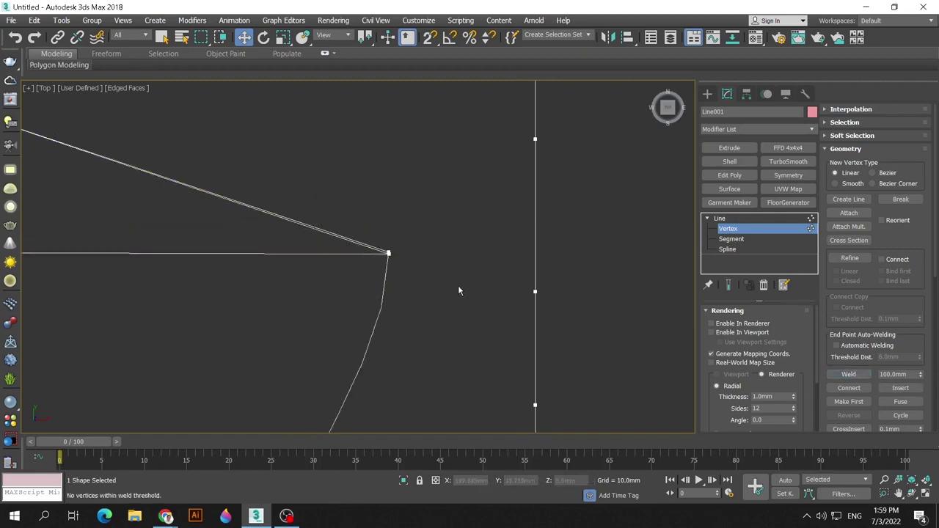
pyautogui.moveTo(388, 282); pyautogui.dragTo(459, 298, button='middle')
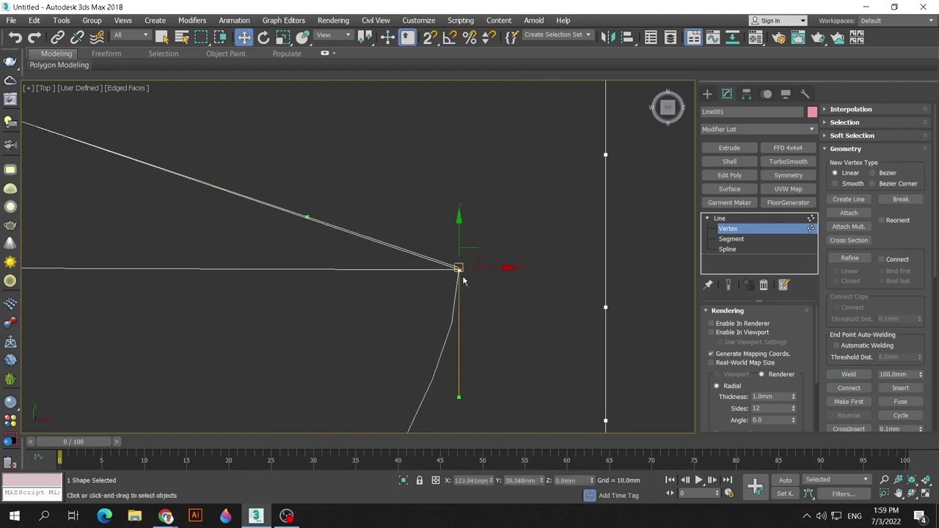
pyautogui.moveTo(456, 271); pyautogui.dragTo(378, 291)
pyautogui.click(458, 311)
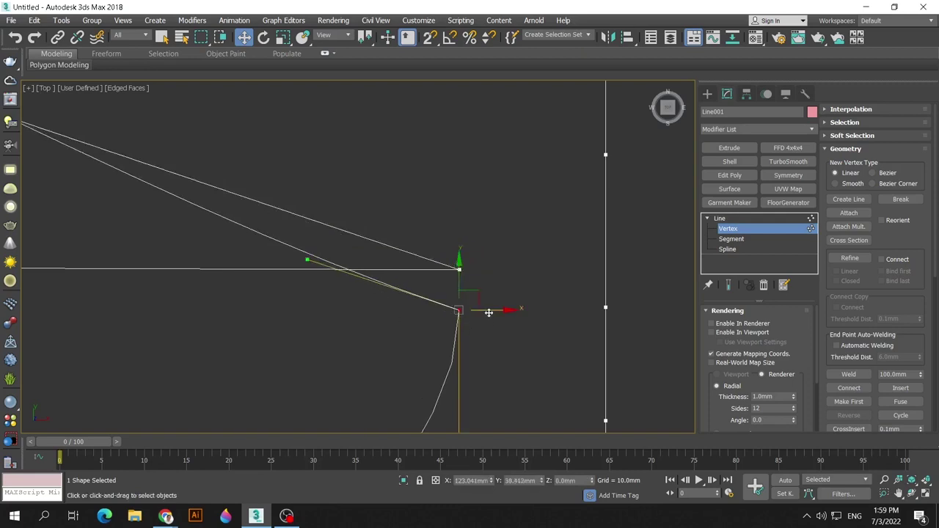
pyautogui.click(357, 332)
pyautogui.scroll(-3, 482, 329)
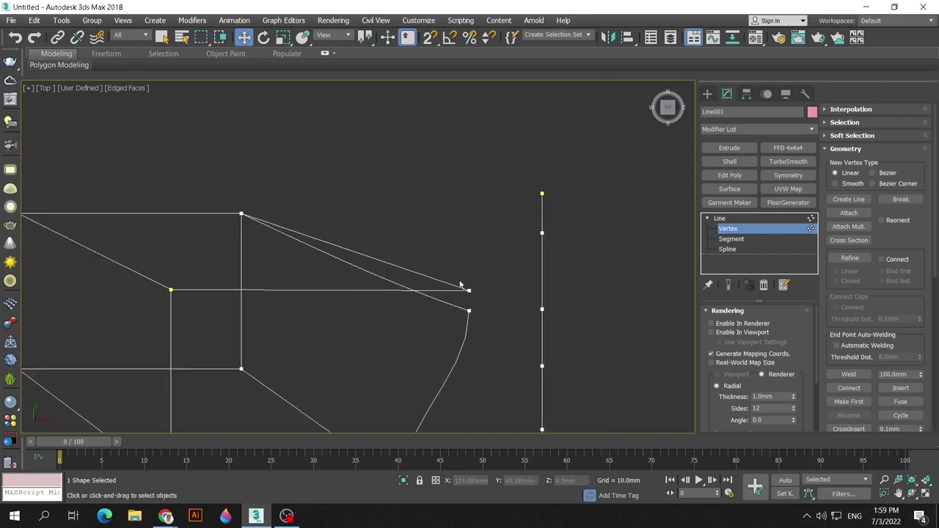
pyautogui.scroll(4, 485, 281)
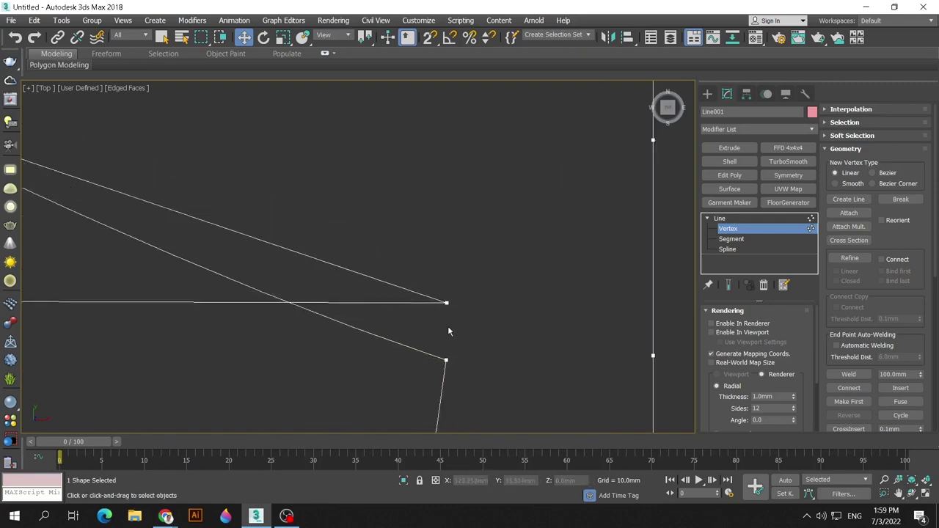
pyautogui.moveTo(438, 329); pyautogui.dragTo(463, 374)
# - Break the line at the selected vertex and nudge the upper end up slightly
pyautogui.click(453, 301)
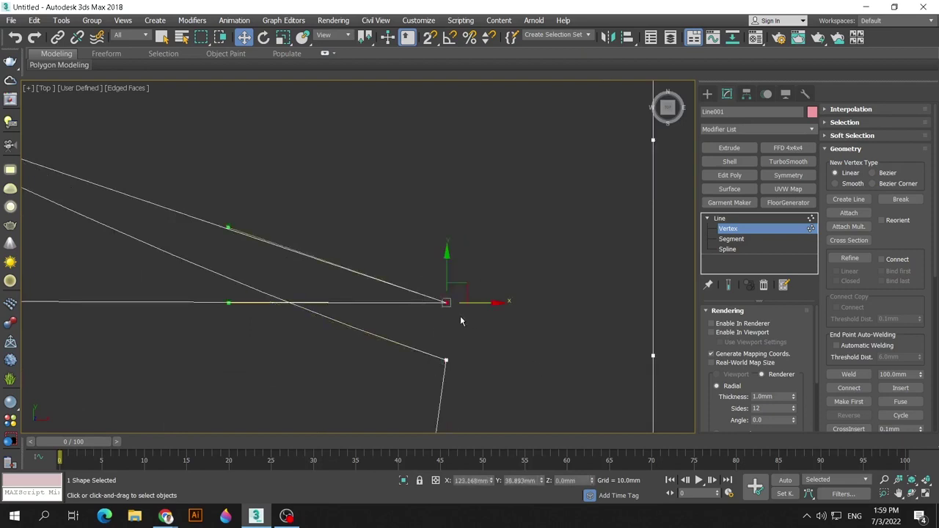
pyautogui.moveTo(419, 336); pyautogui.dragTo(451, 387)
pyautogui.click(900, 199)
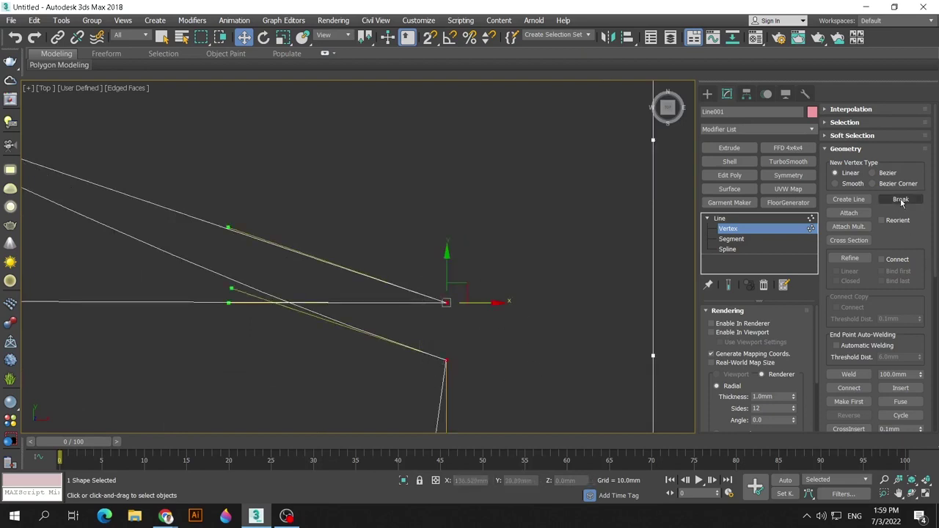
pyautogui.click(446, 301)
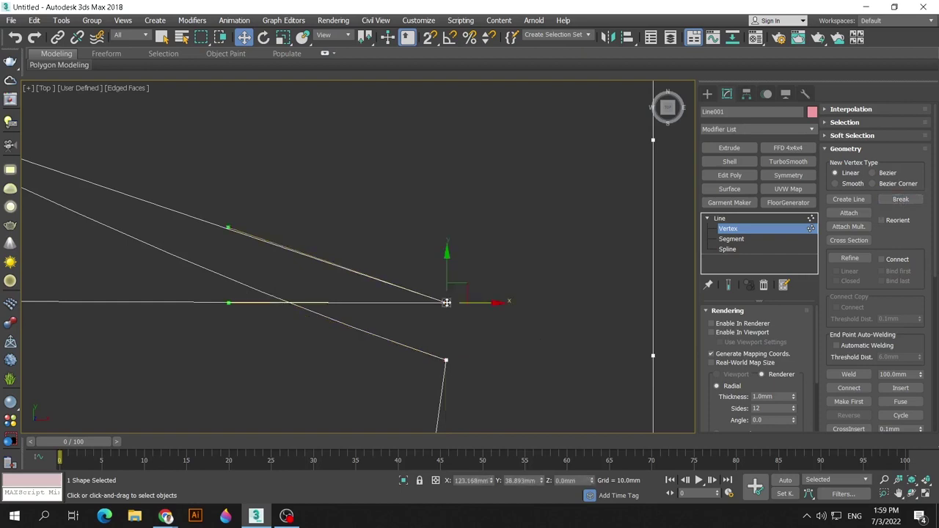
pyautogui.moveTo(446, 289); pyautogui.dragTo(446, 278)
pyautogui.click(477, 361)
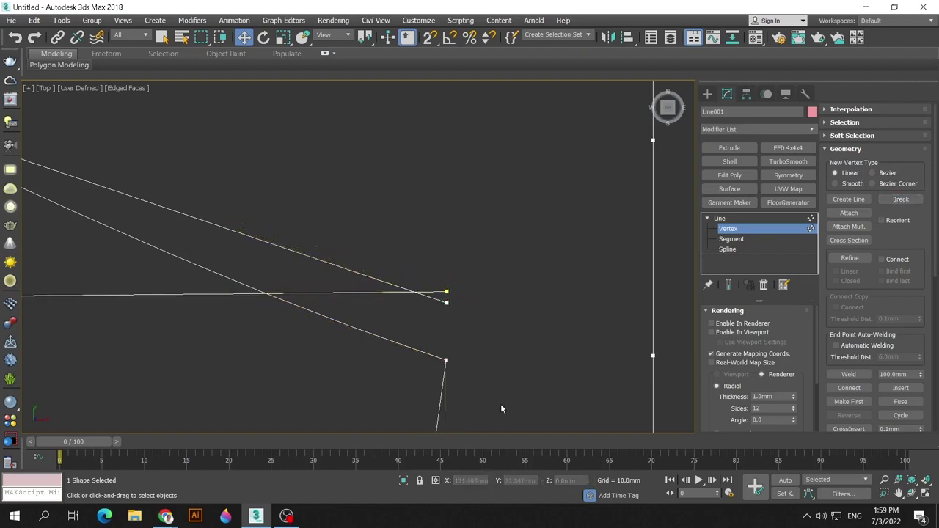
# - Reposition the lower split vertex, moving it up and then back down
pyautogui.click(444, 359)
pyautogui.click(464, 369)
pyautogui.click(446, 358)
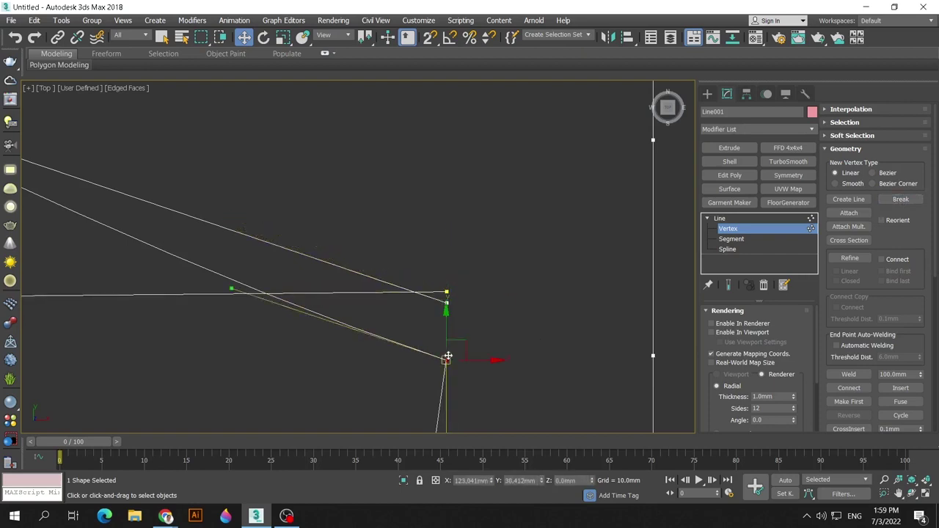
pyautogui.moveTo(444, 339)
pyautogui.mouseDown()
pyautogui.moveTo(444, 327)
pyautogui.moveTo(446, 372)
pyautogui.mouseUp()
pyautogui.click(487, 414)
pyautogui.click(446, 347)
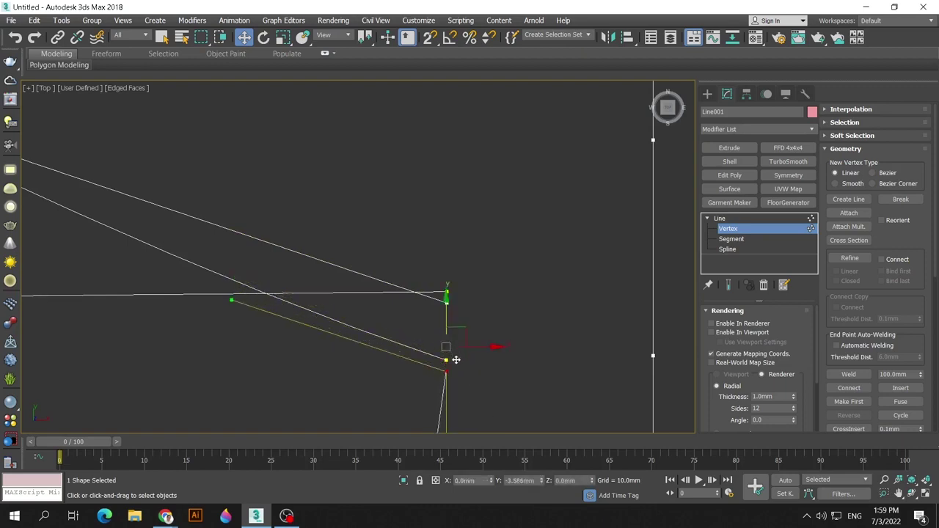
pyautogui.click(514, 342)
# - Weld the overlapping vertices at the top of the curve into one
pyautogui.moveTo(485, 377); pyautogui.dragTo(473, 278, button='middle')
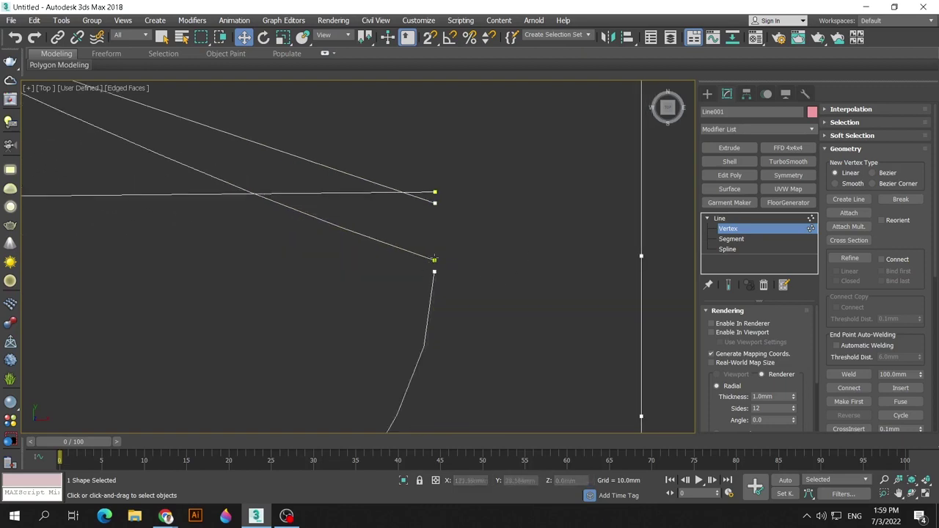
pyautogui.click(434, 266)
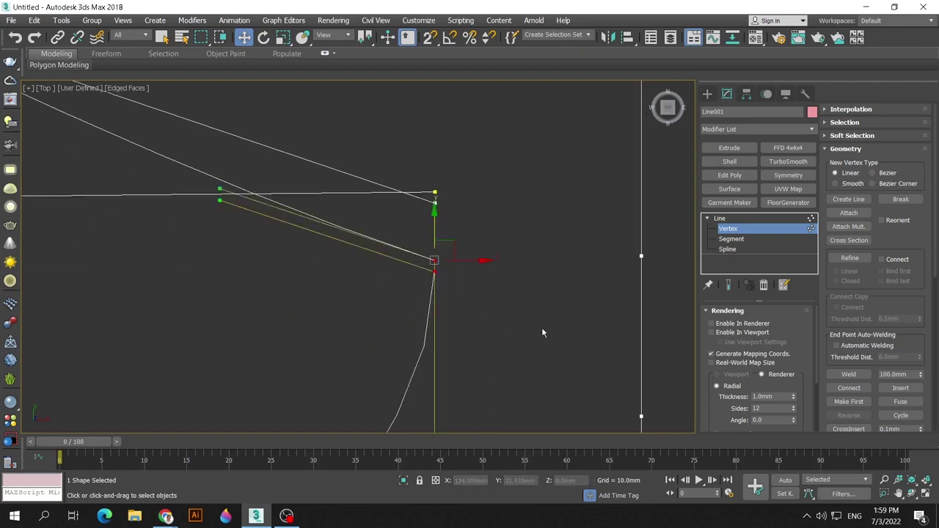
pyautogui.click(848, 376)
pyautogui.click(462, 287)
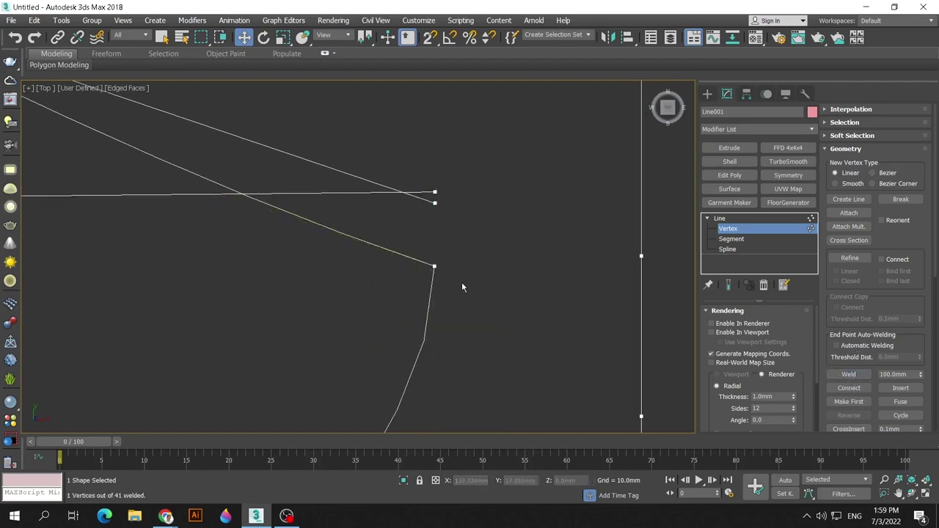
# - Weld the line's two overlapping end vertices and move the joined vertex upward
pyautogui.moveTo(433, 191); pyautogui.dragTo(451, 213)
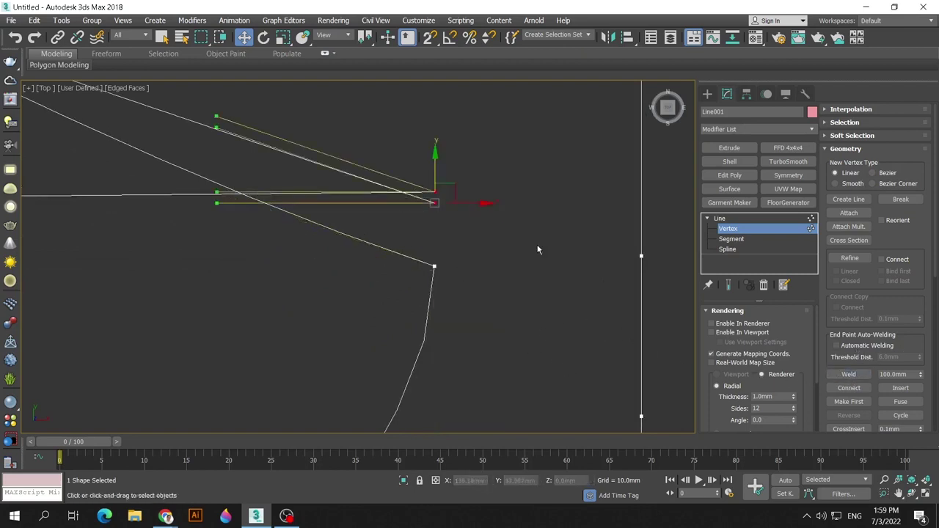
pyautogui.click(848, 374)
pyautogui.click(535, 319)
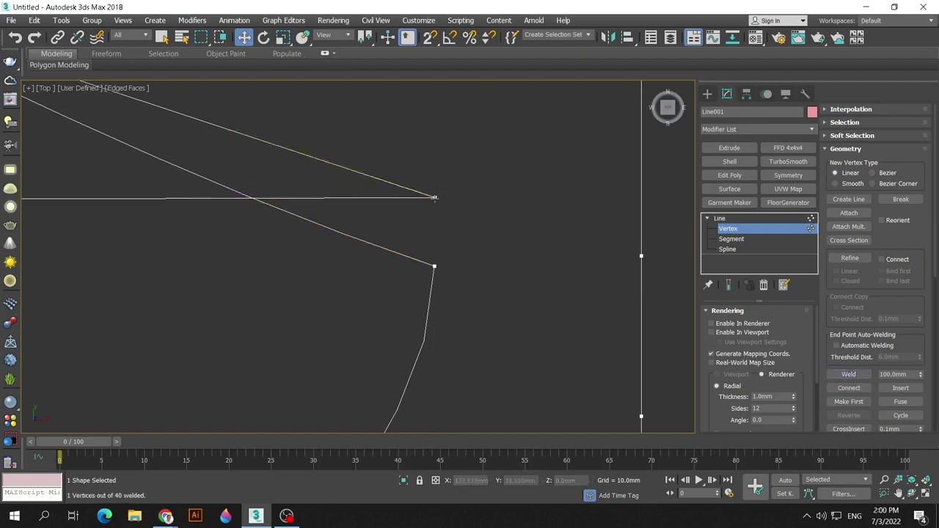
pyautogui.moveTo(435, 198); pyautogui.dragTo(435, 156)
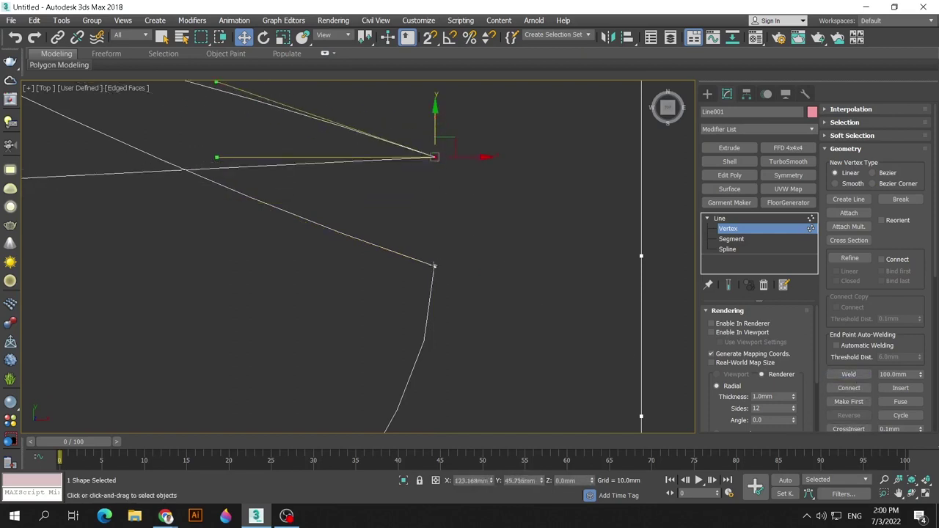
pyautogui.click(434, 265)
pyautogui.keyDown('alt'); pyautogui.moveTo(434, 265); pyautogui.dragTo(514, 279, button='middle'); pyautogui.keyUp('alt')
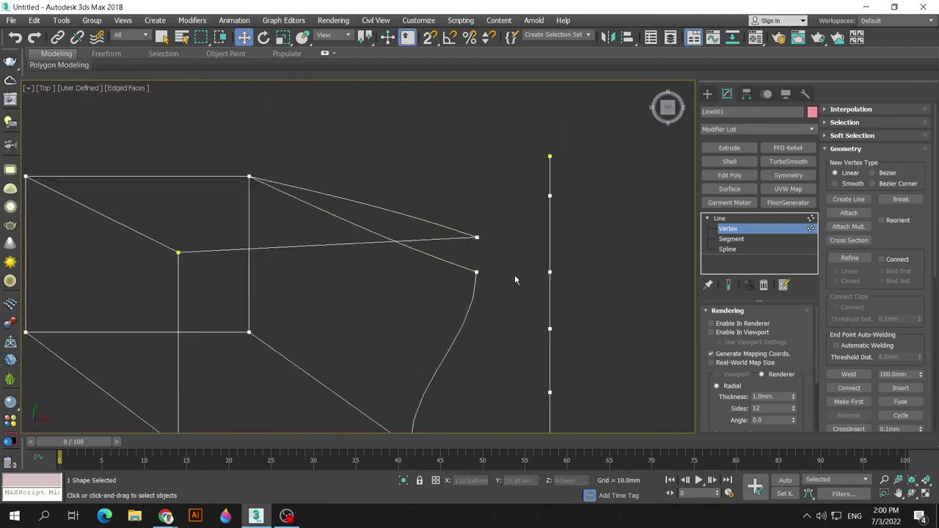
# - Zoom and pan the Top viewport to frame the sketch and the bow-tie shape below it
pyautogui.scroll(-3, 515, 279)
pyautogui.scroll(2, 563, 262)
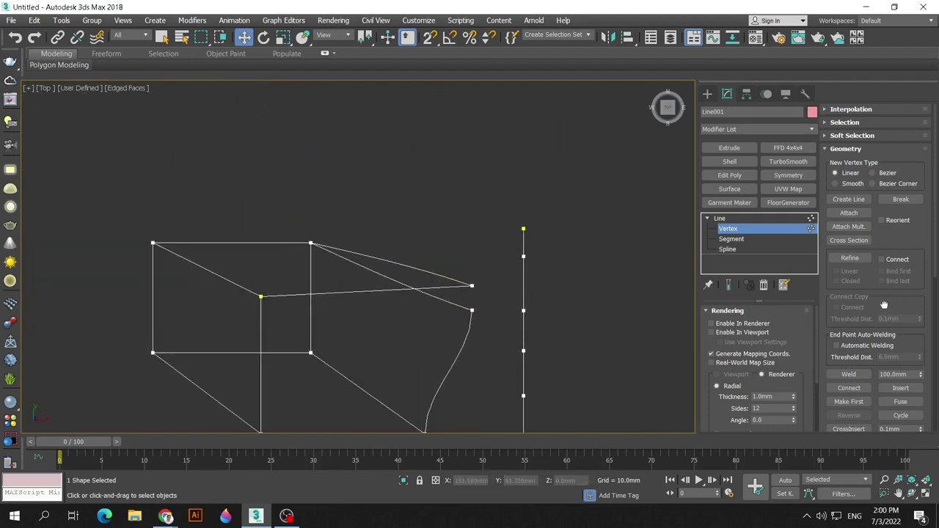
pyautogui.scroll(-1, 884, 304)
pyautogui.scroll(-1, 888, 306)
pyautogui.scroll(-1, 895, 307)
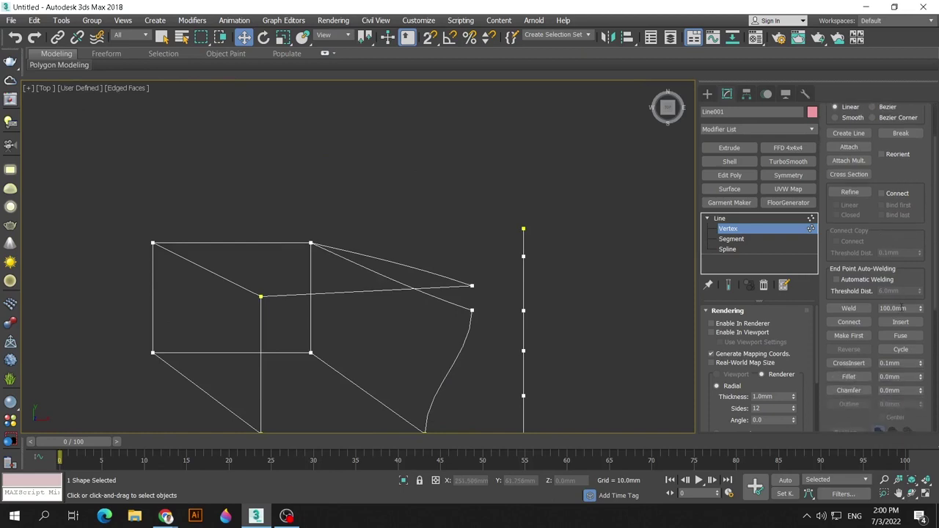
pyautogui.moveTo(489, 338); pyautogui.dragTo(474, 257, button='middle')
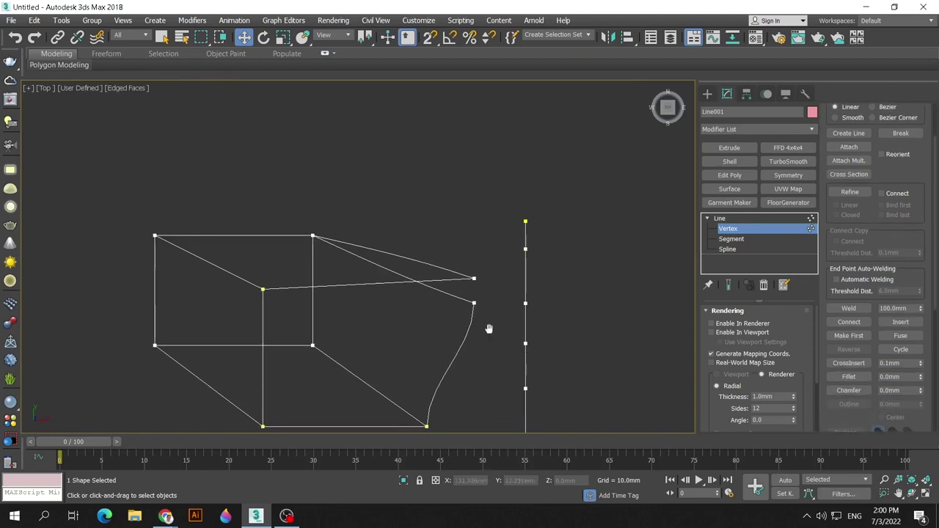
pyautogui.moveTo(675, 269); pyautogui.dragTo(626, 307, button='middle')
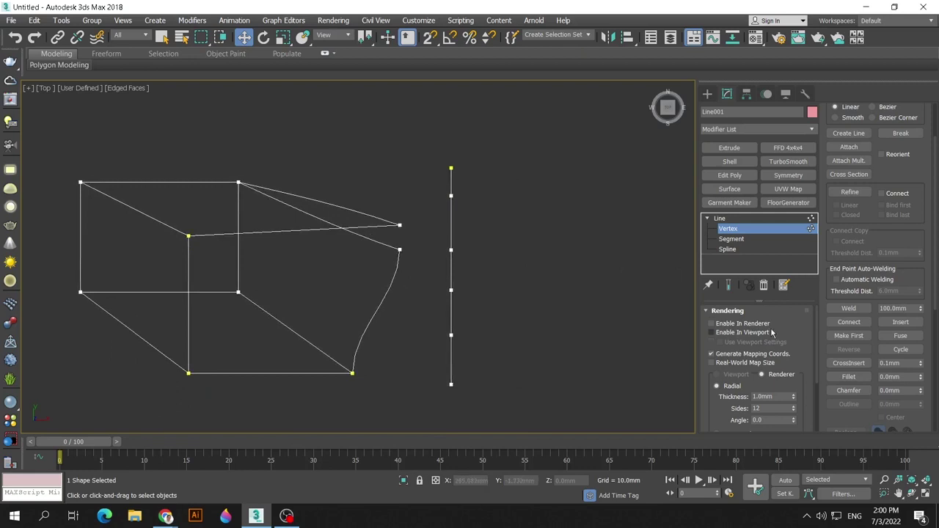
pyautogui.scroll(-3, 373, 238)
pyautogui.moveTo(386, 313); pyautogui.dragTo(402, 295, button='middle')
pyautogui.scroll(2, 402, 296)
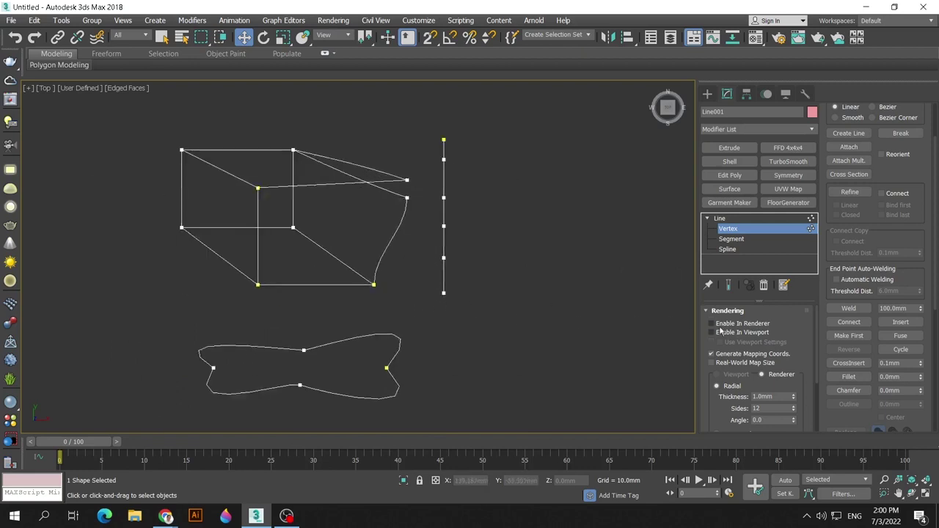
# - Enable Connect and try linking the vertical line's top and bottom ends to nearby vertices
pyautogui.click(851, 326)
pyautogui.click(851, 328)
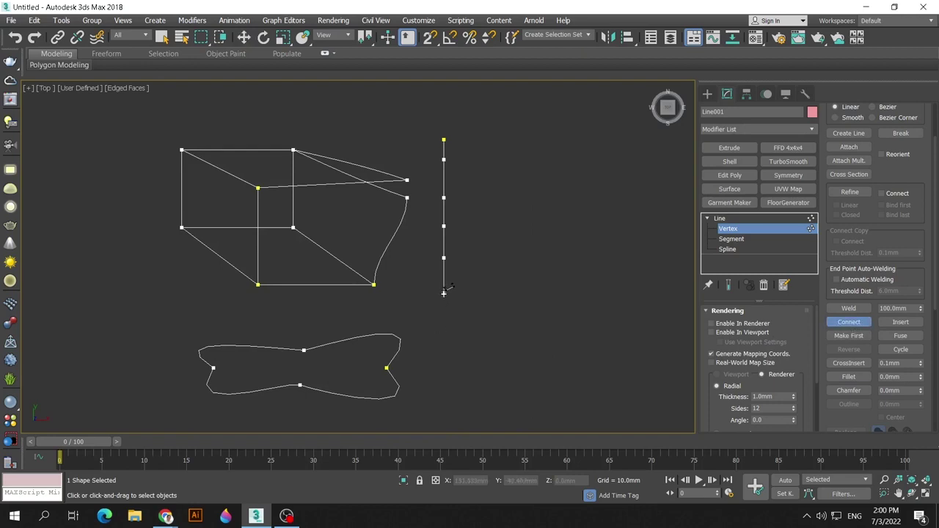
pyautogui.moveTo(444, 293); pyautogui.dragTo(310, 346)
pyautogui.moveTo(443, 294); pyautogui.dragTo(328, 329)
pyautogui.moveTo(443, 140); pyautogui.dragTo(409, 182)
pyautogui.moveTo(445, 139); pyautogui.dragTo(410, 187)
pyautogui.moveTo(443, 293); pyautogui.dragTo(420, 223)
pyautogui.moveTo(443, 293); pyautogui.dragTo(372, 288)
# - Reselect Line001 and Shift-drag its vertical line segments to the right as a copy
pyautogui.click(719, 218)
pyautogui.click(471, 190)
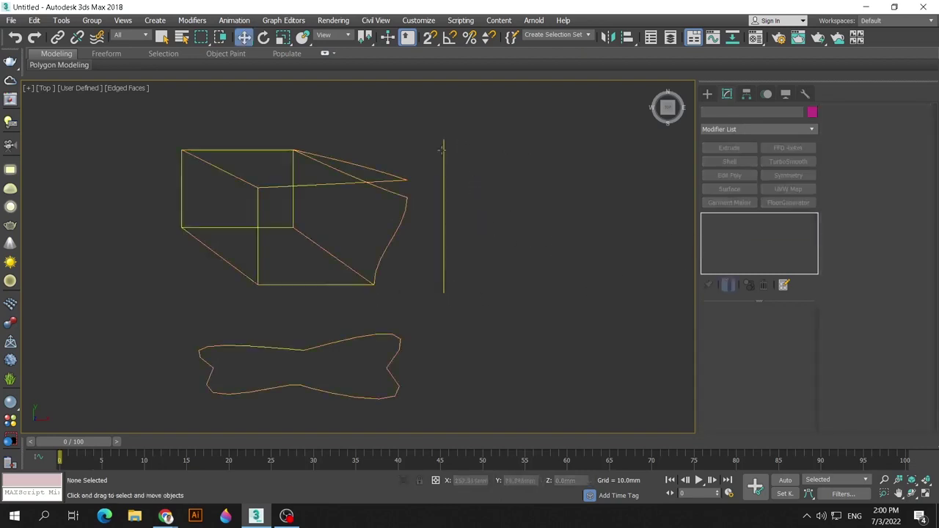
pyautogui.click(443, 156)
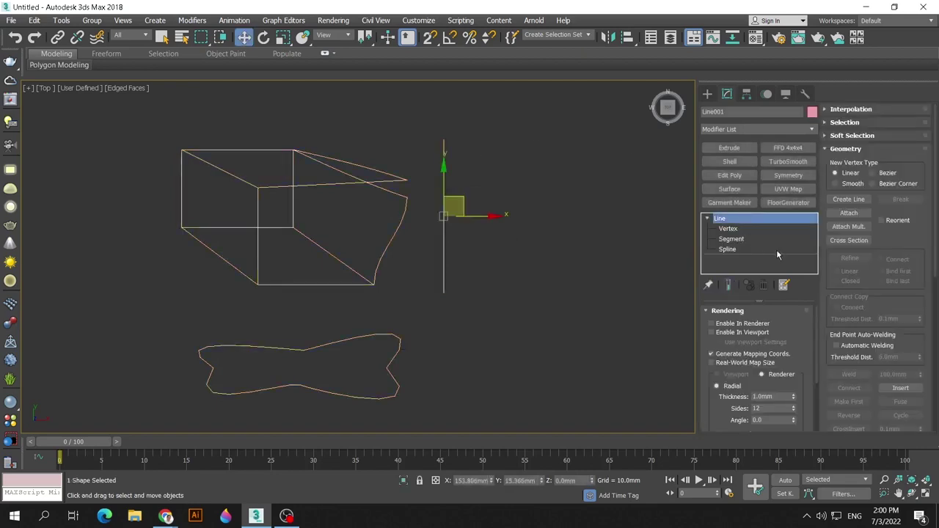
pyautogui.click(741, 238)
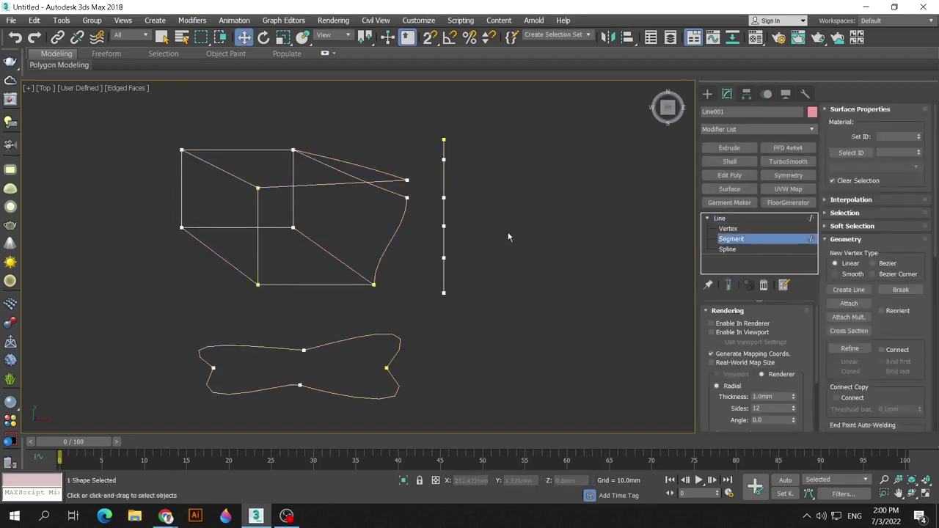
pyautogui.moveTo(424, 120); pyautogui.dragTo(479, 323)
pyautogui.keyDown('shift'); pyautogui.moveTo(442, 216); pyautogui.dragTo(554, 223); pyautogui.keyUp('shift')
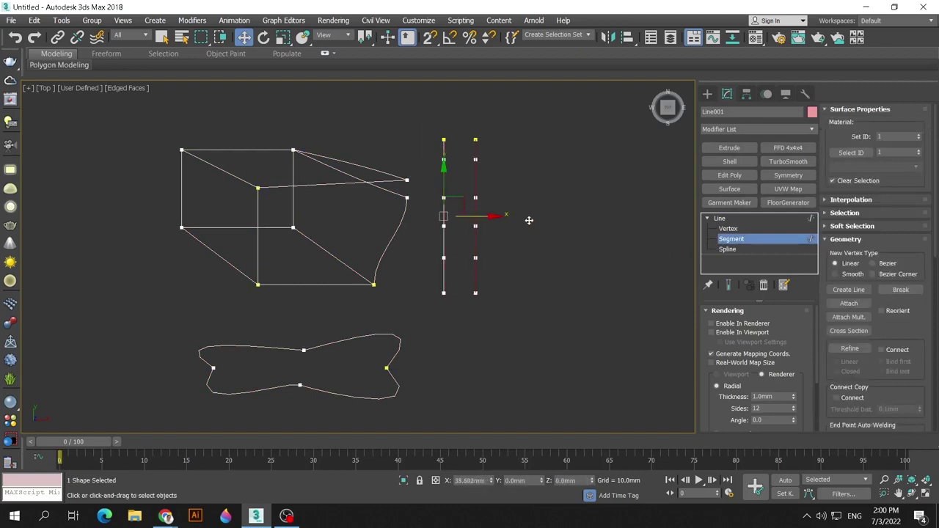
# - Return to Vertex level with Connect turned back on
pyautogui.click(746, 240)
pyautogui.click(729, 229)
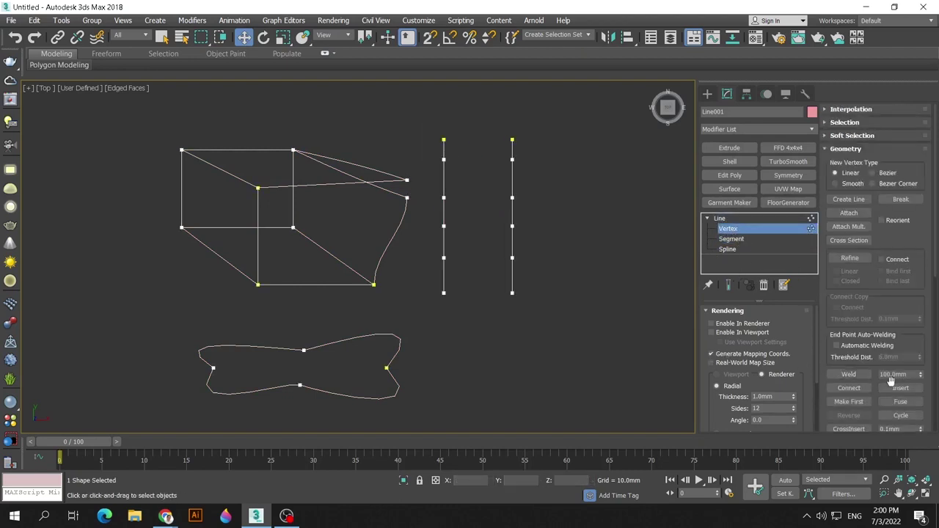
pyautogui.click(851, 388)
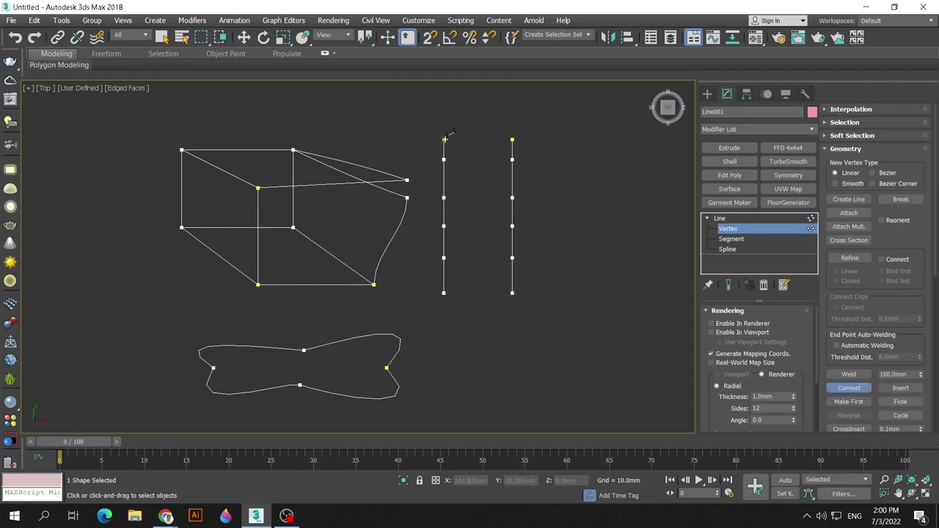
# - Connect the two top endpoints and the two bottom endpoints, then turn Connect off
pyautogui.moveTo(444, 139); pyautogui.dragTo(513, 140)
pyautogui.moveTo(512, 293); pyautogui.dragTo(444, 292)
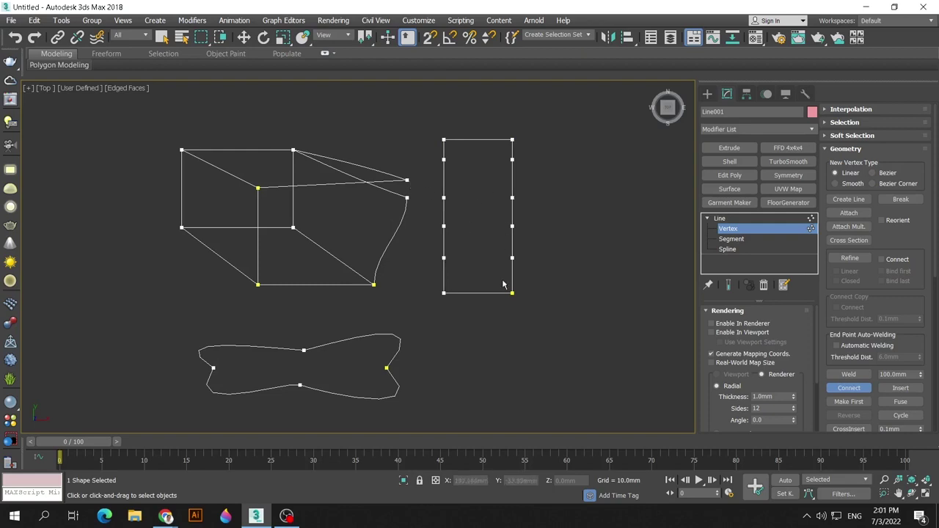
pyautogui.click(851, 388)
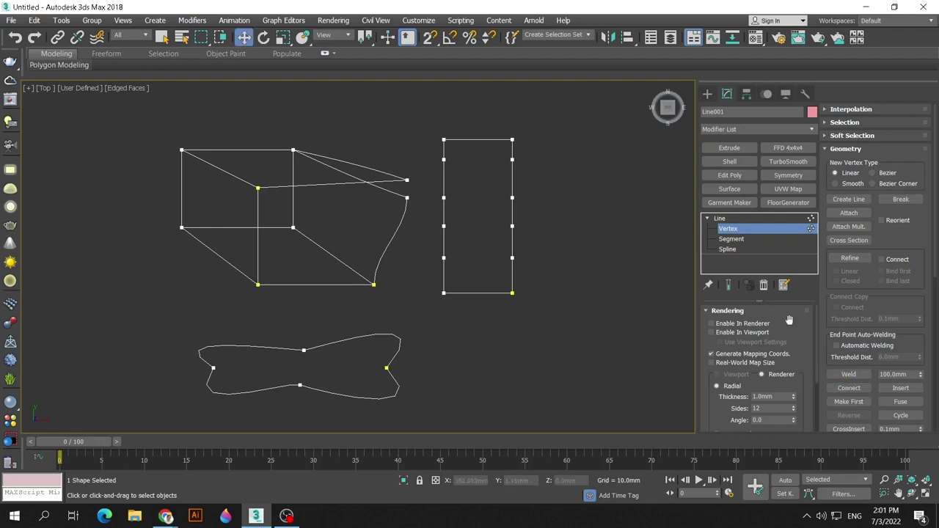
# - With Insert, start from the rectangle's bottom edge and zigzag new vertices inside it
pyautogui.click(901, 389)
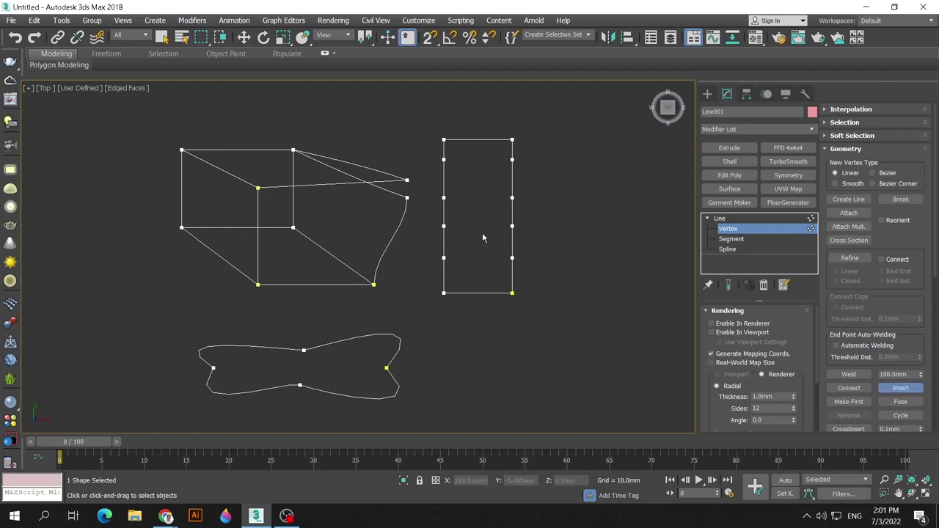
pyautogui.click(478, 293)
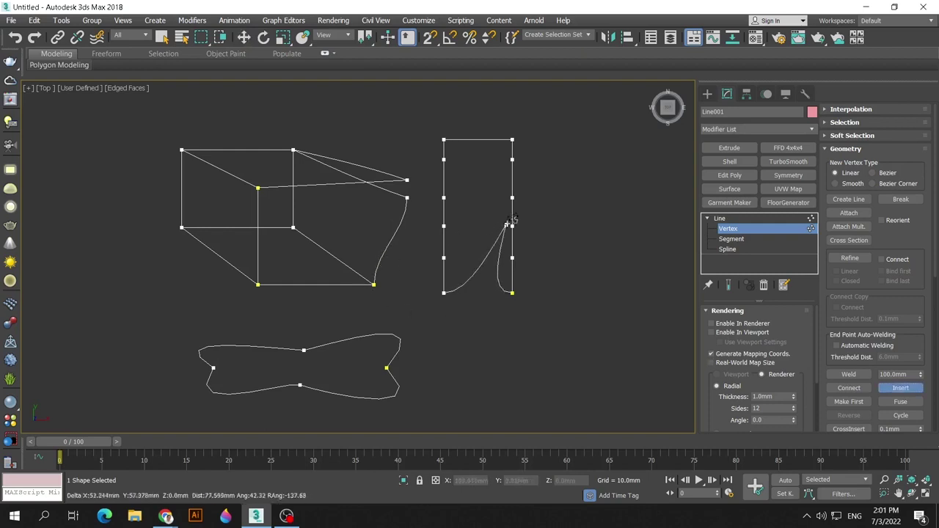
pyautogui.click(480, 214)
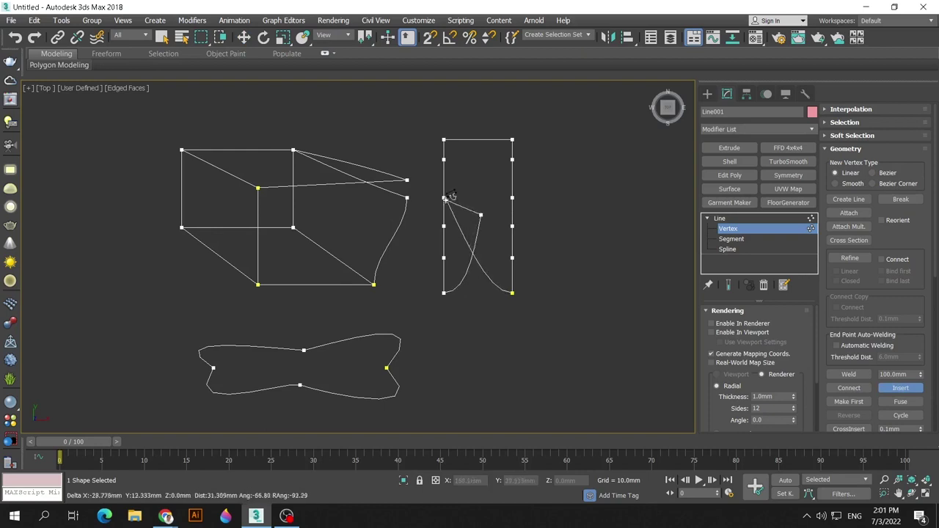
pyautogui.click(498, 171)
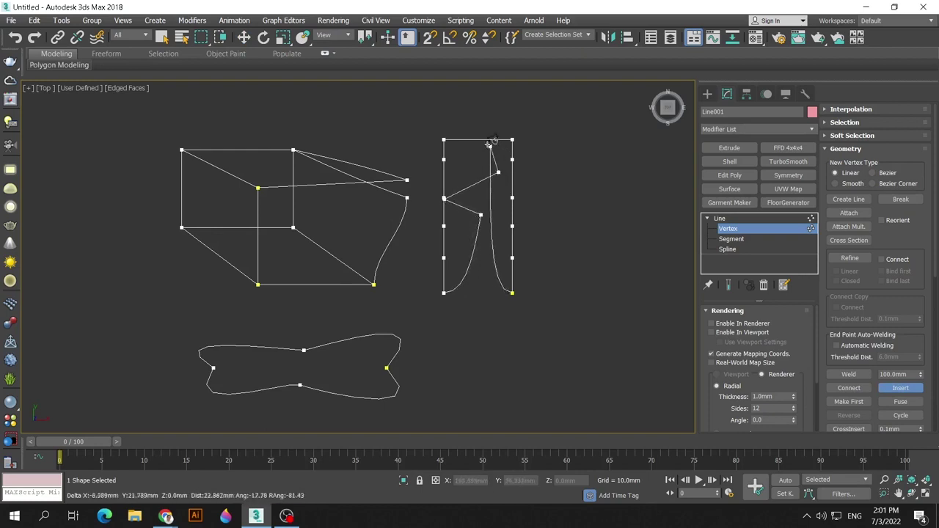
pyautogui.click(485, 141)
pyautogui.click(453, 156)
# - Continue inserting vertices out to the right and around a large lower loop, then finish
pyautogui.click(487, 194)
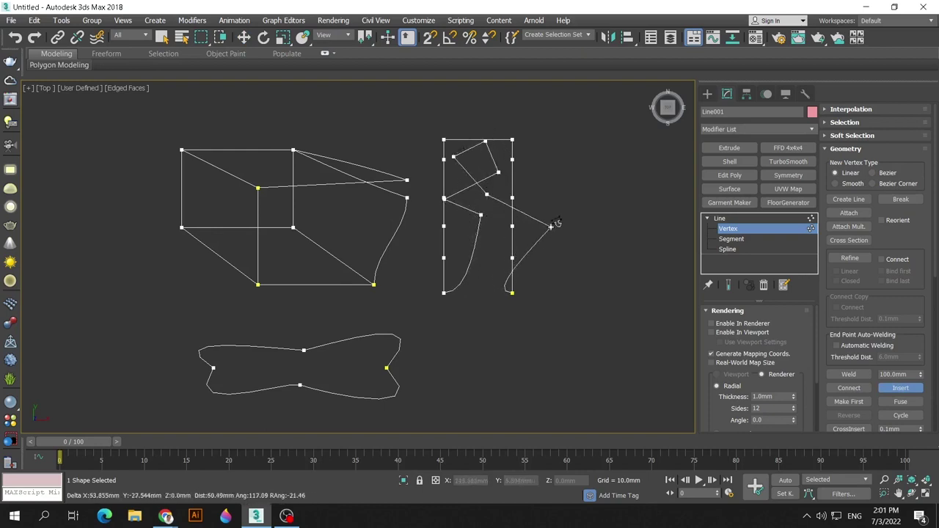
pyautogui.click(551, 228)
pyautogui.click(599, 295)
pyautogui.click(473, 387)
pyautogui.click(436, 350)
pyautogui.click(412, 318)
pyautogui.click(418, 284)
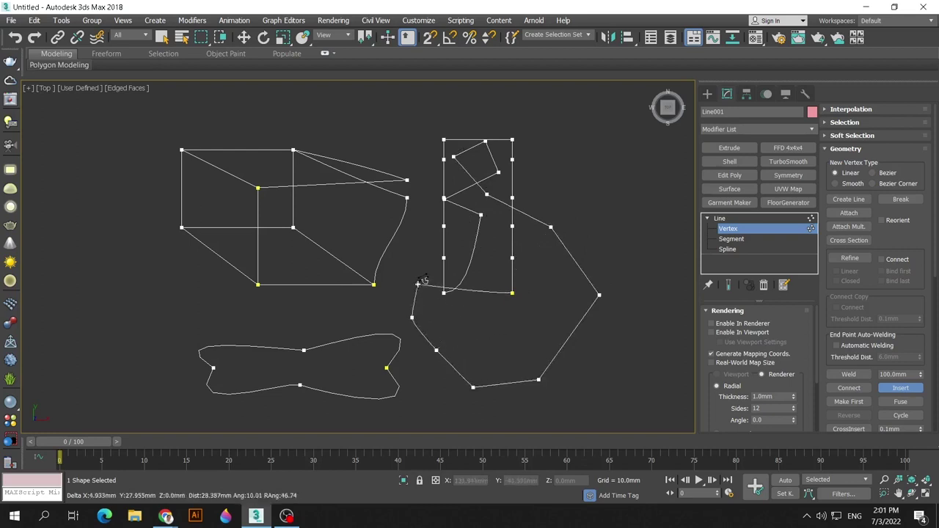
pyautogui.click(426, 253)
pyautogui.click(483, 251)
pyautogui.rightClick(492, 222)
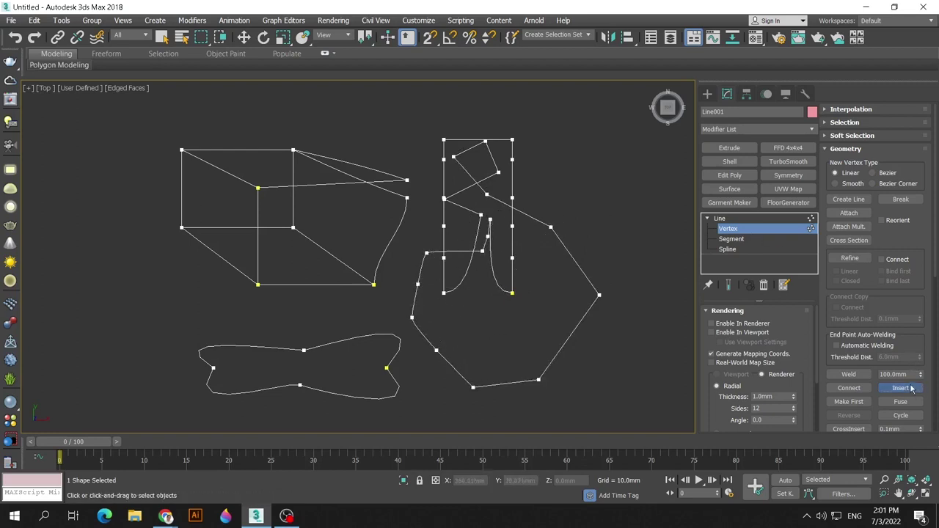
# - Switch to Move, bring the bone-shaped spline into view, and window-select all its vertices
pyautogui.press('w')
pyautogui.moveTo(614, 303)
pyautogui.mouseDown(button='middle')
pyautogui.moveTo(605, 284)
pyautogui.moveTo(606, 315)
pyautogui.mouseUp(button='middle')
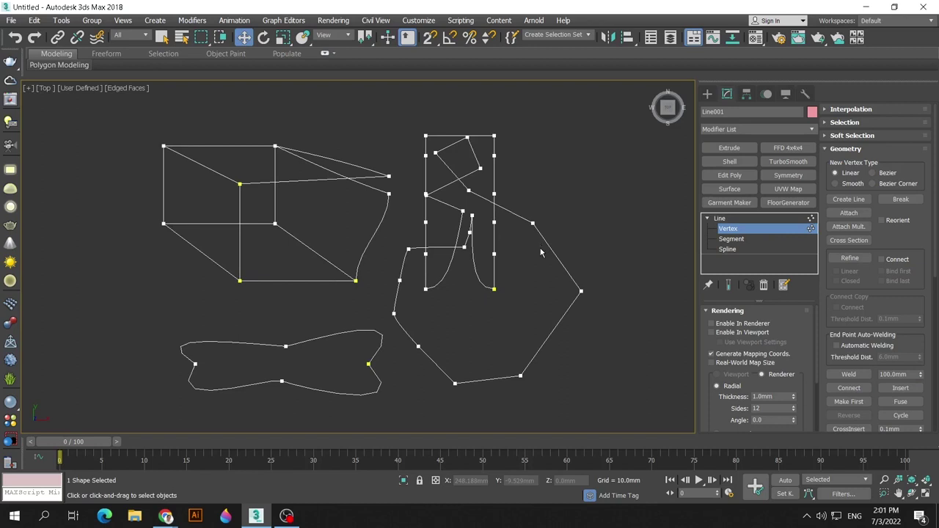
pyautogui.moveTo(583, 292); pyautogui.dragTo(555, 282, button='middle')
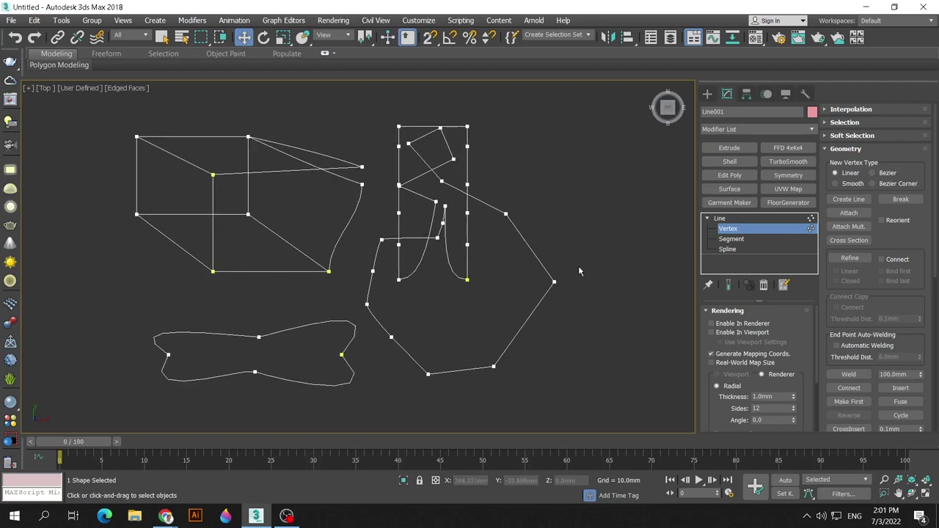
pyautogui.click(849, 212)
pyautogui.moveTo(217, 273); pyautogui.dragTo(234, 218, button='middle')
pyautogui.moveTo(145, 264); pyautogui.dragTo(386, 364)
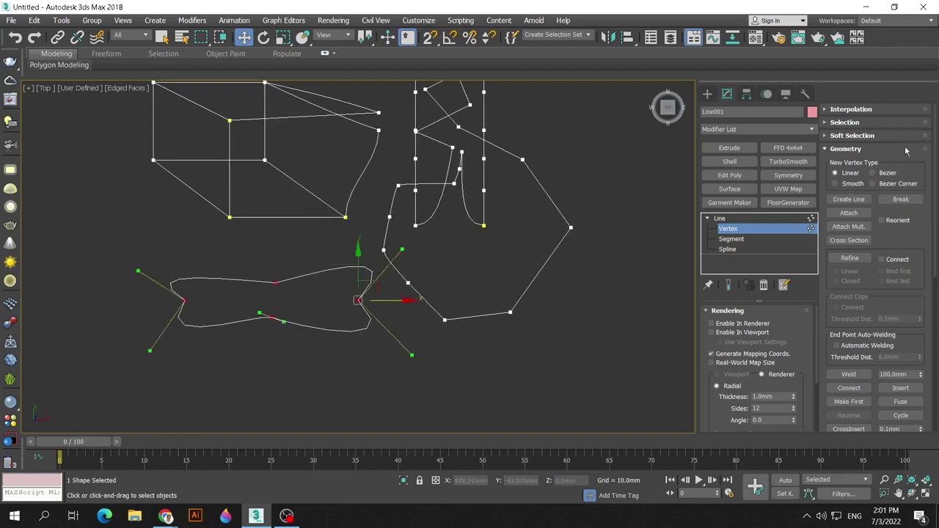
# - Collapse the Rendering rollout, expand Selection, and check Show Vertex Numbers
pyautogui.scroll(-3, 798, 336)
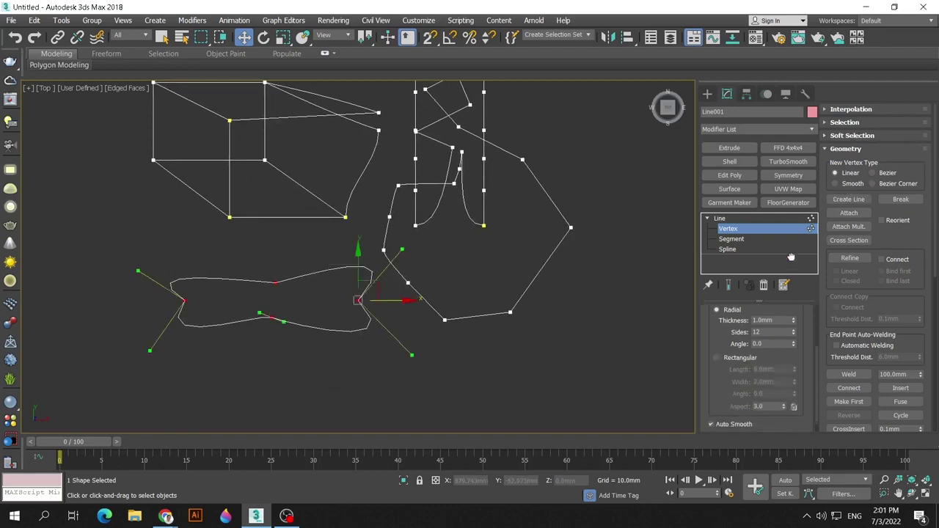
pyautogui.scroll(3, 781, 313)
pyautogui.click(705, 313)
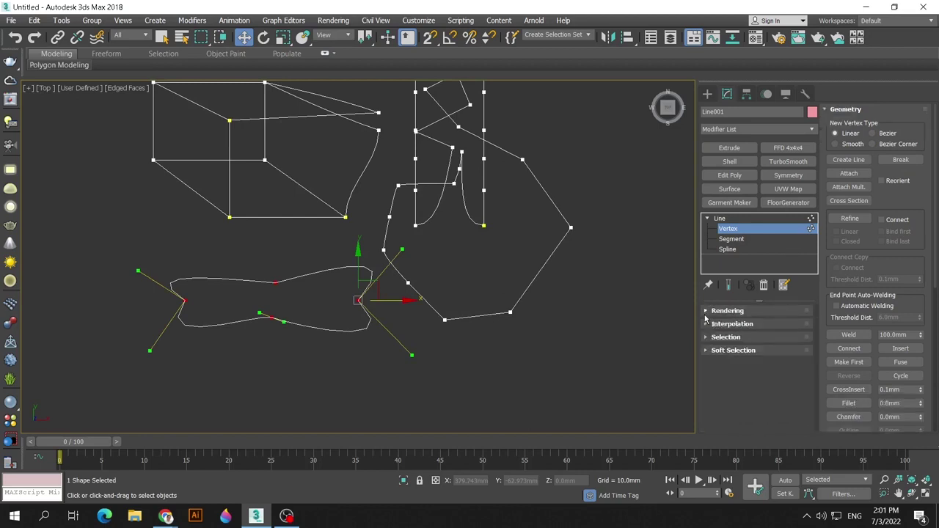
pyautogui.scroll(-1, 921, 234)
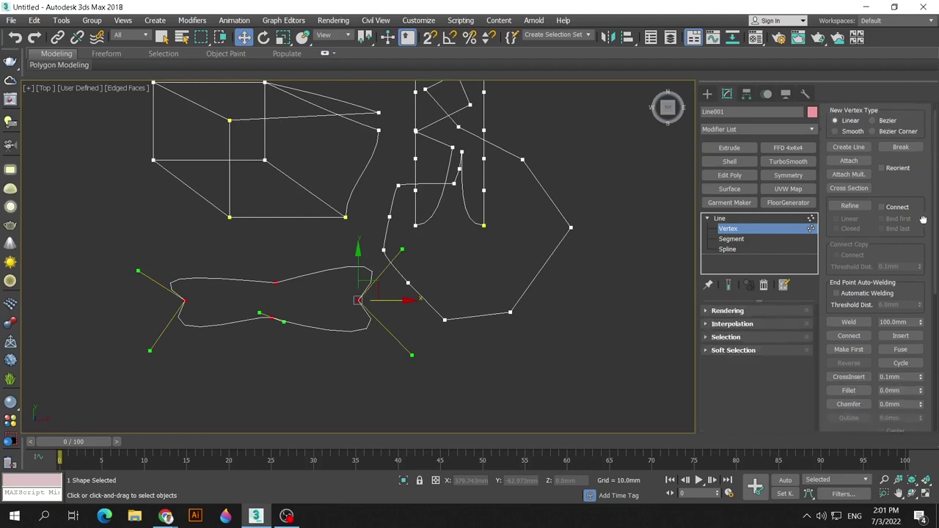
pyautogui.scroll(1, 912, 307)
pyautogui.scroll(-1, 912, 307)
pyautogui.scroll(1, 913, 307)
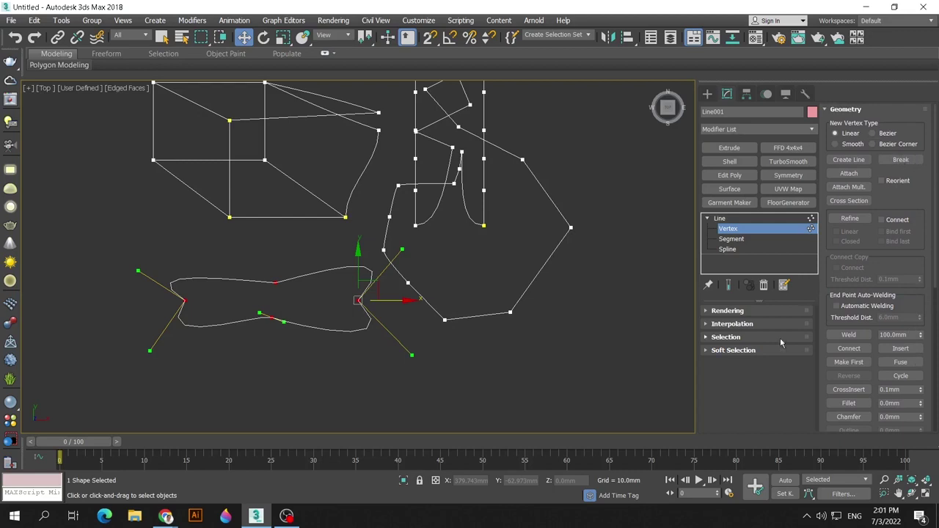
pyautogui.click(705, 339)
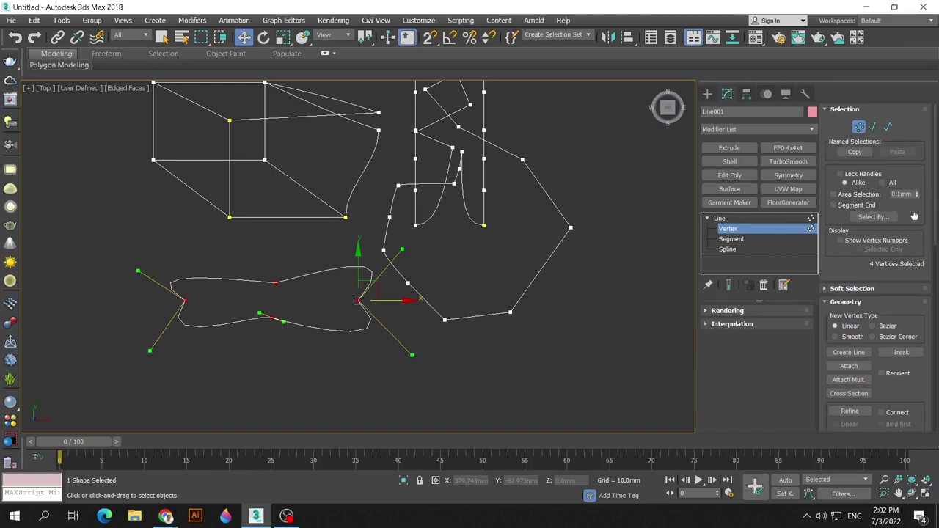
pyautogui.scroll(-1, 913, 212)
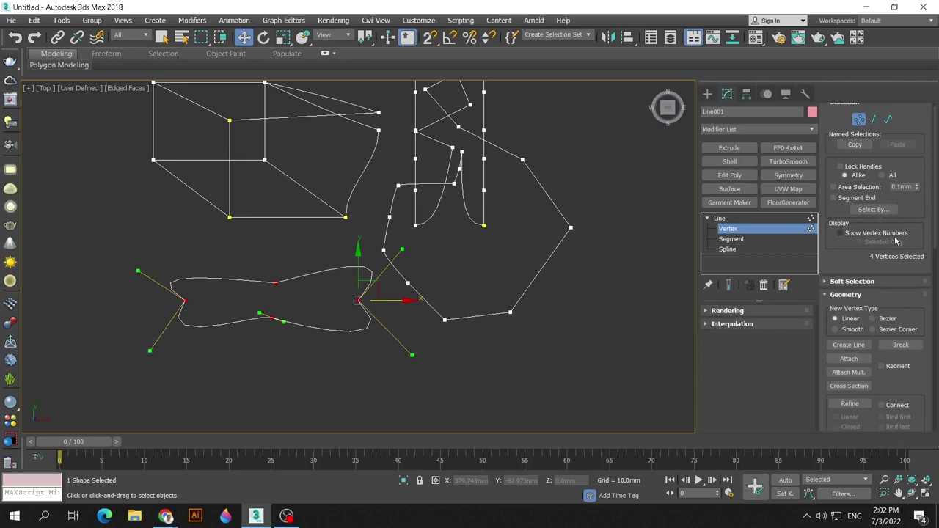
pyautogui.click(841, 233)
pyautogui.scroll(4, 308, 285)
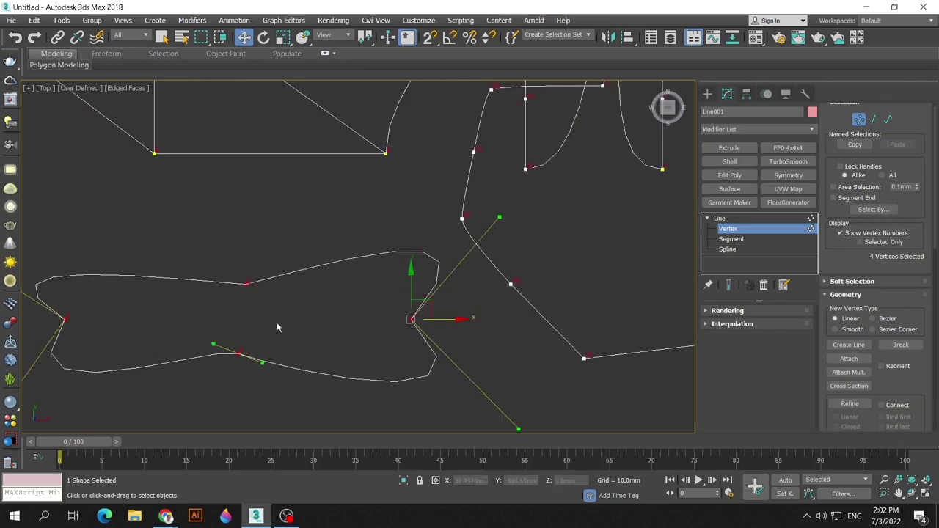
# - Select the lower spline's bottom middle vertex and apply Make First to it
pyautogui.moveTo(277, 327); pyautogui.dragTo(377, 310, button='middle')
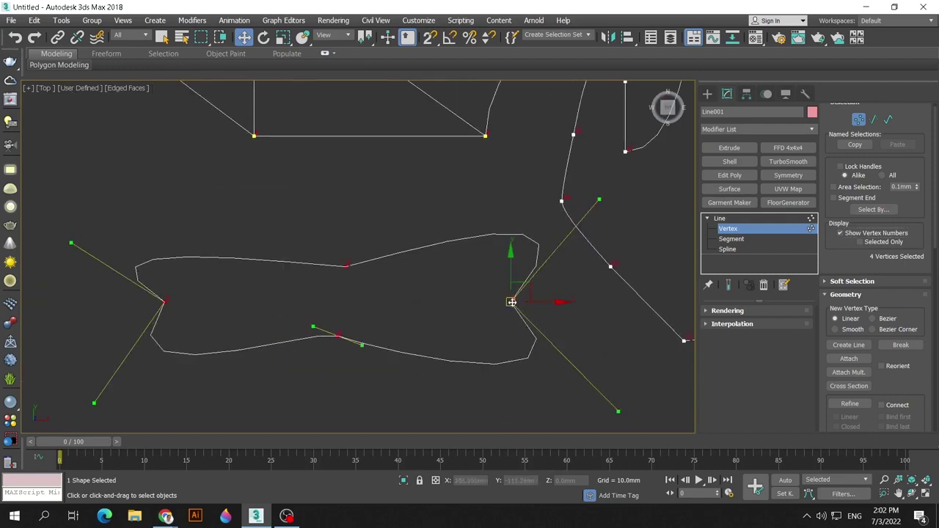
pyautogui.click(333, 346)
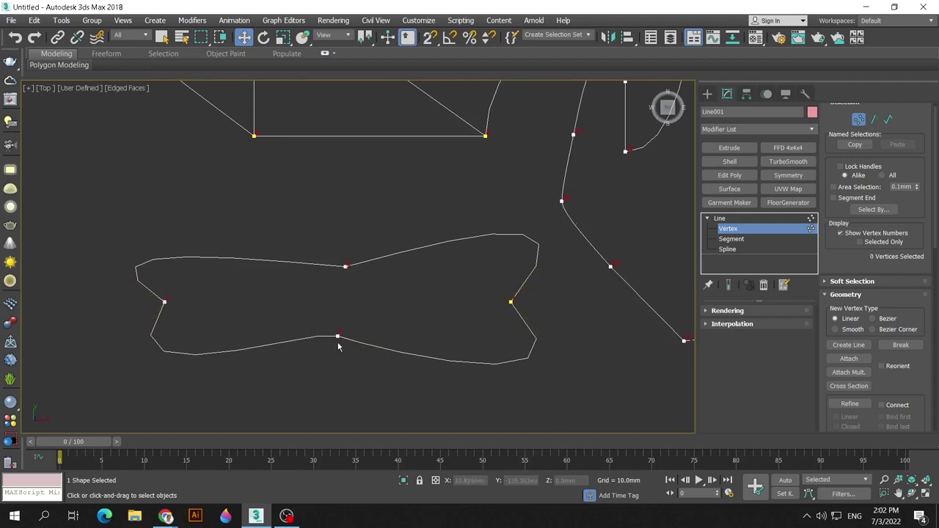
pyautogui.moveTo(316, 311); pyautogui.dragTo(362, 365)
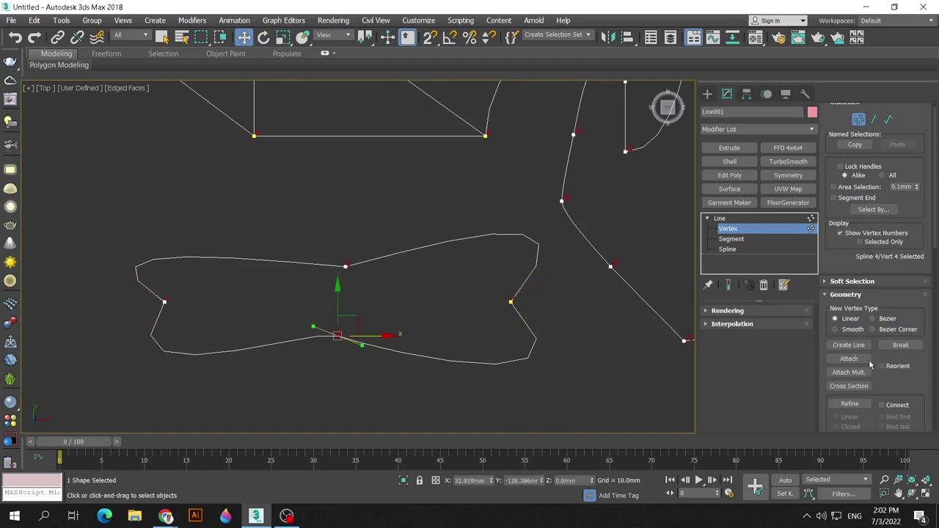
pyautogui.scroll(-3, 897, 383)
pyautogui.scroll(-3, 897, 383)
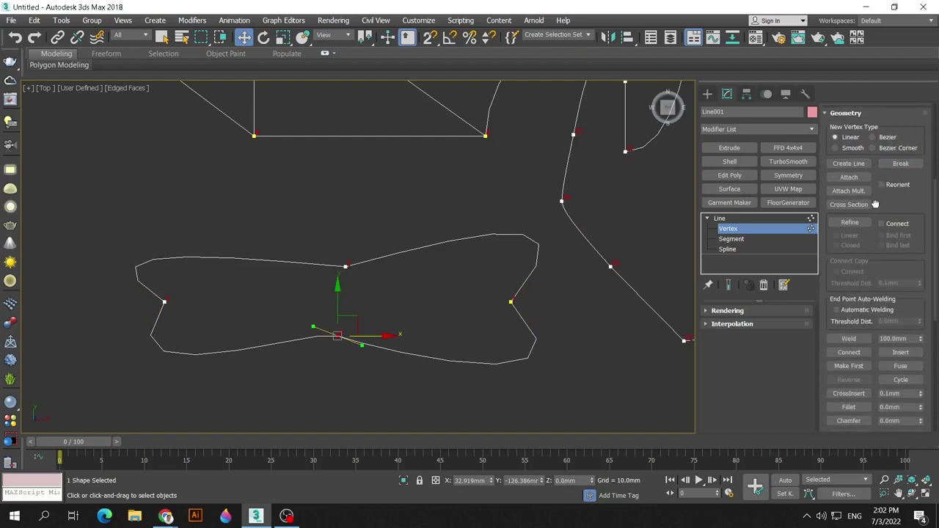
pyautogui.click(849, 366)
pyautogui.click(373, 390)
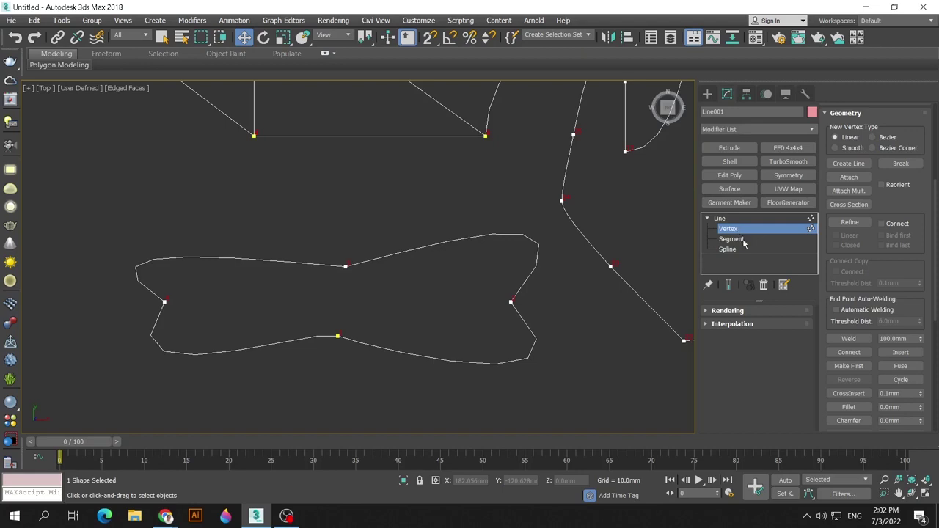
# - Fuse the lower spline's left, bottom and right vertices, then undo that fuse
pyautogui.click(163, 301)
pyautogui.keyDown('ctrl'); pyautogui.moveTo(296, 224); pyautogui.dragTo(382, 384); pyautogui.keyUp('ctrl')
pyautogui.keyDown('ctrl'); pyautogui.click(512, 301); pyautogui.keyUp('ctrl')
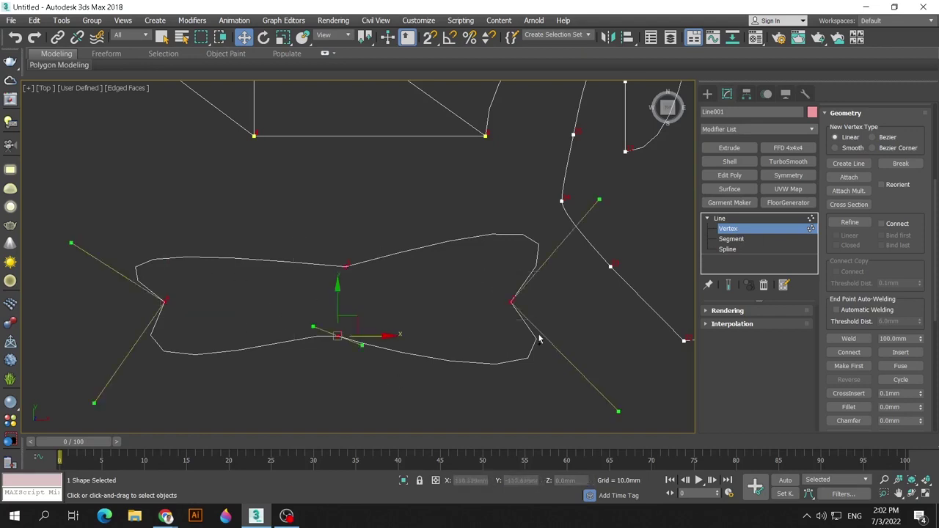
pyautogui.click(511, 301)
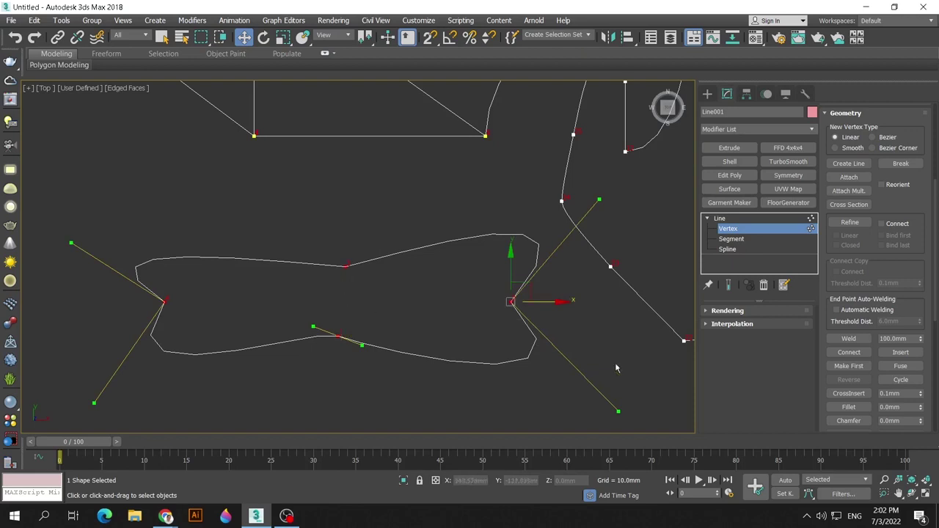
pyautogui.click(905, 369)
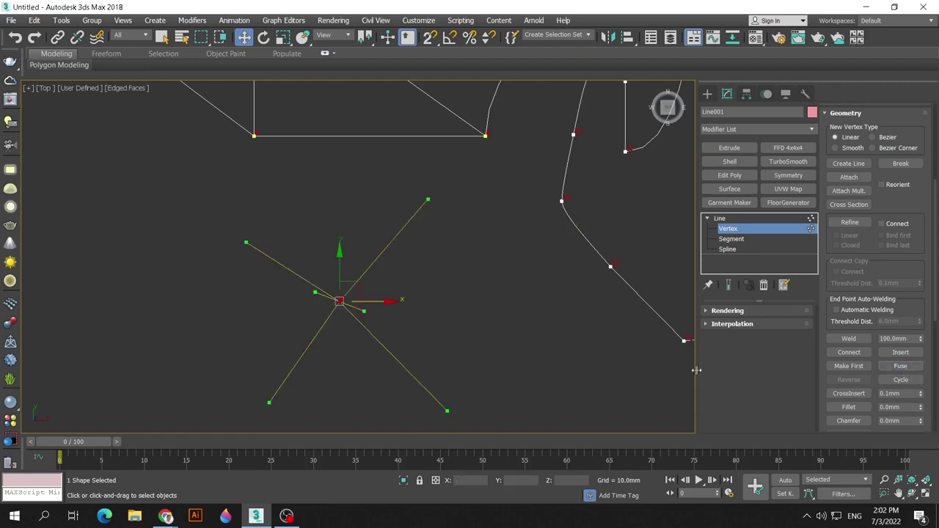
pyautogui.scroll(3, 360, 308)
pyautogui.scroll(3, 315, 292)
pyautogui.scroll(2, 350, 280)
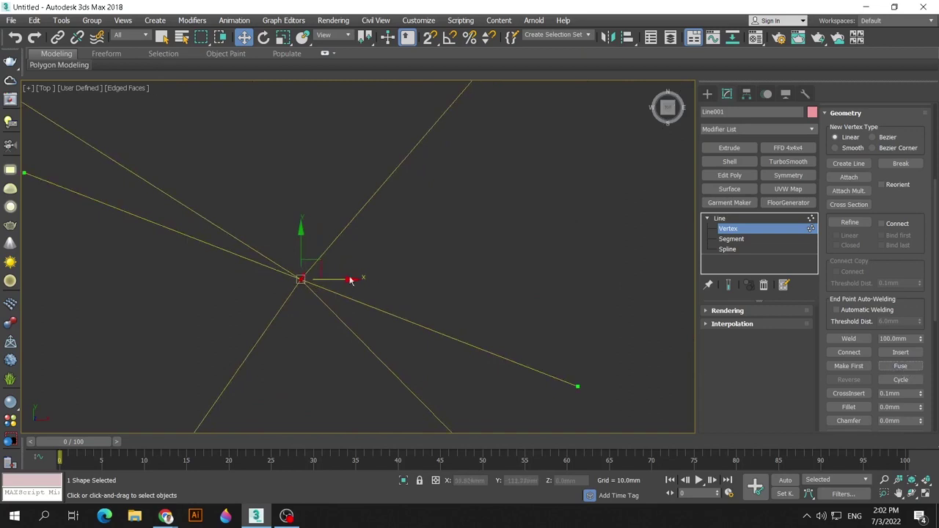
pyautogui.click(15, 37)
# - Fuse the top and bottom middle vertices into one shared centre point
pyautogui.scroll(-5, 367, 272)
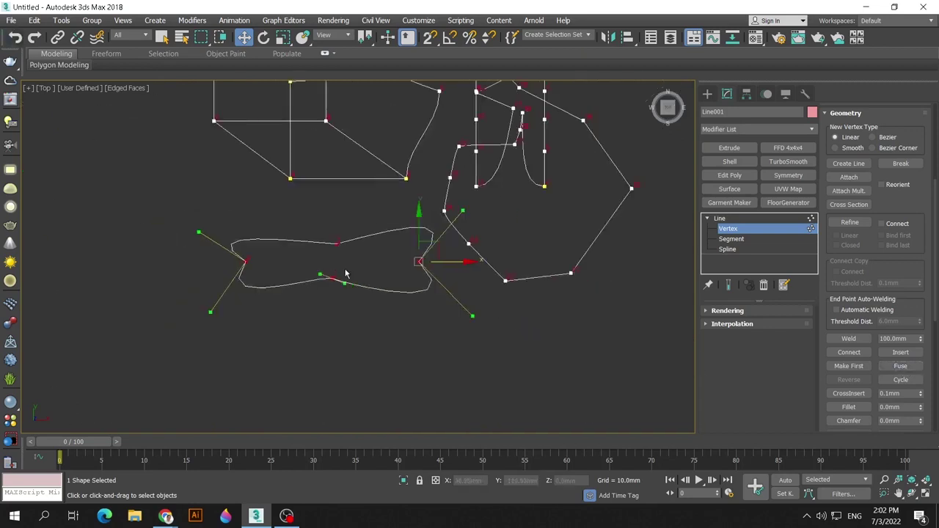
pyautogui.scroll(3, 382, 311)
pyautogui.scroll(1, 330, 209)
pyautogui.moveTo(243, 148); pyautogui.dragTo(314, 259)
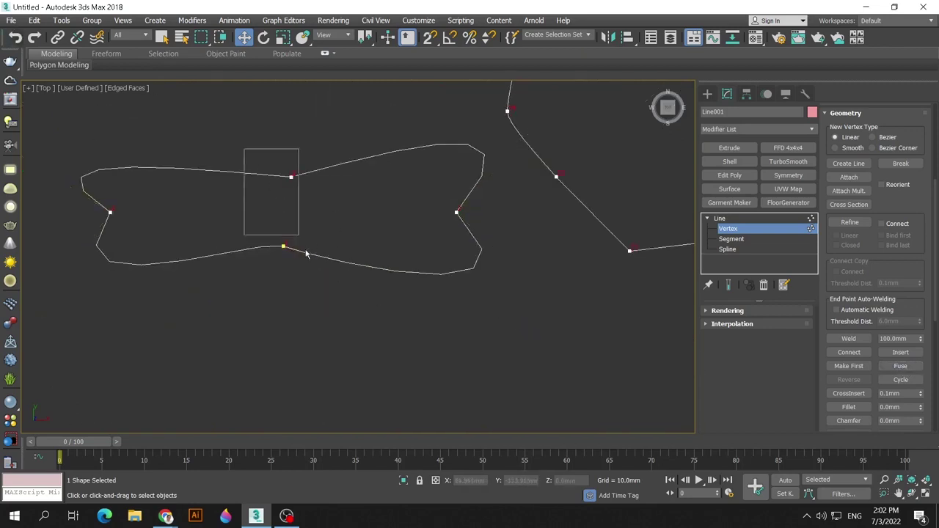
pyautogui.click(909, 366)
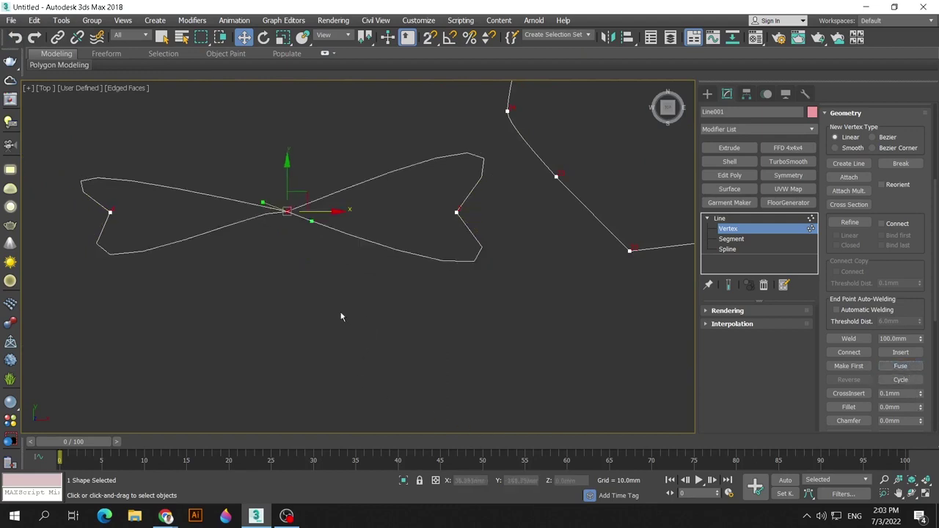
pyautogui.click(299, 234)
pyautogui.click(287, 212)
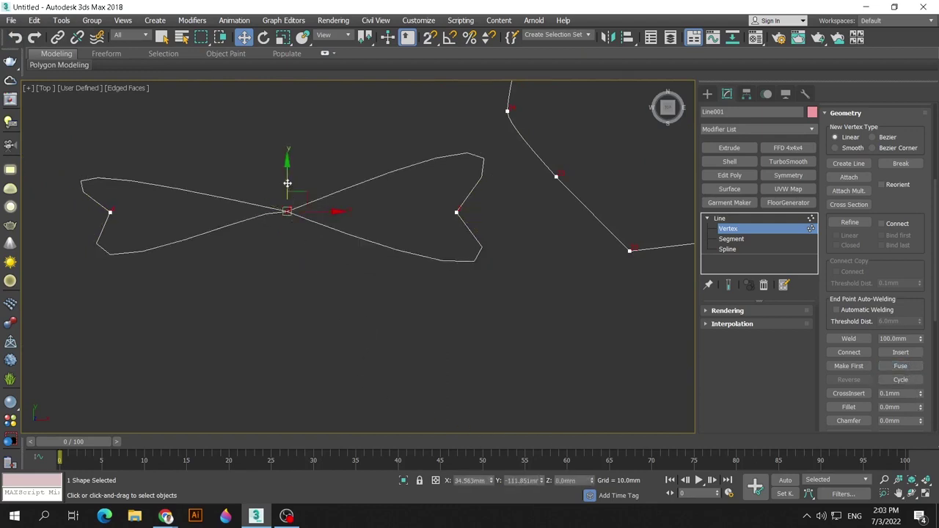
pyautogui.moveTo(286, 209); pyautogui.dragTo(287, 175)
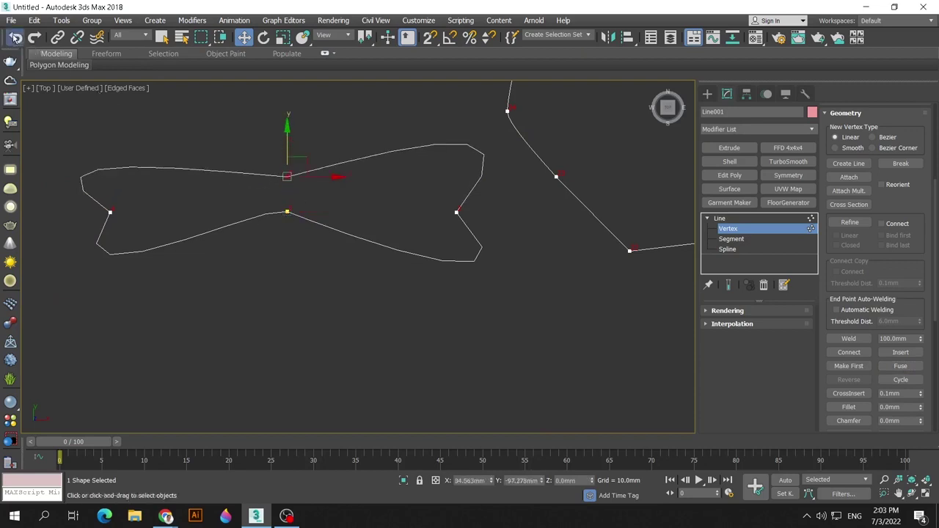
pyautogui.click(15, 36)
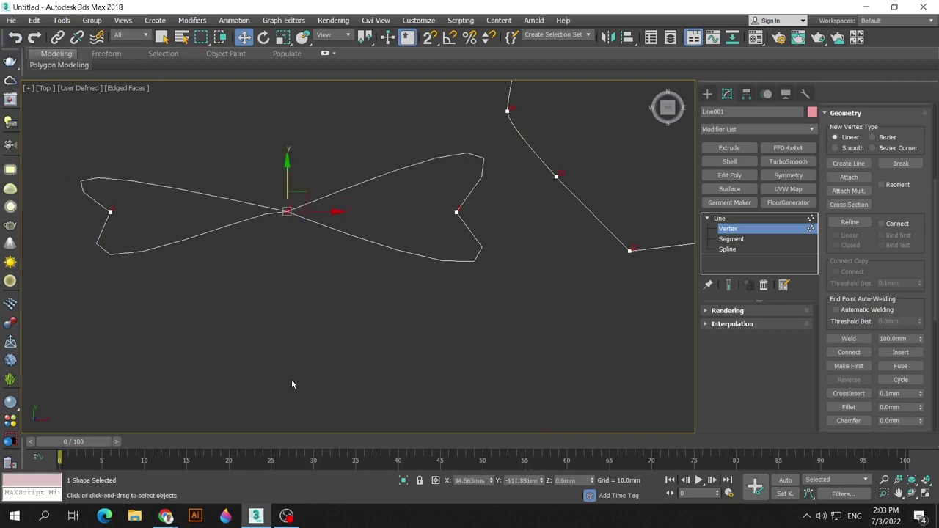
pyautogui.click(396, 378)
pyautogui.moveTo(256, 171); pyautogui.dragTo(314, 270)
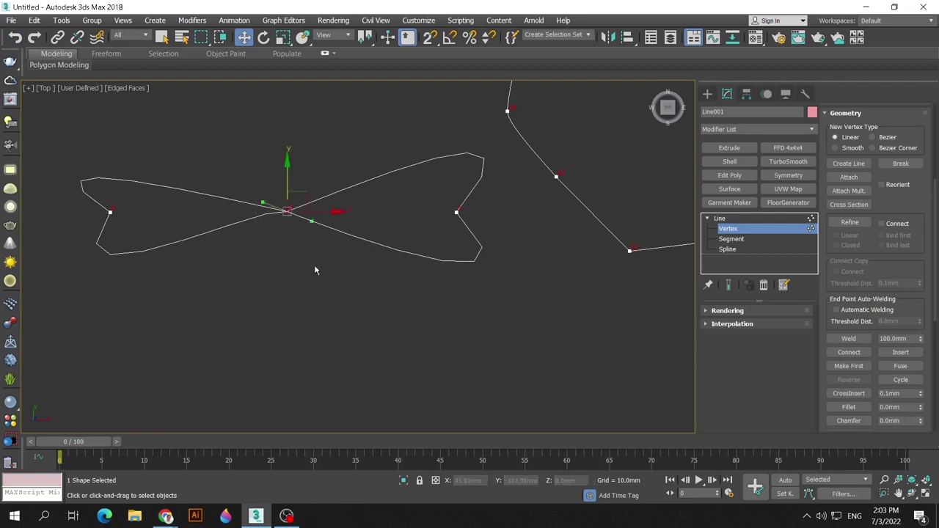
pyautogui.click(849, 339)
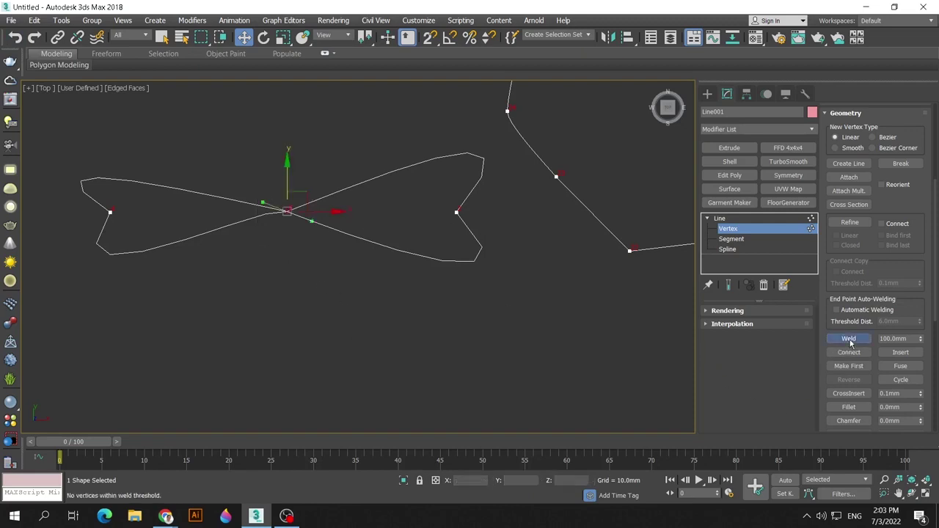
pyautogui.moveTo(286, 184)
pyautogui.mouseDown()
pyautogui.moveTo(293, 189)
pyautogui.moveTo(286, 207)
pyautogui.mouseUp()
pyautogui.click(280, 193)
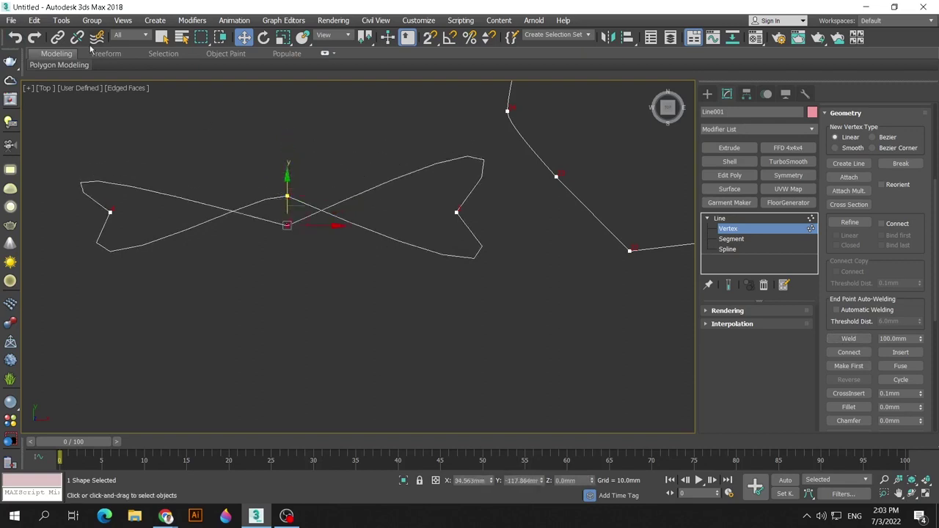
pyautogui.click(14, 39)
pyautogui.click(528, 198)
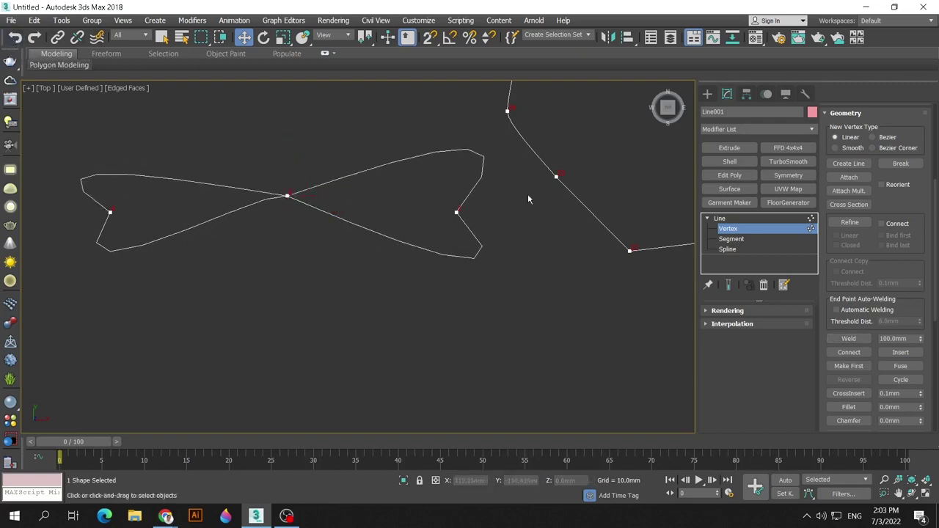
pyautogui.moveTo(560, 328); pyautogui.dragTo(530, 370, button='middle')
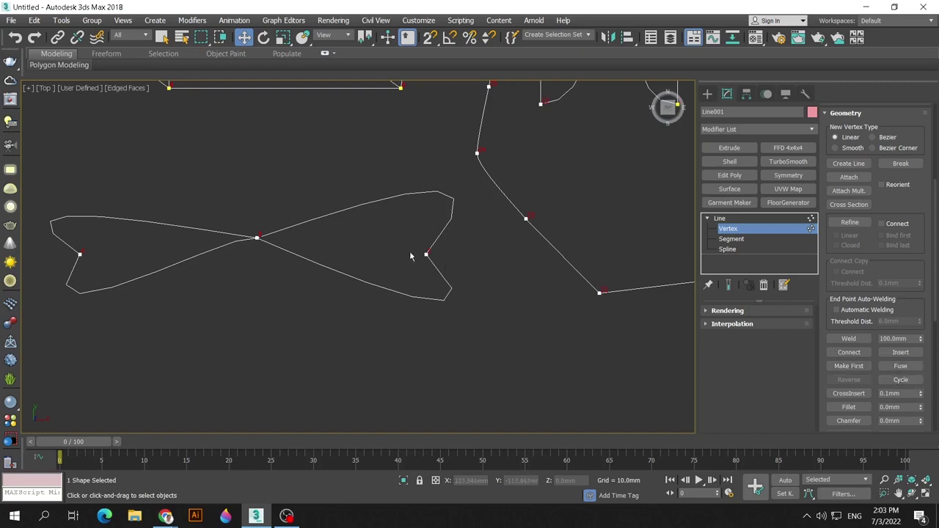
pyautogui.moveTo(436, 264); pyautogui.dragTo(438, 267)
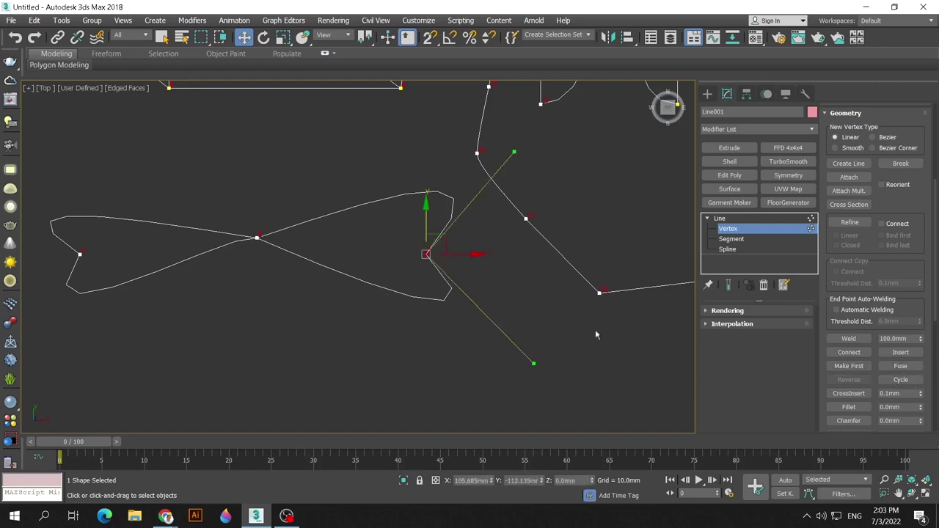
pyautogui.click(904, 380)
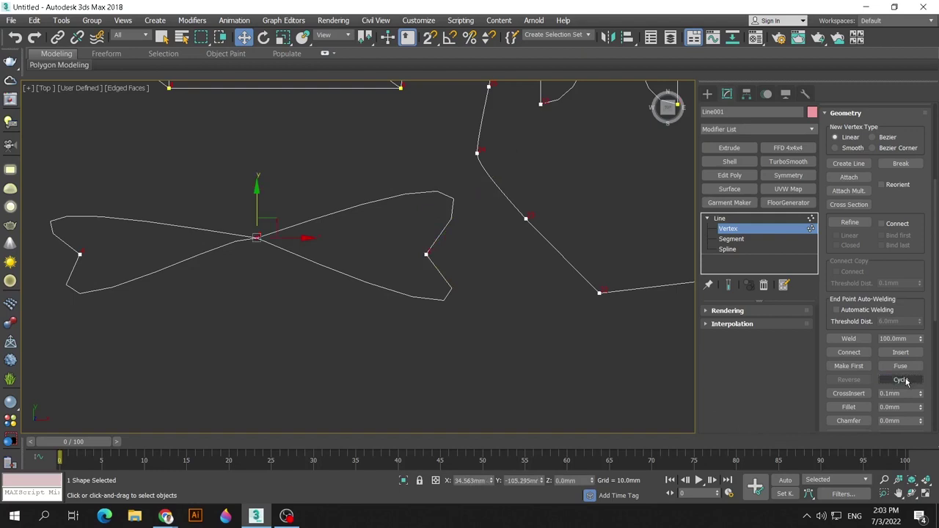
pyautogui.click(905, 380)
pyautogui.click(905, 381)
pyautogui.click(907, 380)
pyautogui.click(464, 361)
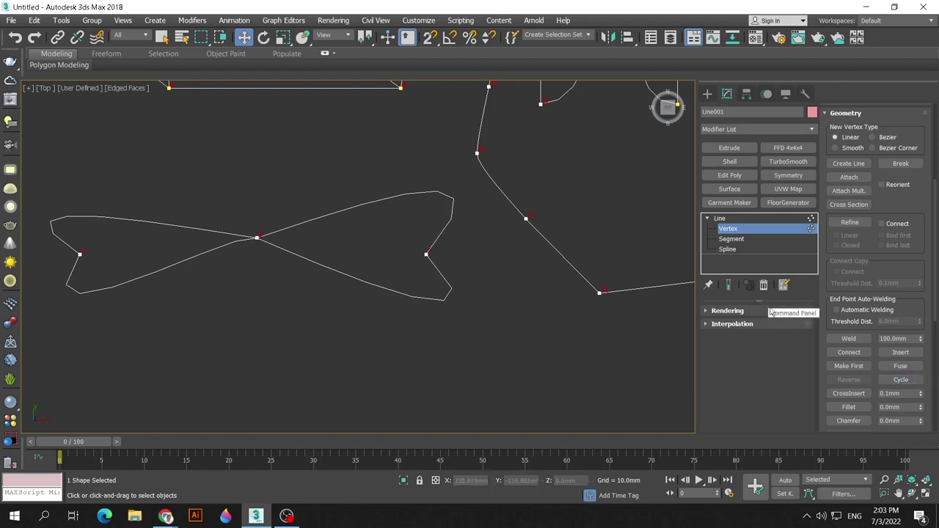
# - Turn off CrossInsert and drag the inner vertical line's middle vertex up and left into a curve
pyautogui.scroll(-5, 425, 312)
pyautogui.scroll(2, 416, 171)
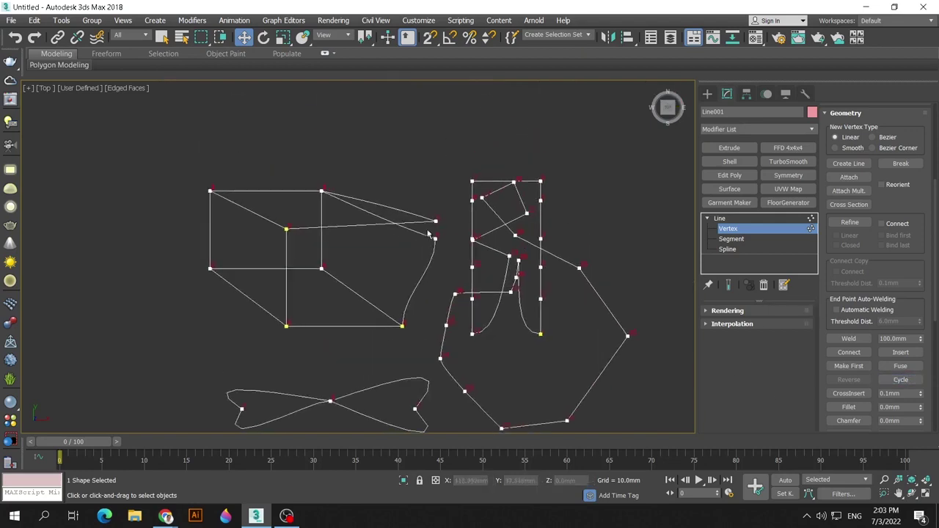
pyautogui.scroll(3, 396, 235)
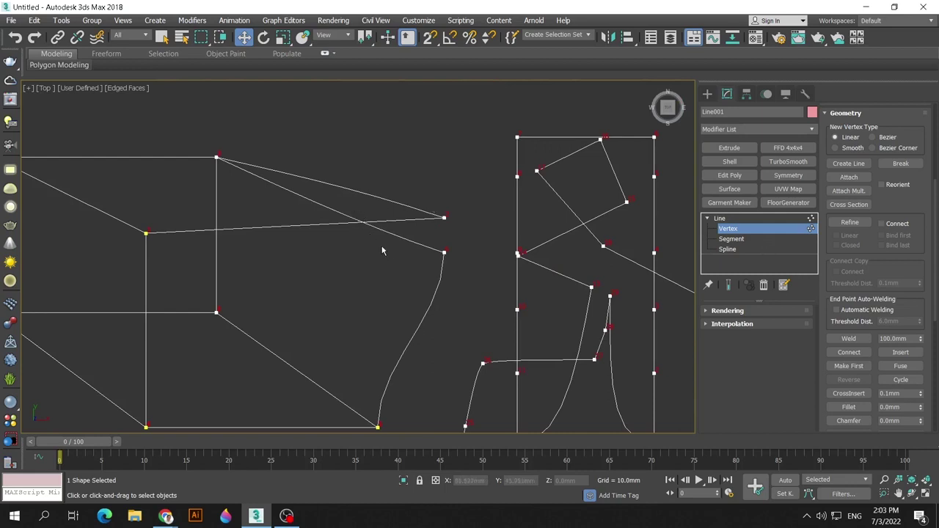
pyautogui.click(849, 394)
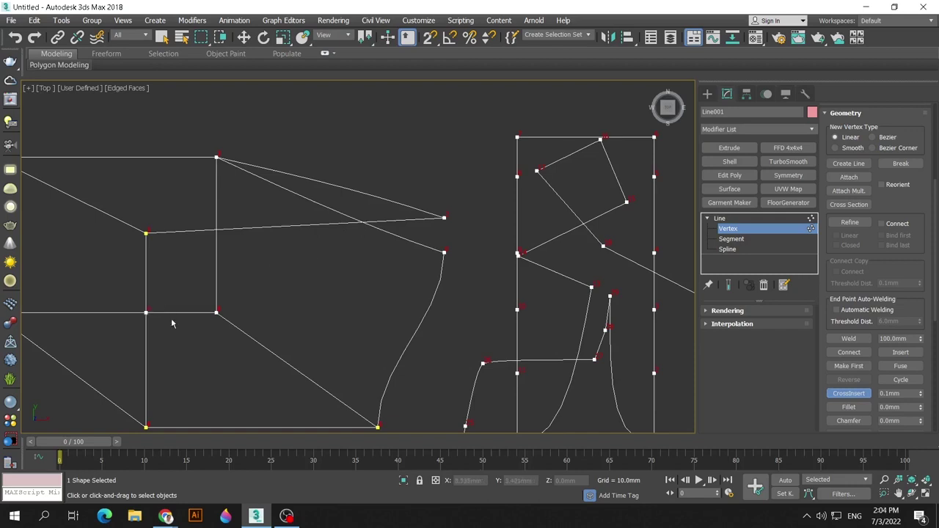
pyautogui.moveTo(174, 320); pyautogui.dragTo(278, 272, button='middle')
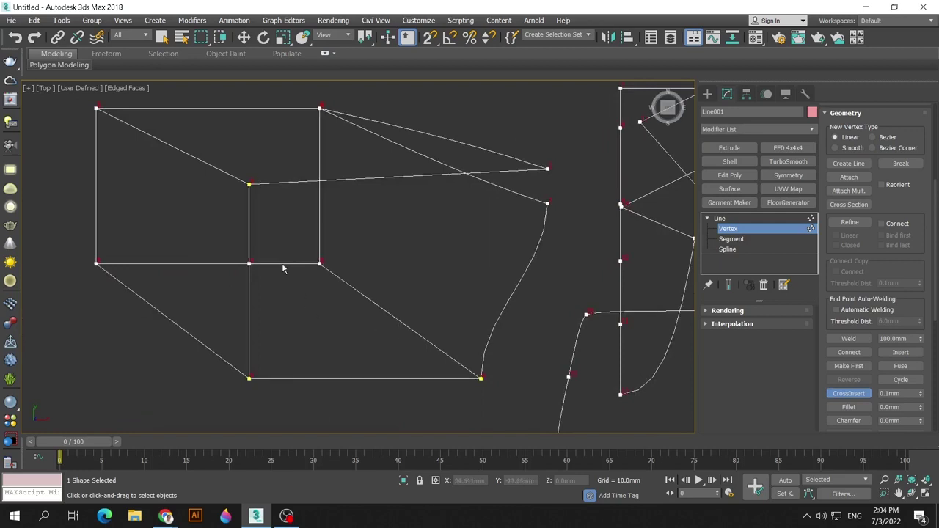
pyautogui.press('w')
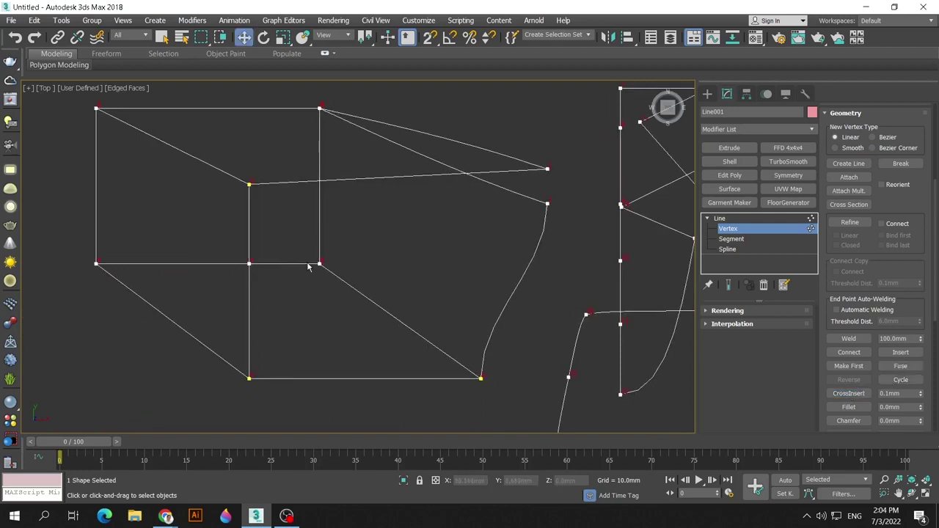
pyautogui.moveTo(220, 248); pyautogui.dragTo(301, 292)
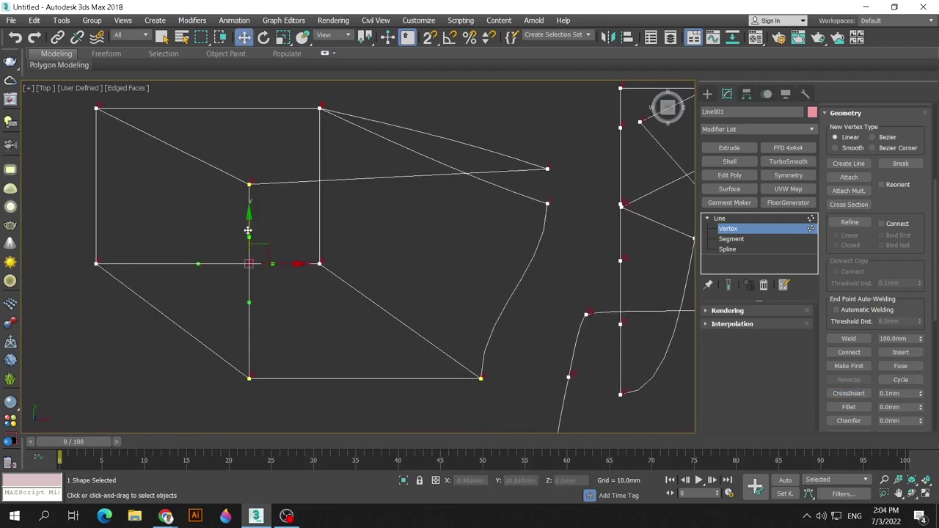
pyautogui.moveTo(249, 232); pyautogui.dragTo(212, 223)
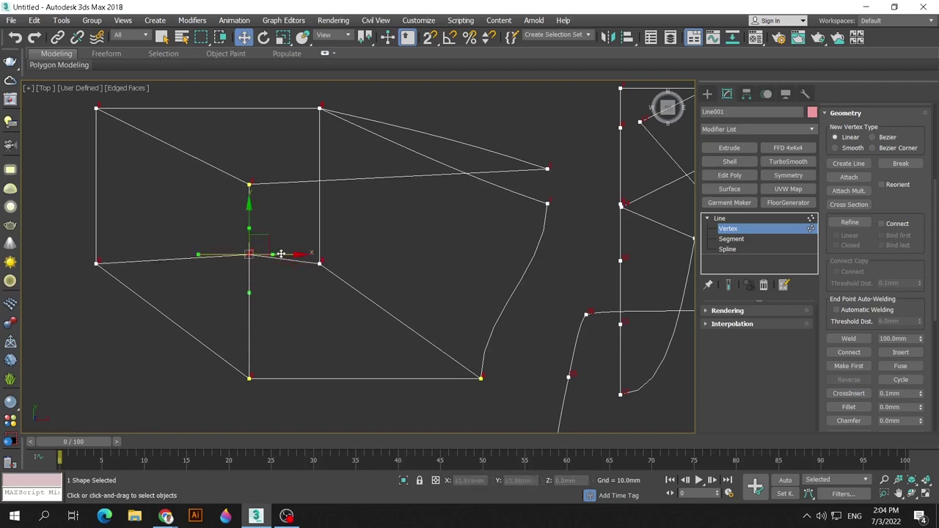
pyautogui.moveTo(248, 255); pyautogui.dragTo(247, 238)
pyautogui.click(287, 317)
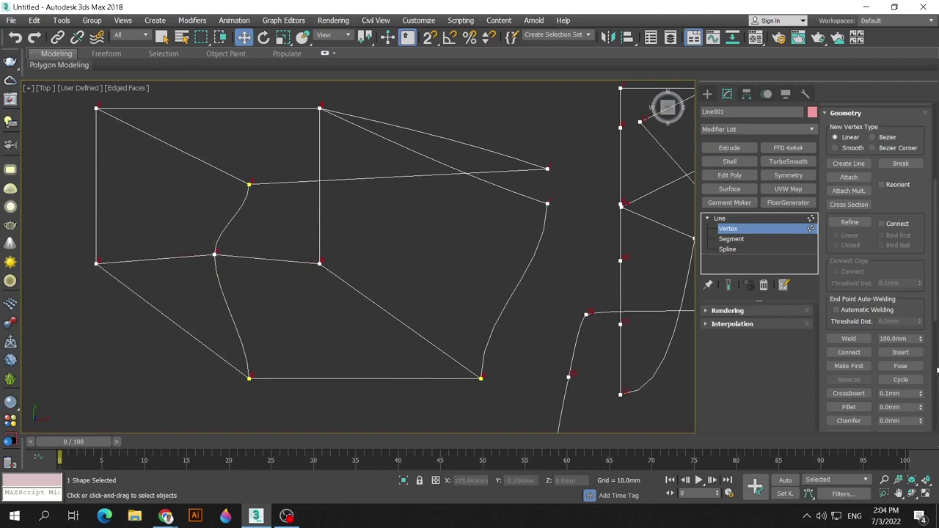
pyautogui.moveTo(430, 303); pyautogui.dragTo(299, 339, button='middle')
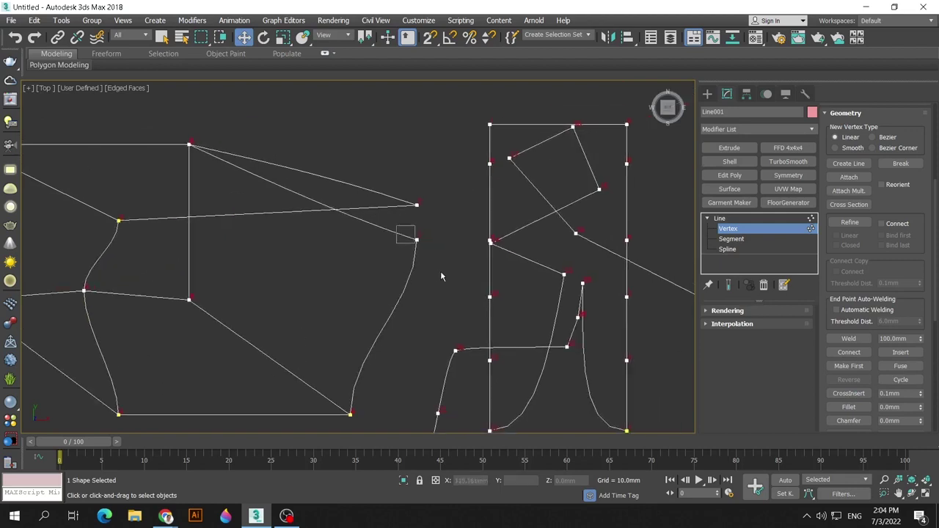
# - Fillet the left shape's right corner vertex into a rounded curve
pyautogui.click(416, 240)
pyautogui.click(849, 408)
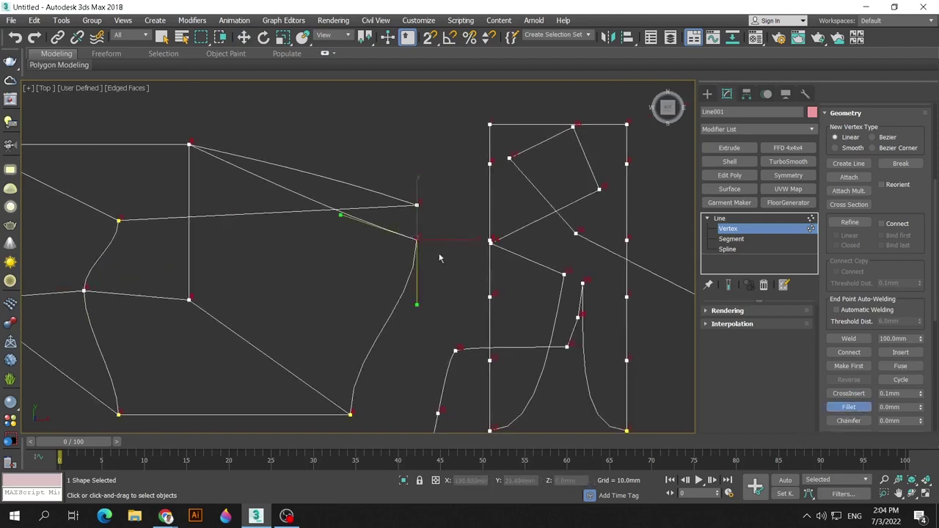
pyautogui.moveTo(416, 238); pyautogui.dragTo(433, 202)
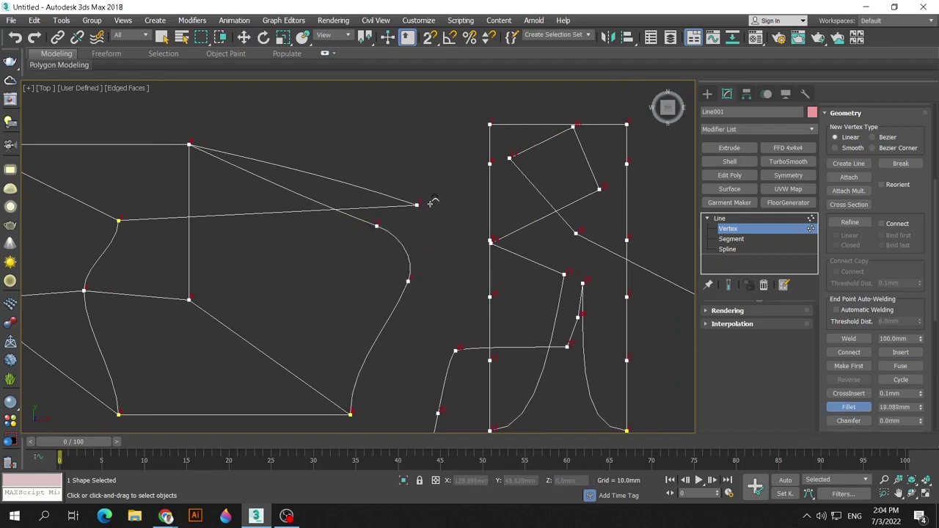
# - Chamfer the corner vertex above it into a cut edge with two vertices
pyautogui.click(857, 421)
pyautogui.click(417, 205)
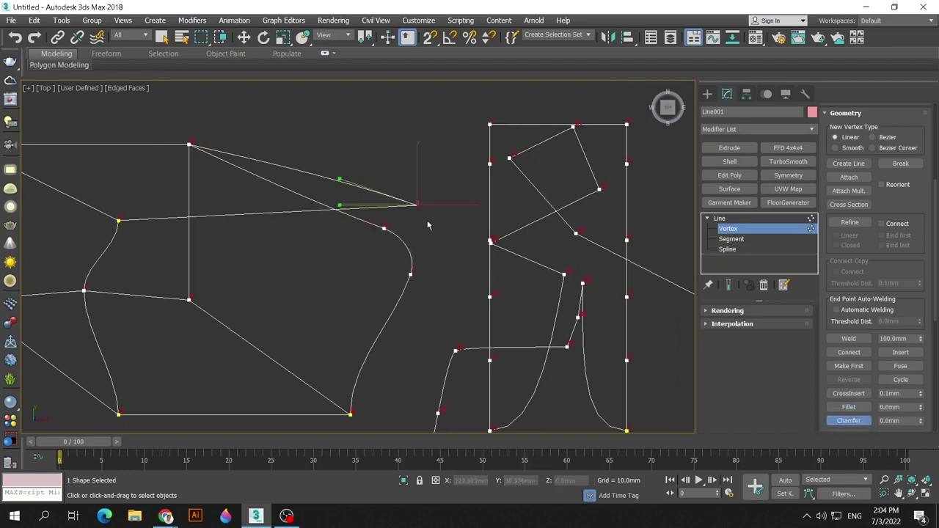
pyautogui.moveTo(420, 205); pyautogui.dragTo(429, 139)
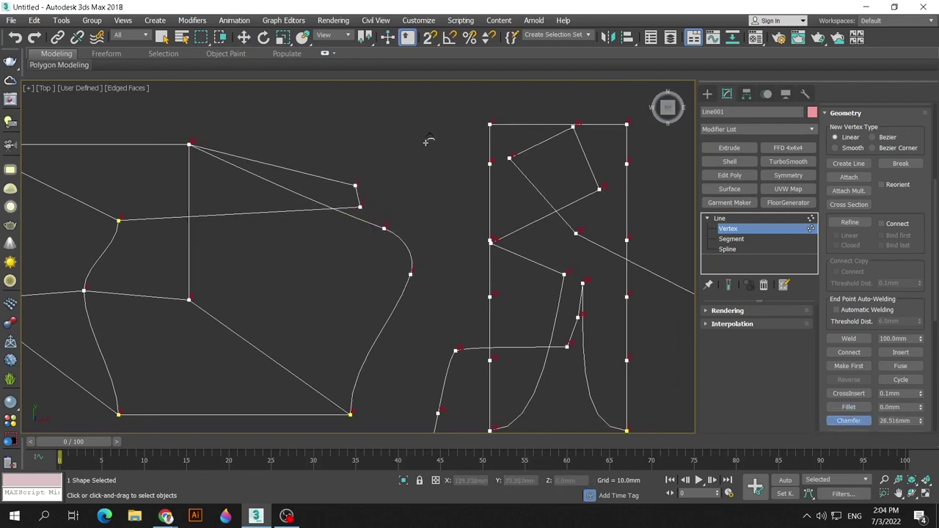
pyautogui.moveTo(501, 217)
pyautogui.mouseDown(button='middle')
pyautogui.moveTo(514, 213)
pyautogui.moveTo(609, 88)
pyautogui.mouseUp(button='middle')
pyautogui.moveTo(415, 237)
pyautogui.mouseDown()
pyautogui.moveTo(466, 294)
pyautogui.moveTo(461, 242)
pyautogui.mouseUp()
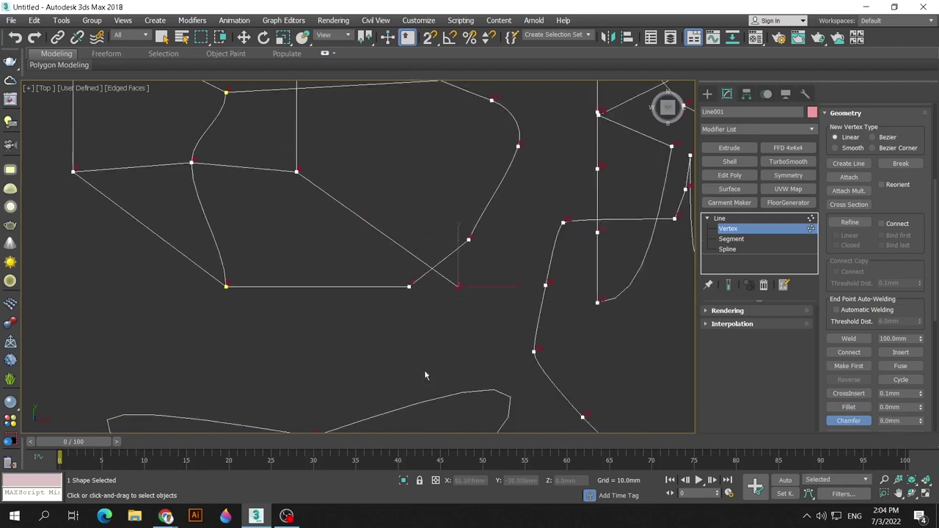
pyautogui.moveTo(464, 334); pyautogui.dragTo(419, 314, button='middle')
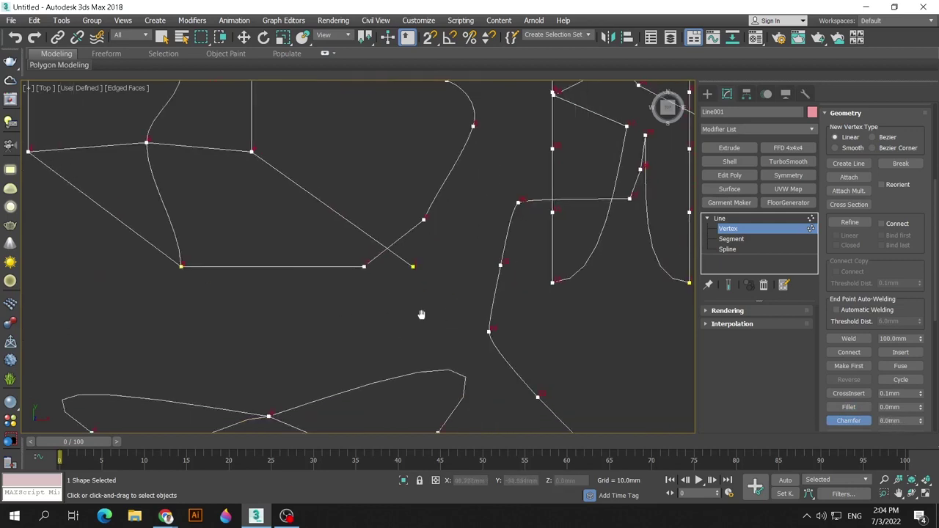
pyautogui.click(849, 421)
pyautogui.moveTo(927, 392); pyautogui.dragTo(935, 176)
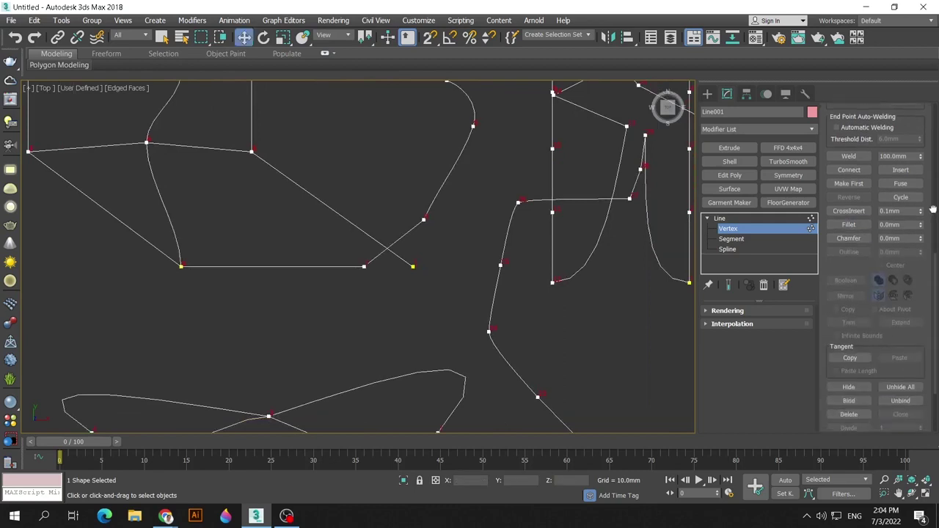
pyautogui.scroll(-2, 935, 191)
pyautogui.scroll(-1, 935, 235)
pyautogui.scroll(-1, 935, 279)
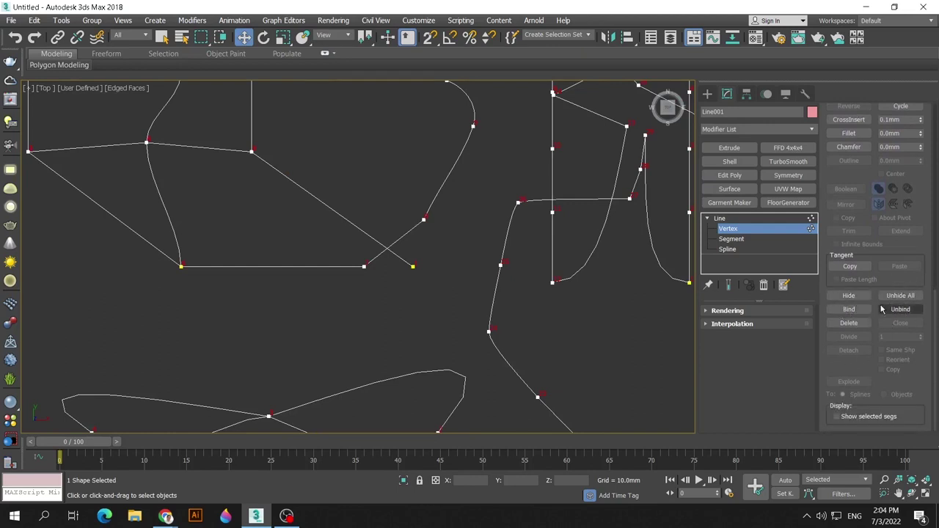
pyautogui.scroll(2, 912, 190)
pyautogui.scroll(2, 912, 190)
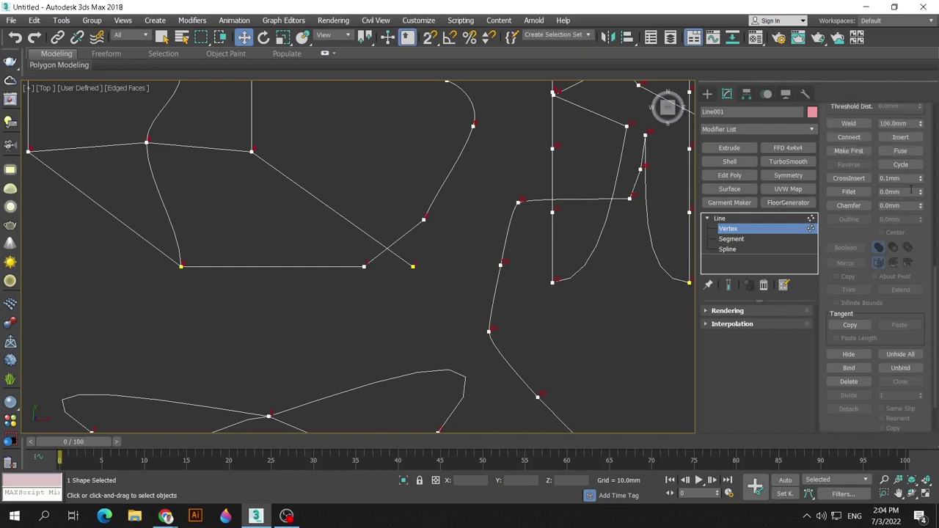
pyautogui.scroll(2, 911, 190)
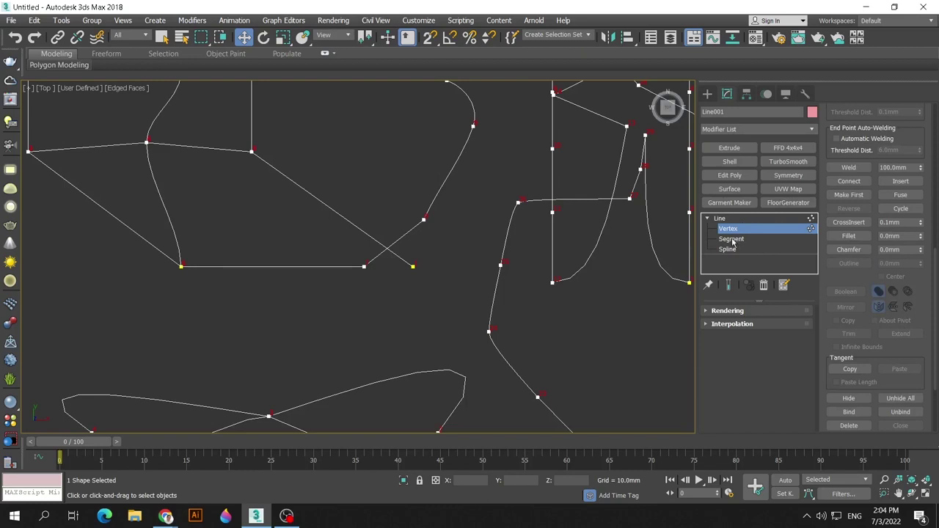
# - Put Line001 into Segment sub-object mode and re-centre the view on all the shapes
pyautogui.click(734, 239)
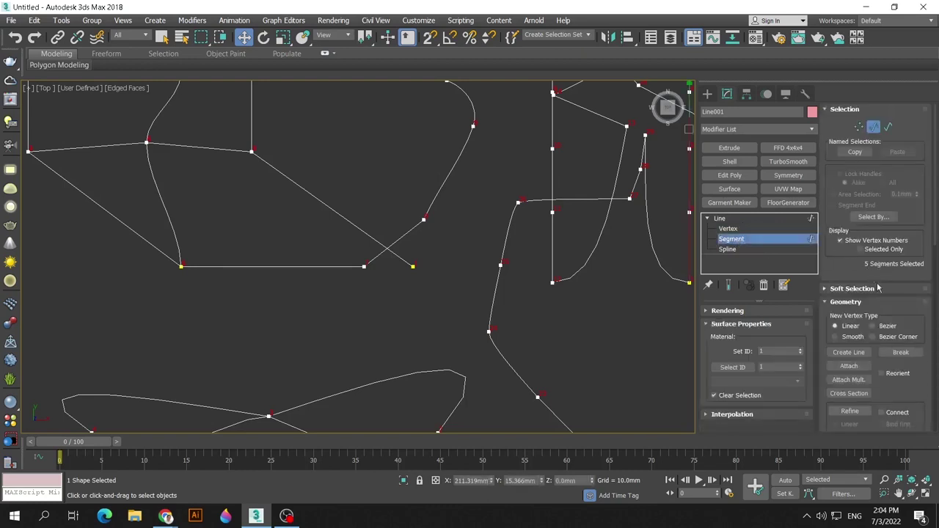
pyautogui.scroll(-2, 908, 301)
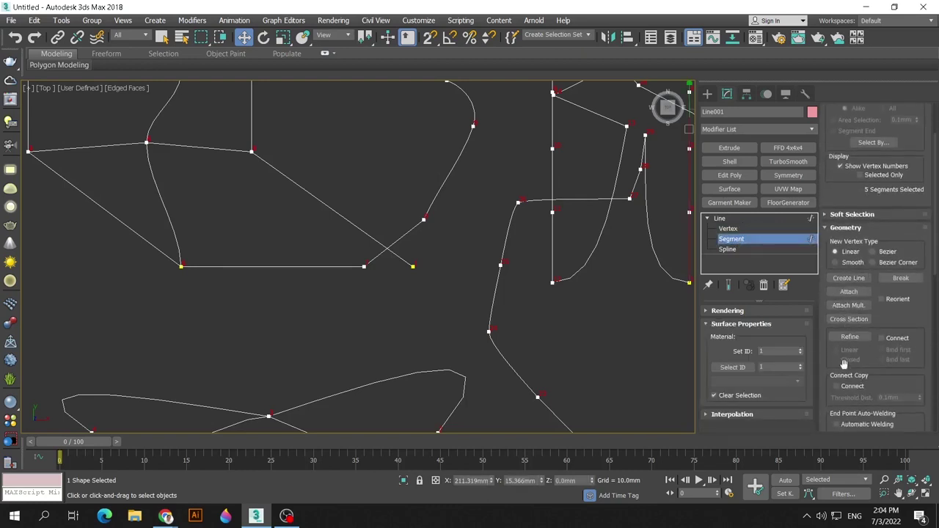
pyautogui.scroll(-2, 865, 400)
pyautogui.scroll(-3, 866, 400)
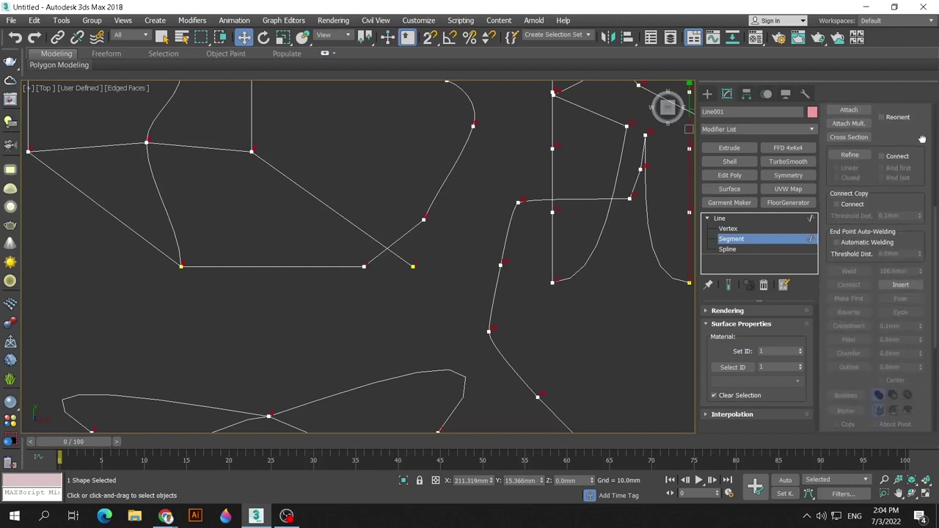
pyautogui.scroll(-2, 866, 400)
pyautogui.moveTo(925, 47); pyautogui.dragTo(925, 36)
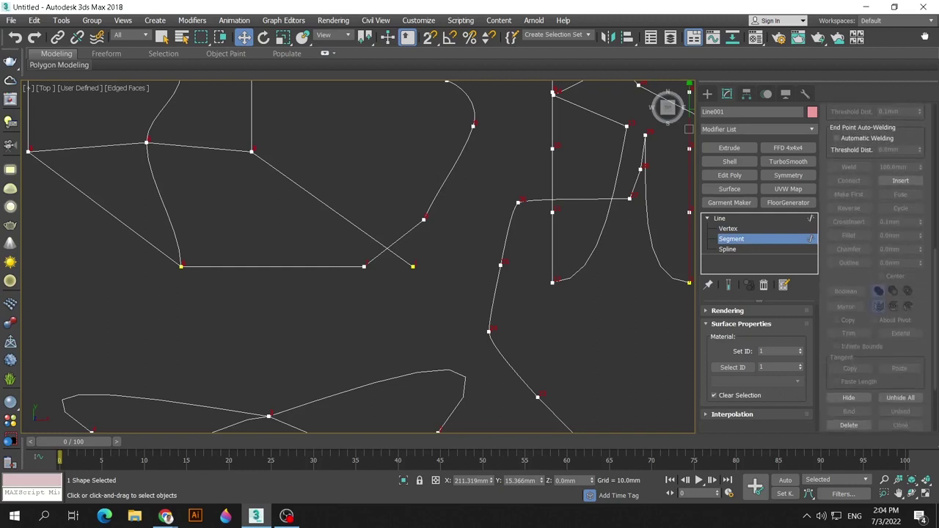
pyautogui.scroll(2, 902, 191)
pyautogui.scroll(1, 902, 191)
pyautogui.scroll(2, 903, 190)
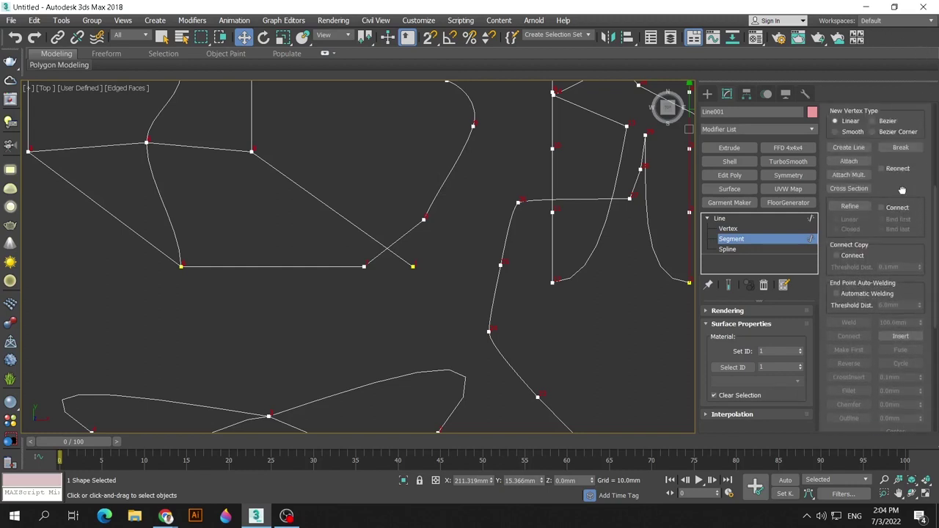
pyautogui.scroll(-2, 902, 191)
pyautogui.scroll(-1, 903, 191)
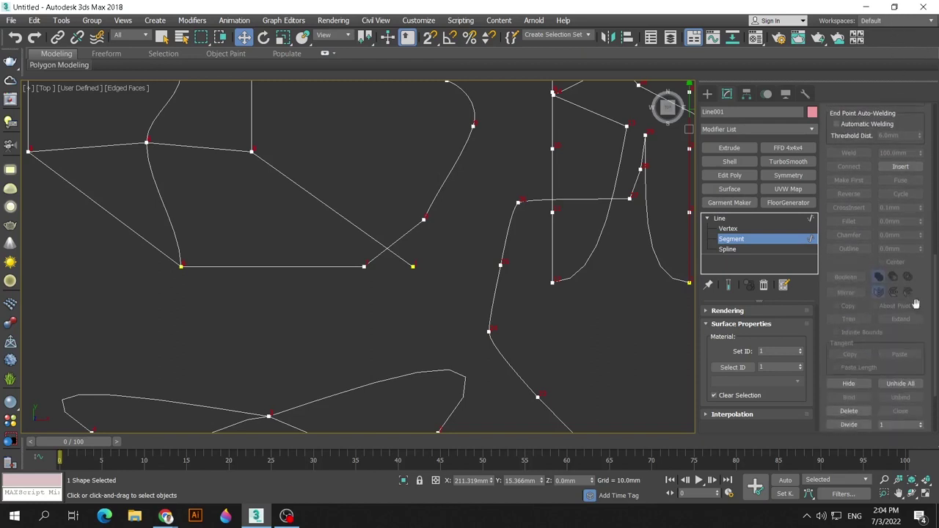
pyautogui.scroll(-1, 917, 189)
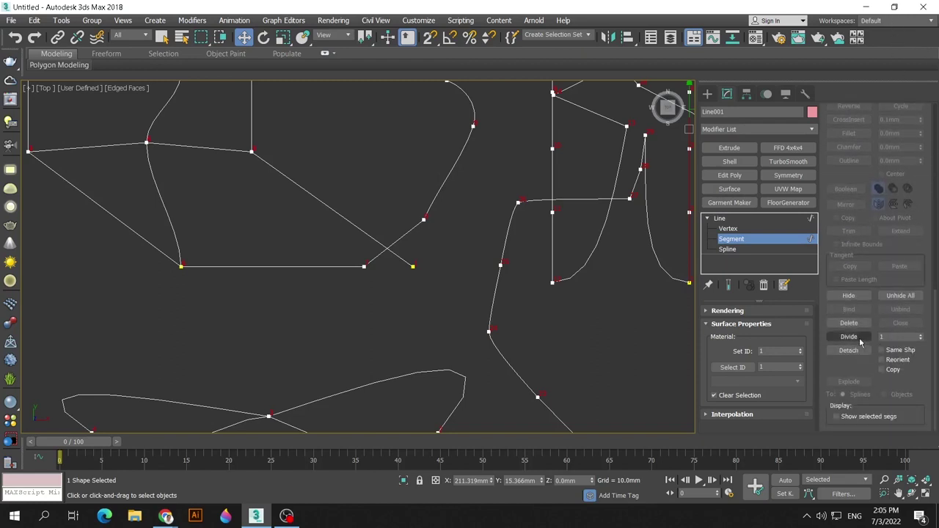
pyautogui.scroll(-4, 327, 266)
pyautogui.moveTo(327, 266); pyautogui.dragTo(359, 308, button='middle')
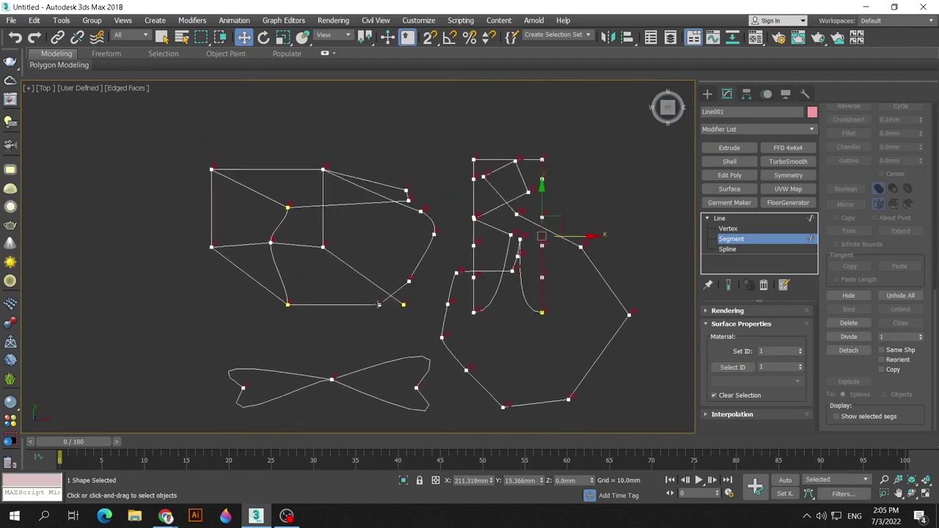
pyautogui.scroll(2, 357, 235)
# - Select the box wireframe's top edge and Divide it by 5, adding five evenly spaced vertices
pyautogui.click(250, 141)
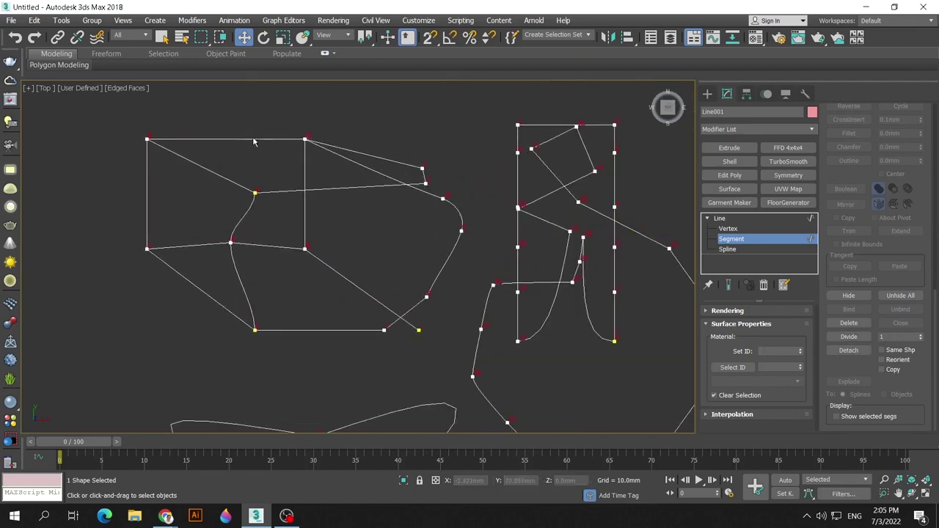
pyautogui.click(253, 140)
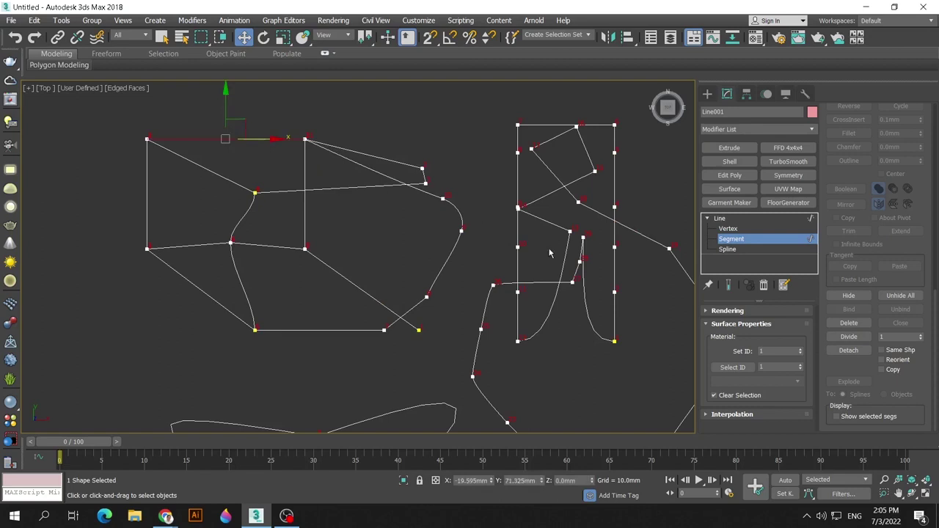
pyautogui.doubleClick(885, 336)
pyautogui.write('5')
pyautogui.click(857, 339)
pyautogui.scroll(2, 176, 88)
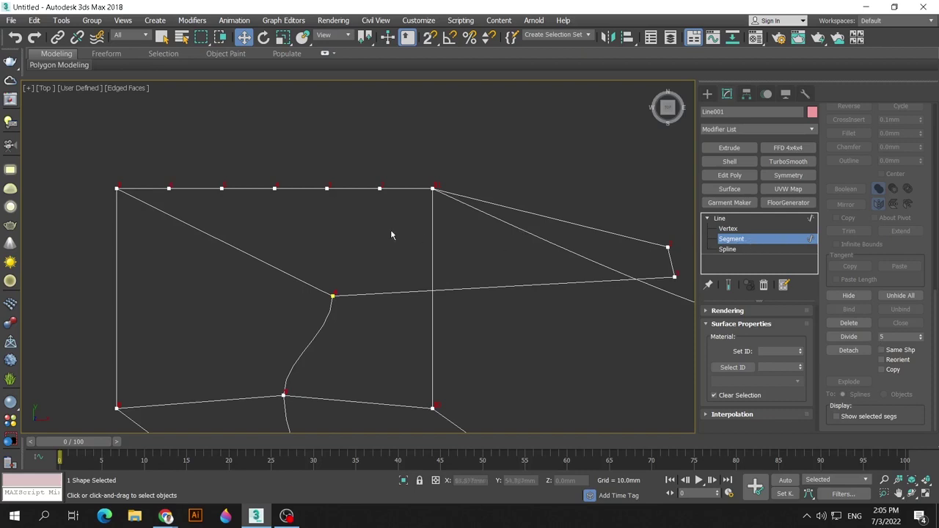
pyautogui.scroll(-5, 391, 242)
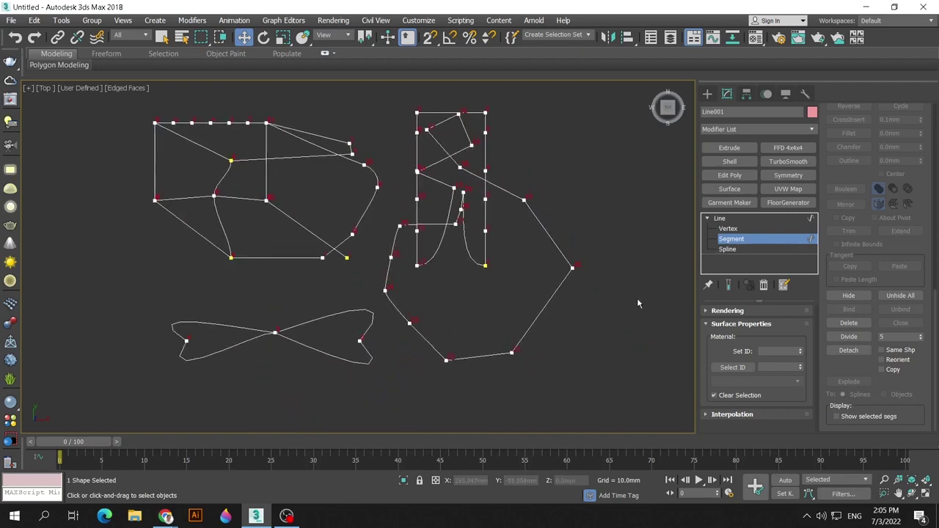
# - Draw a rectangle about 94.3 by 126.0 mm to the right of the Line001 sketch
pyautogui.click(725, 250)
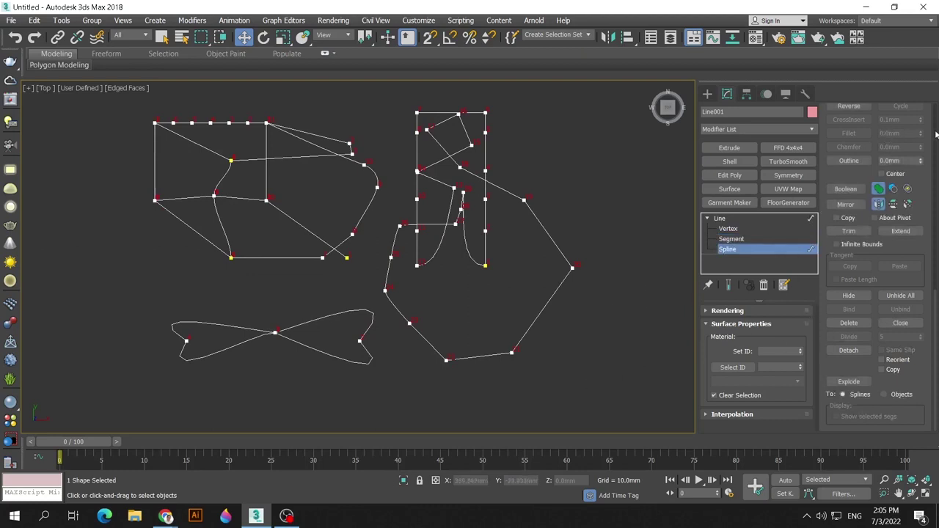
pyautogui.scroll(5, 936, 134)
pyautogui.moveTo(484, 260); pyautogui.dragTo(226, 279, button='middle')
pyautogui.click(708, 94)
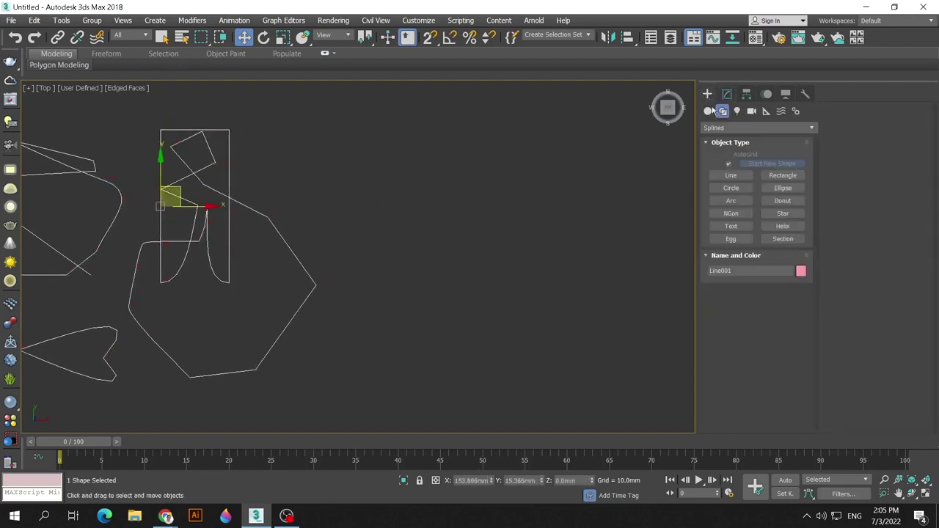
pyautogui.click(783, 176)
pyautogui.moveTo(354, 152); pyautogui.dragTo(575, 330)
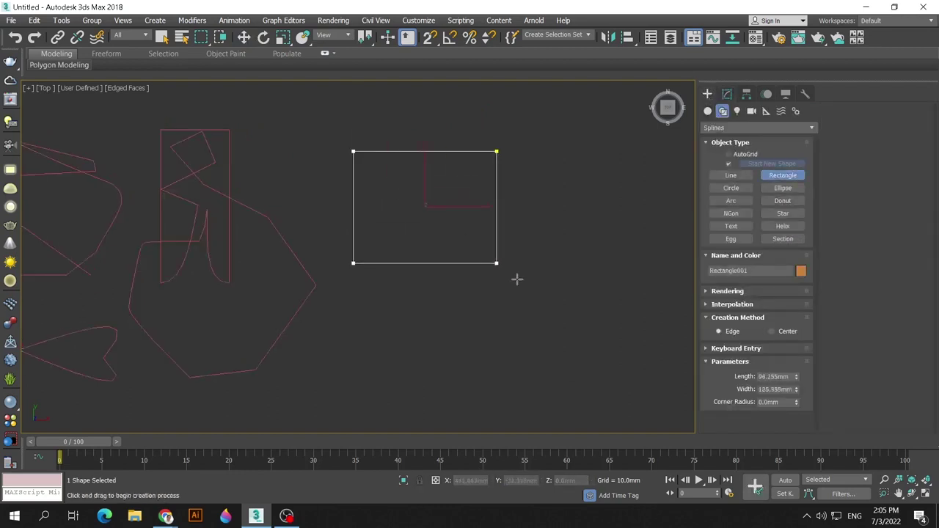
# - Convert Rectangle001 to an Editable Spline and enter its Spline sub-object level
pyautogui.rightClick(575, 242)
pyautogui.rightClick(575, 238)
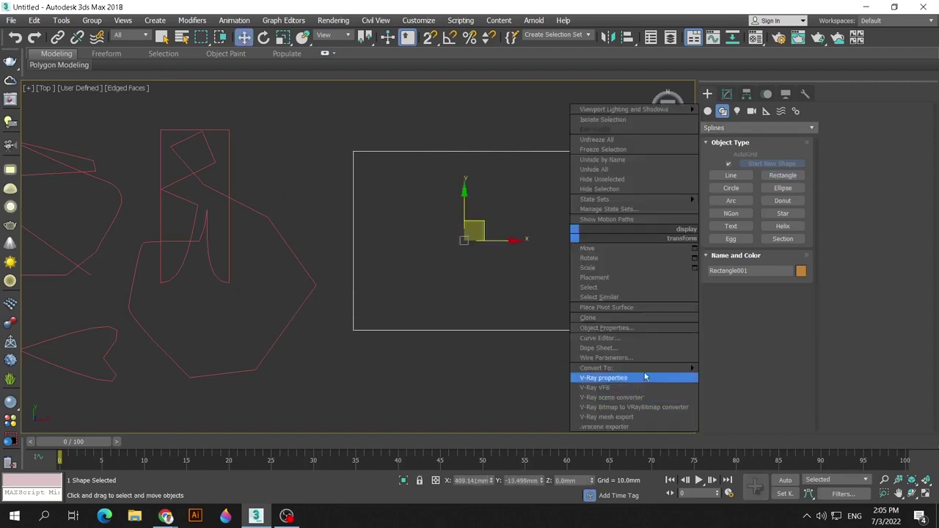
pyautogui.click(749, 366)
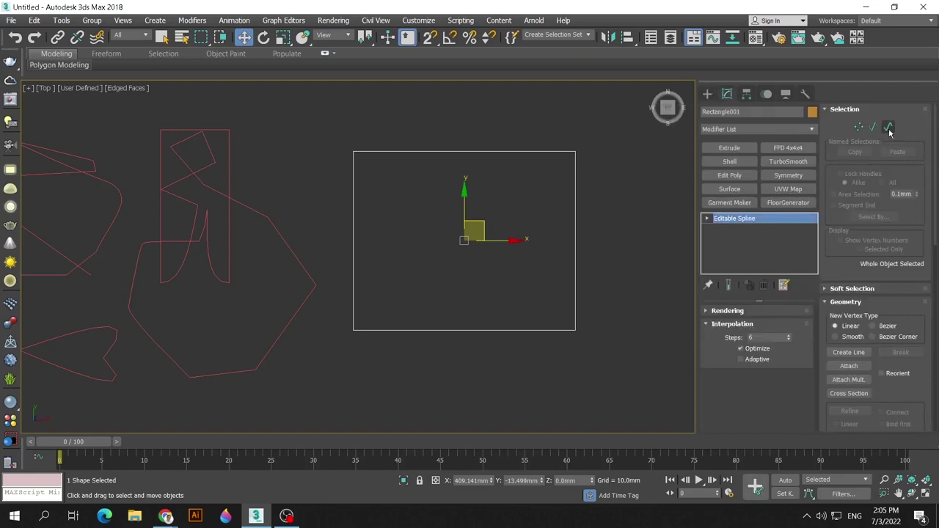
pyautogui.click(888, 128)
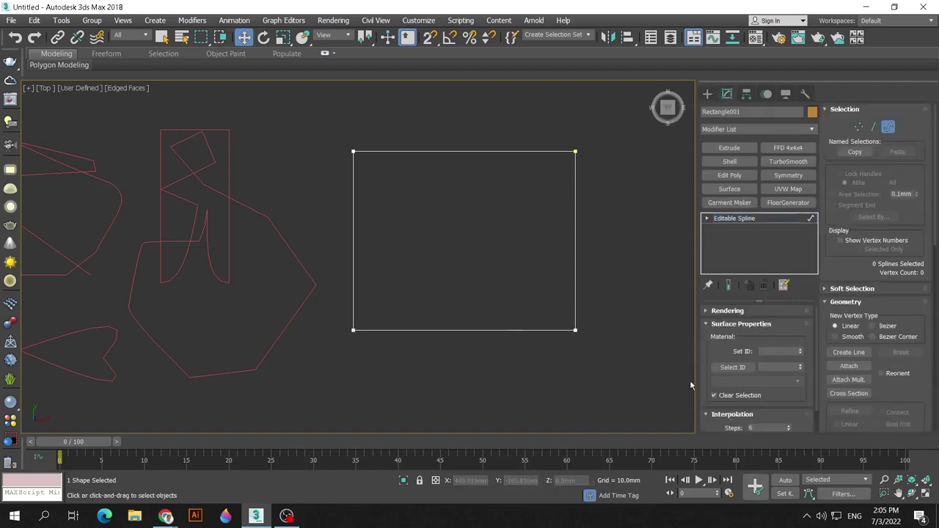
pyautogui.scroll(-4, 830, 137)
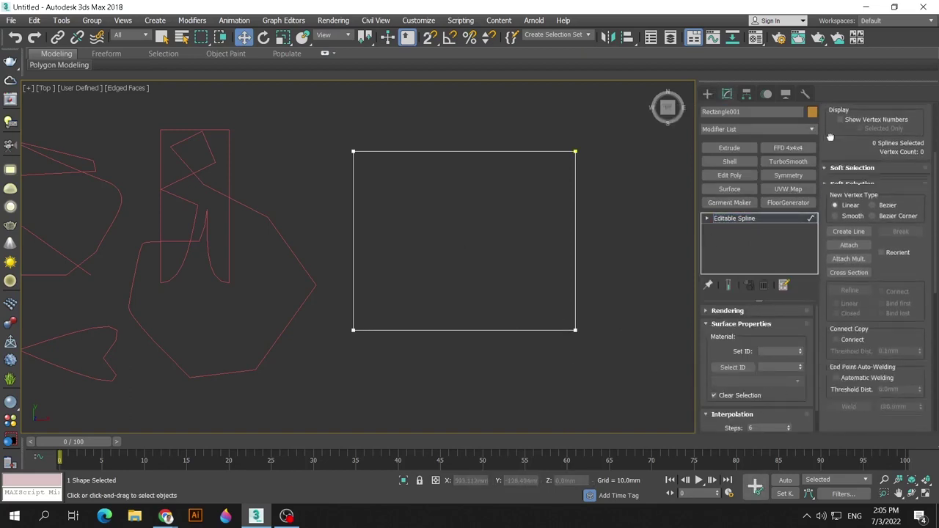
pyautogui.scroll(-2, 901, 246)
pyautogui.scroll(-2, 849, 275)
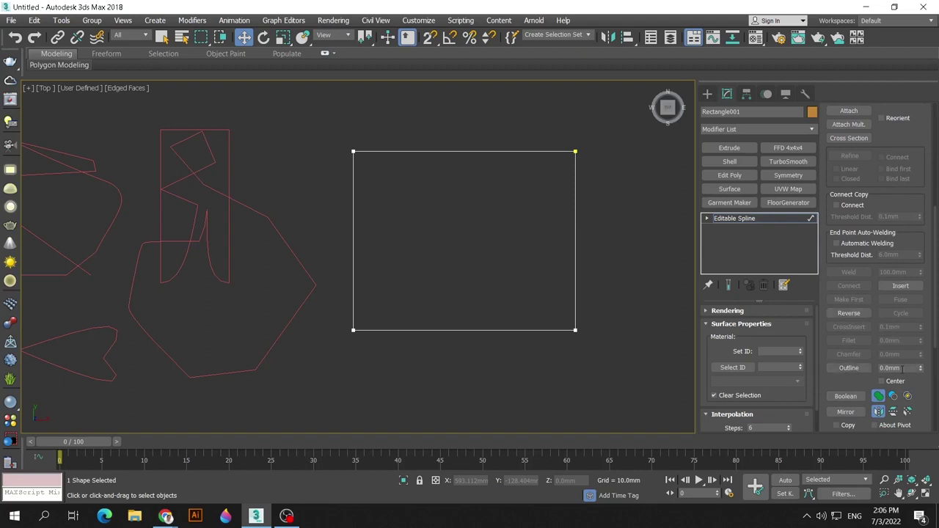
# - Outline Rectangle001 twice: an inner offset copy and a 20 mm outer copy
pyautogui.click(849, 368)
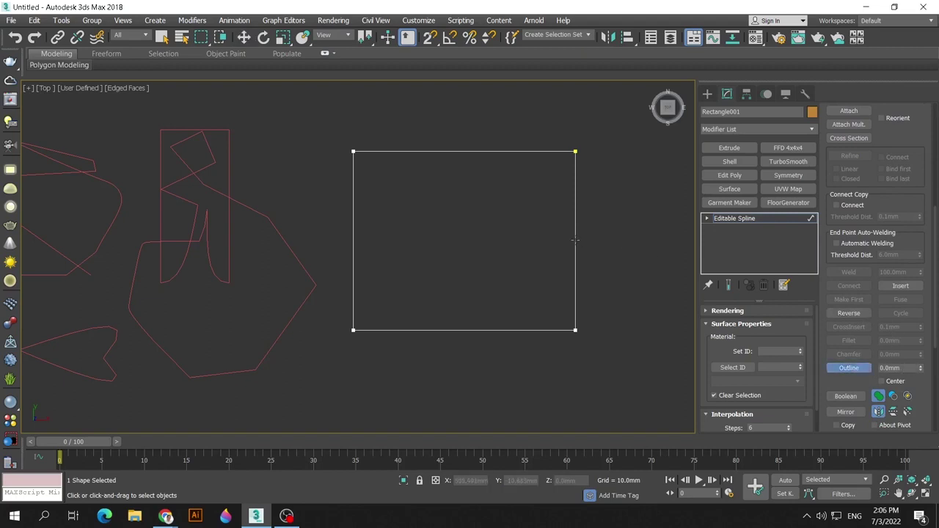
pyautogui.moveTo(576, 239); pyautogui.dragTo(580, 227)
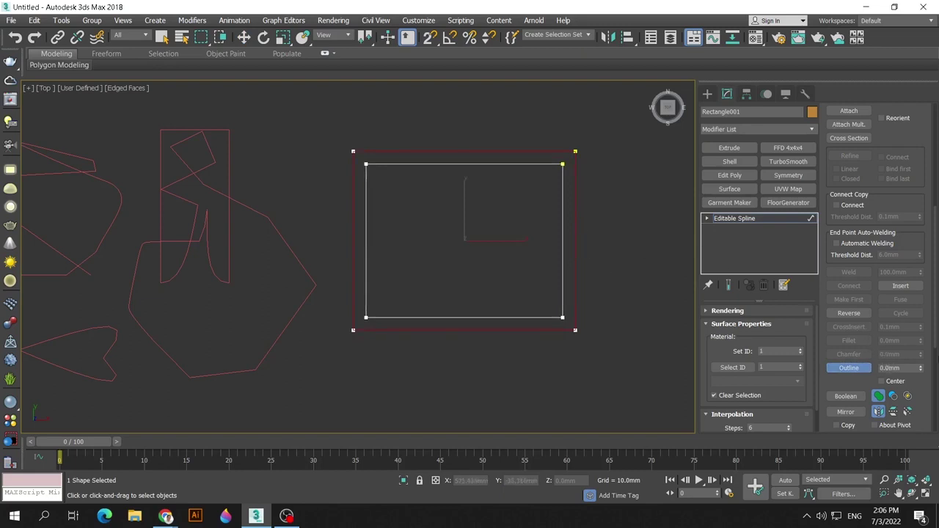
pyautogui.click(899, 368)
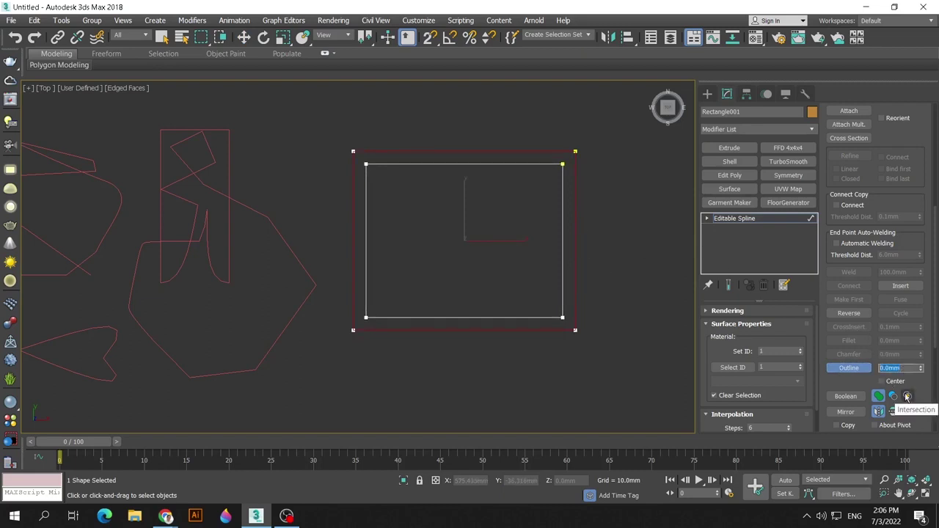
pyautogui.write('-200')
pyautogui.press('Return')
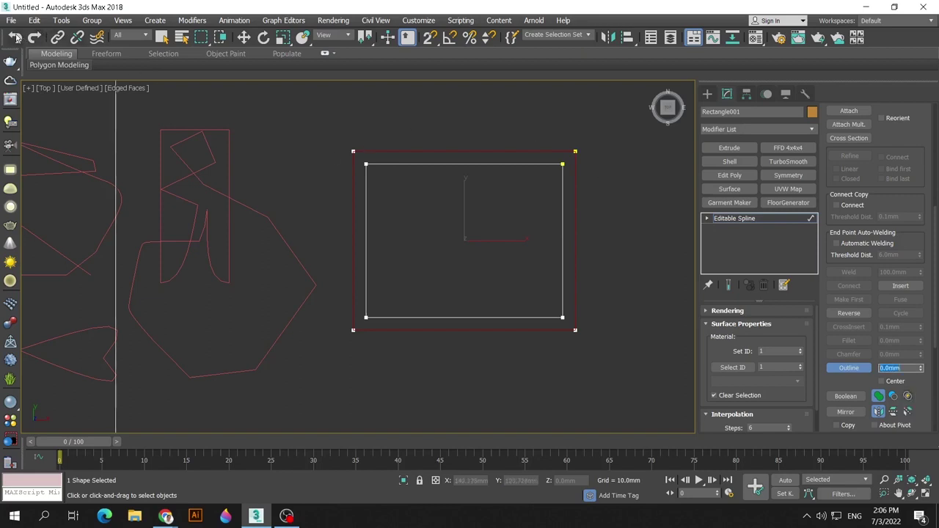
pyautogui.click(903, 369)
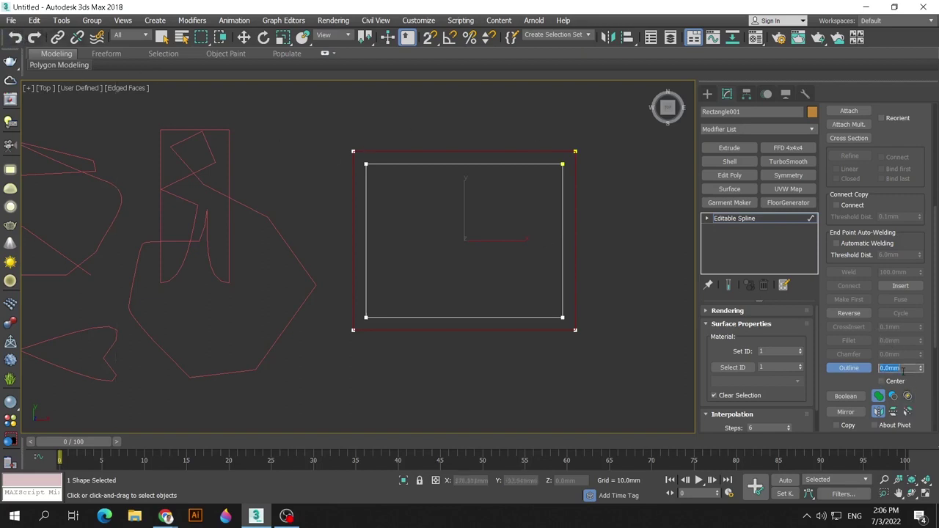
pyautogui.write('20')
pyautogui.press('Return')
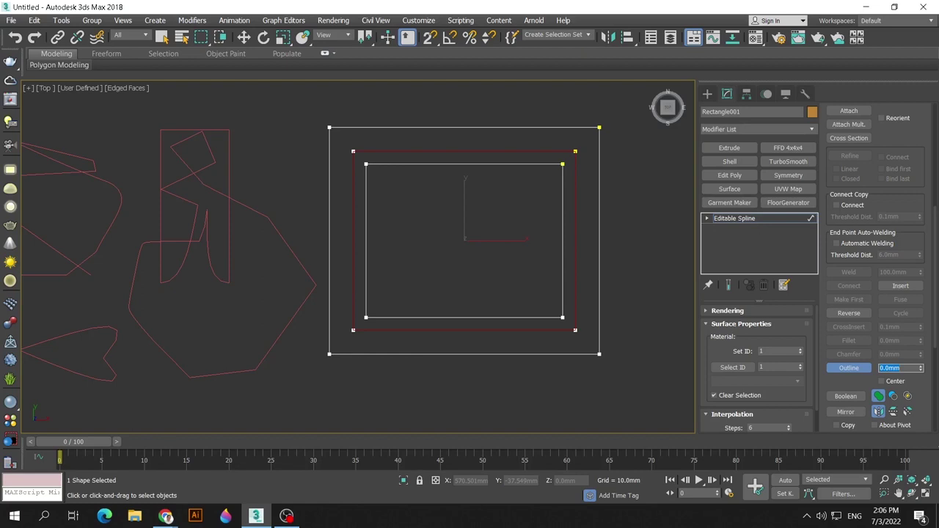
# - Exit Outline mode, return to Select and Move, and pick the Circle shape tool
pyautogui.click(849, 367)
pyautogui.press('w')
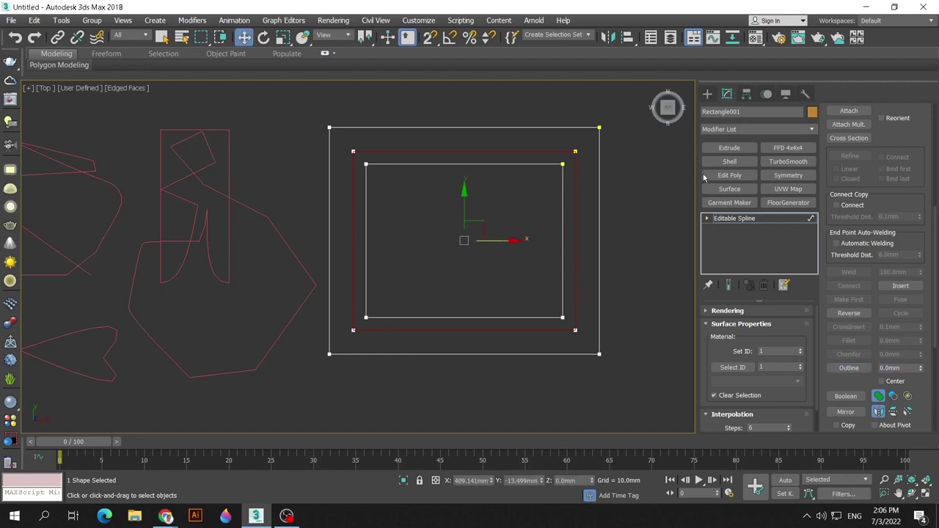
pyautogui.click(707, 93)
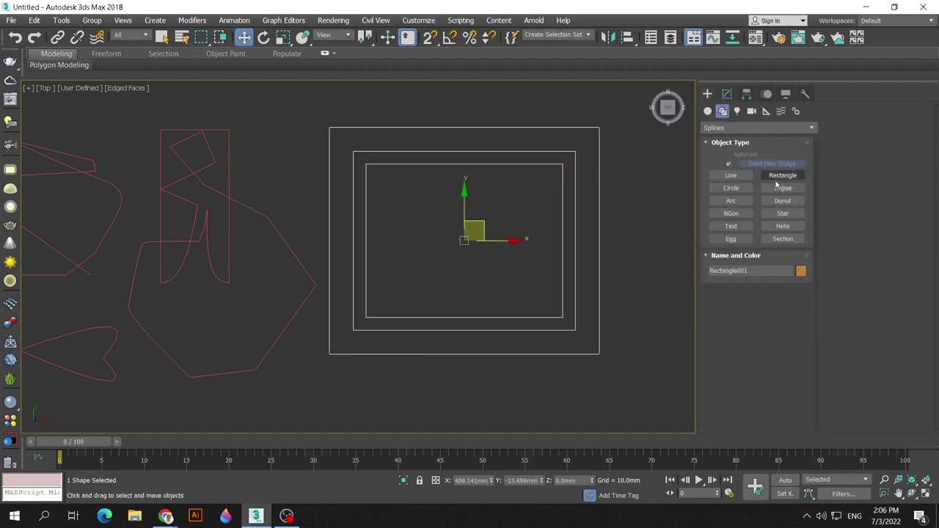
pyautogui.click(744, 187)
pyautogui.scroll(-2, 394, 213)
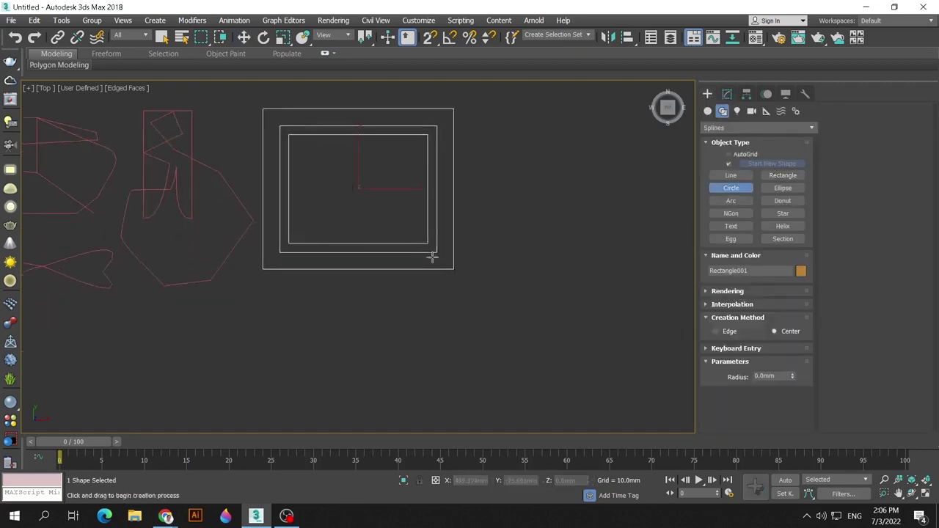
# - Draw circles over the rectangles' lower-right corner, top edge and lower-left corner, then select the rectangles
pyautogui.moveTo(433, 256); pyautogui.dragTo(476, 236)
pyautogui.moveTo(438, 117); pyautogui.dragTo(476, 196, button='middle')
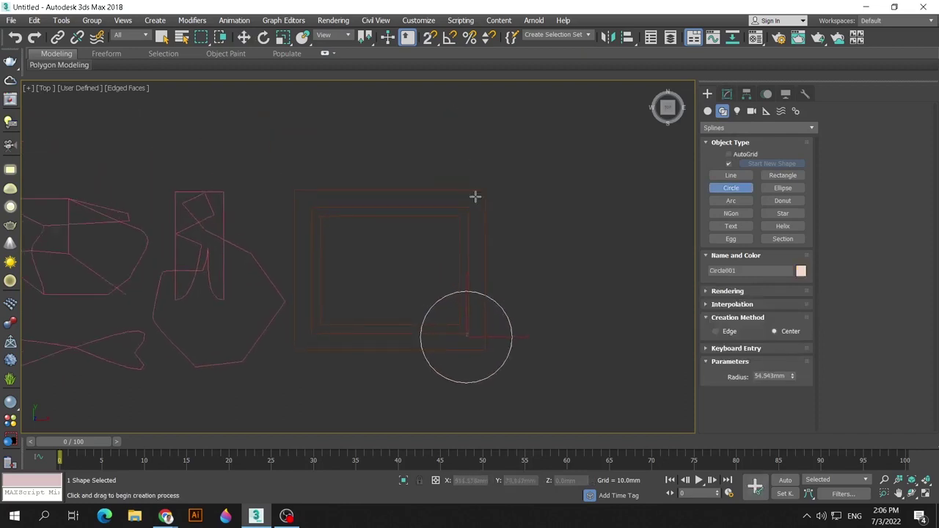
pyautogui.moveTo(381, 222); pyautogui.dragTo(397, 178)
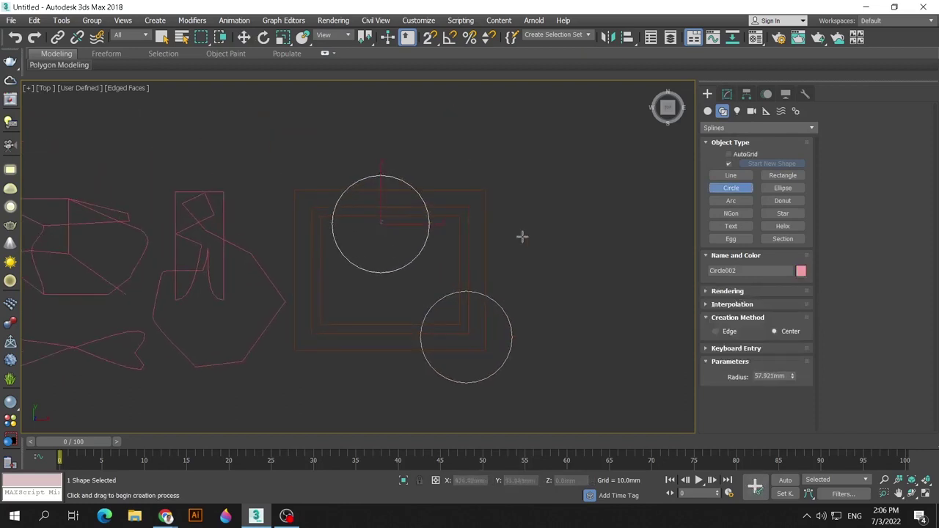
pyautogui.moveTo(523, 236); pyautogui.dragTo(584, 168, button='middle')
pyautogui.moveTo(331, 284); pyautogui.dragTo(375, 232)
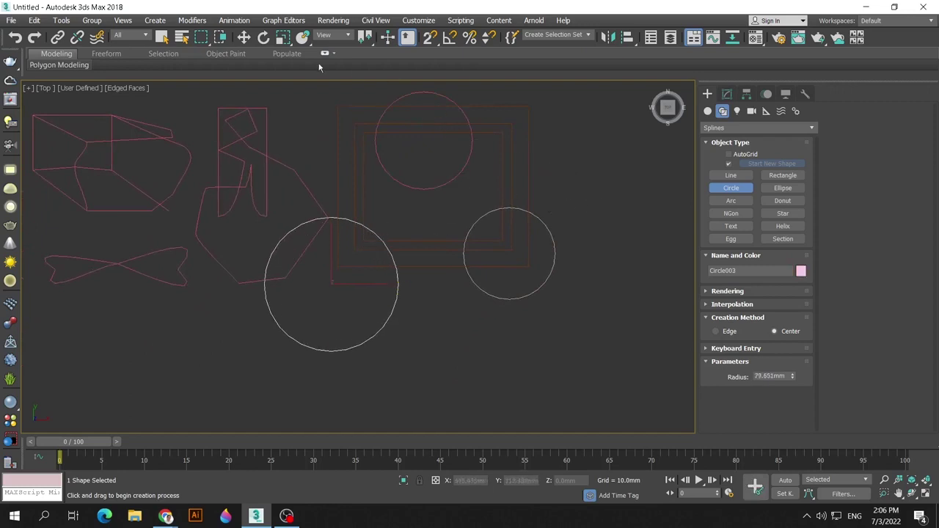
pyautogui.click(240, 38)
pyautogui.click(529, 158)
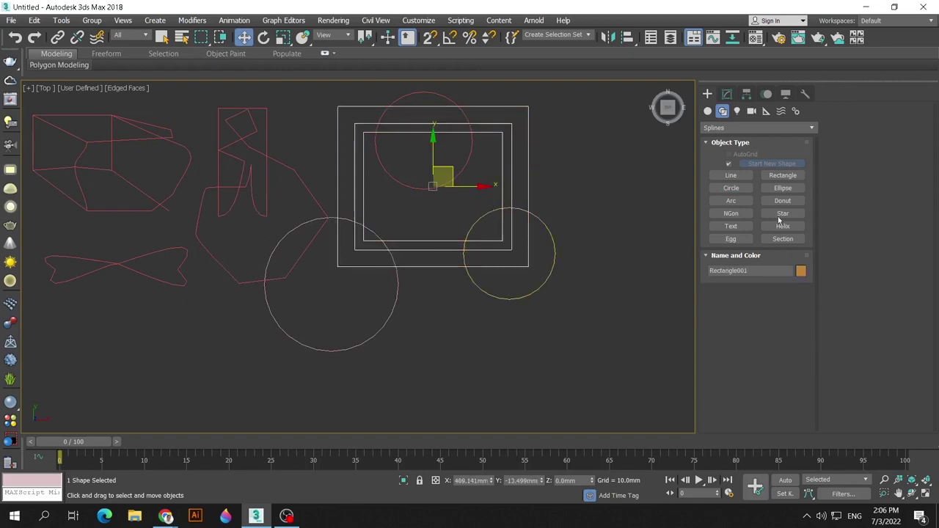
# - Attach the three circles to Rectangle001 and select the combined spline
pyautogui.click(727, 93)
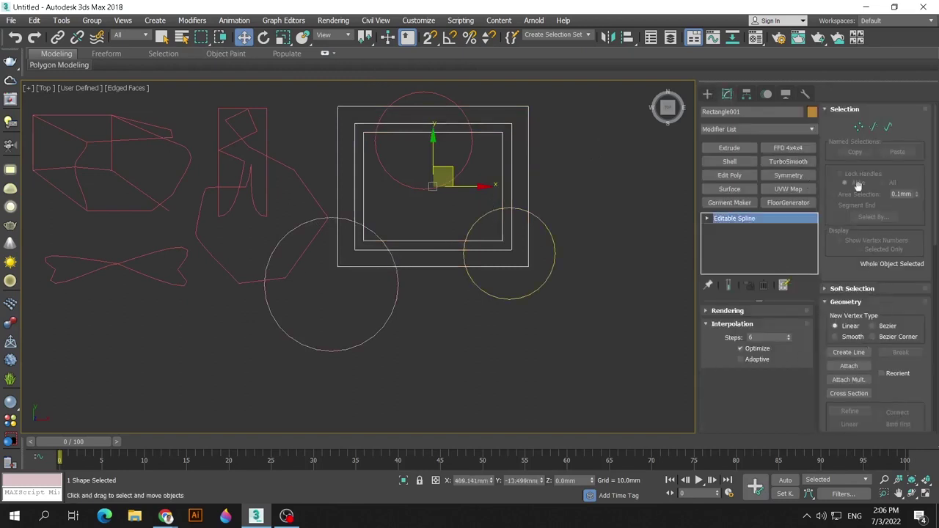
pyautogui.click(851, 366)
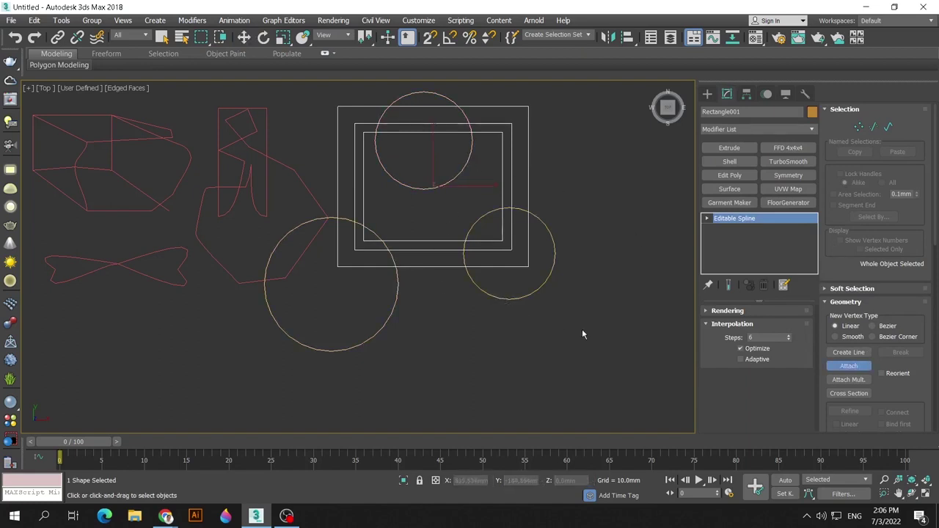
pyautogui.rightClick(834, 375)
pyautogui.click(587, 231)
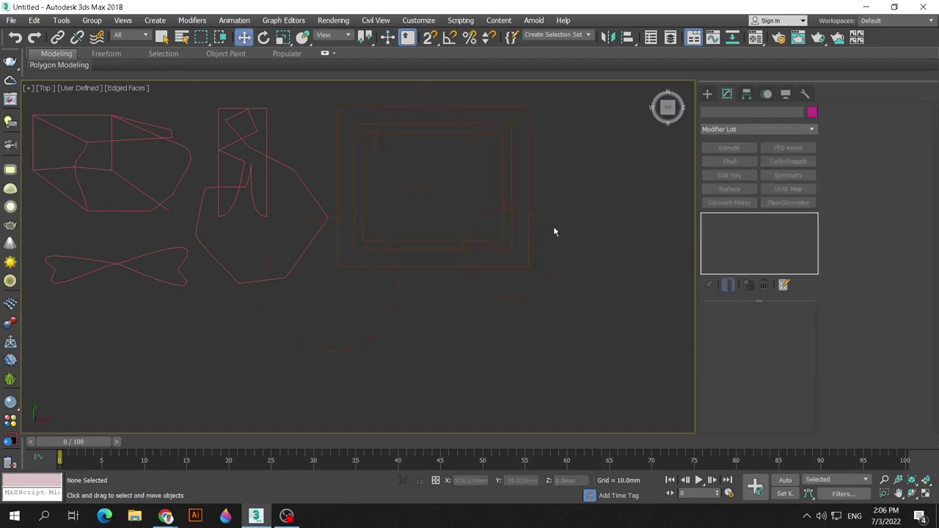
pyautogui.click(550, 230)
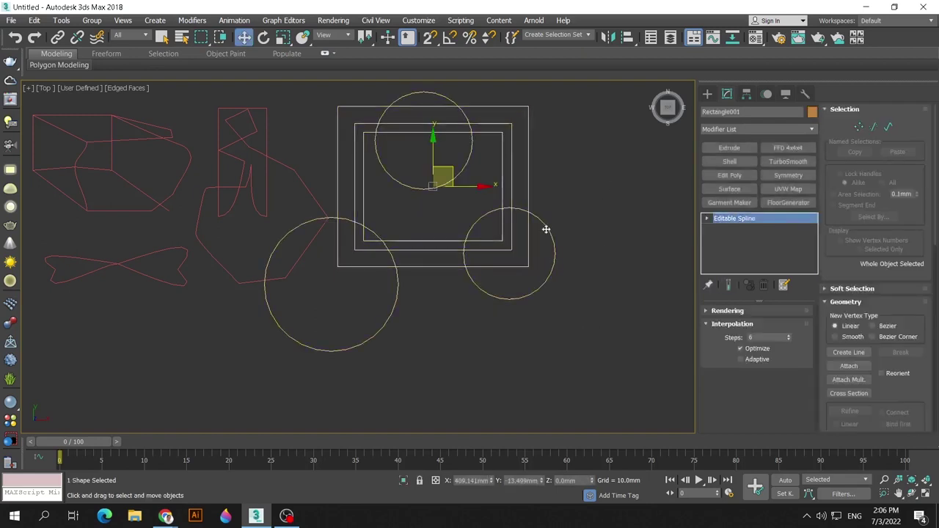
# - At Spline level, select the lower-right circle of the combined shape
pyautogui.press('3')
pyautogui.click(548, 230)
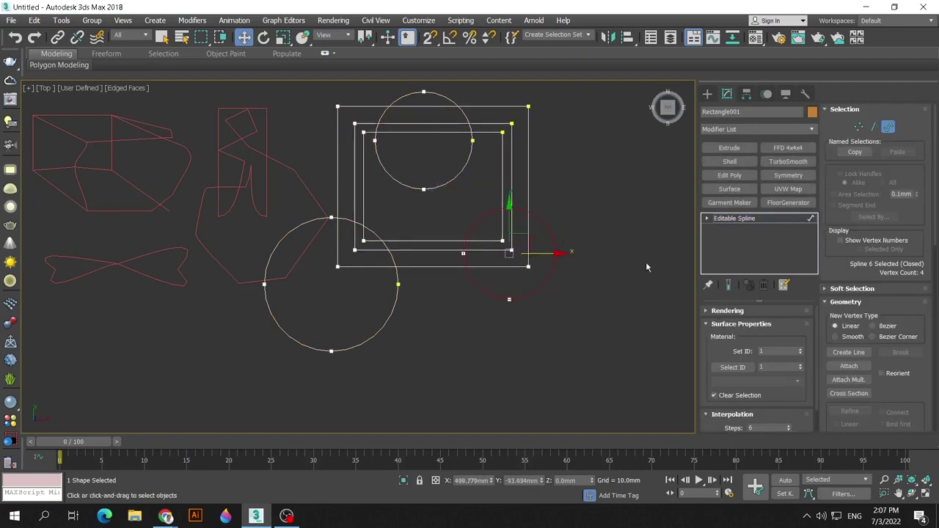
pyautogui.moveTo(614, 300); pyautogui.dragTo(570, 278, button='middle')
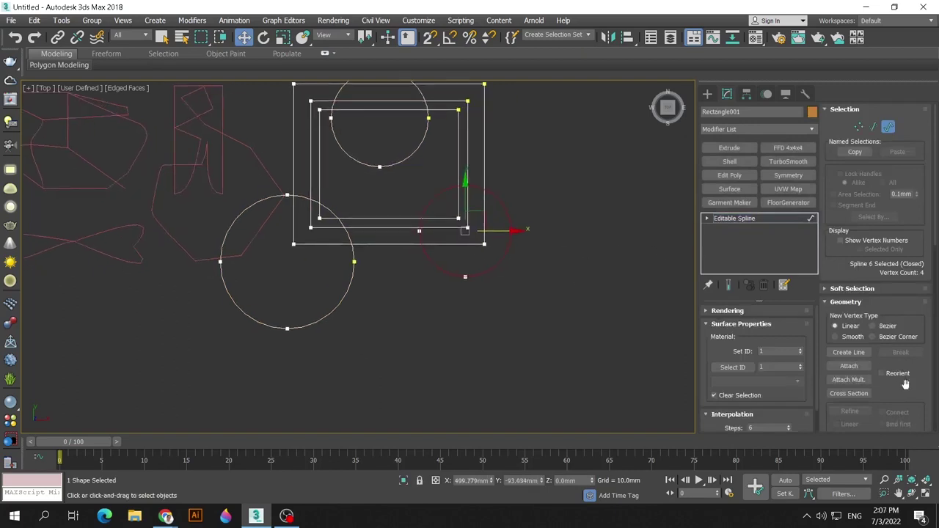
pyautogui.moveTo(904, 383); pyautogui.dragTo(894, 87)
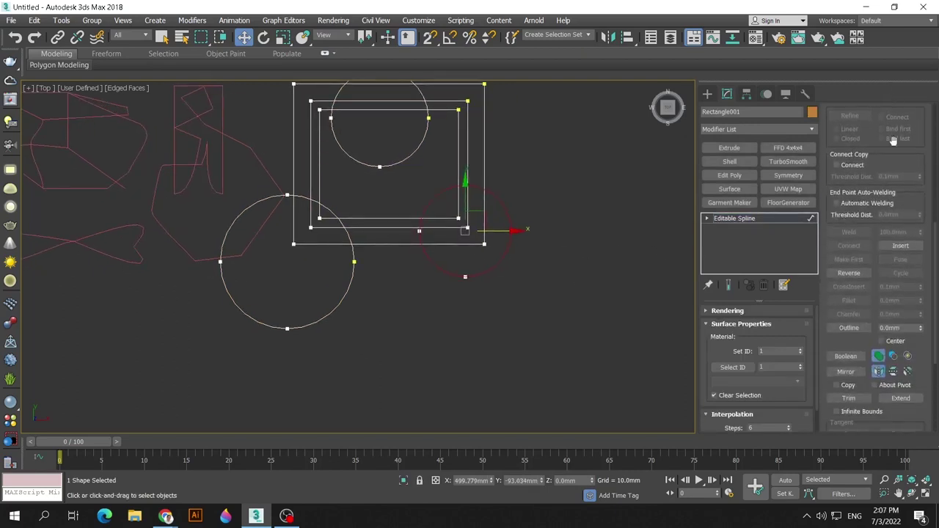
# - Boolean-union the lower-right circle with the outer rectangle outline
pyautogui.click(846, 356)
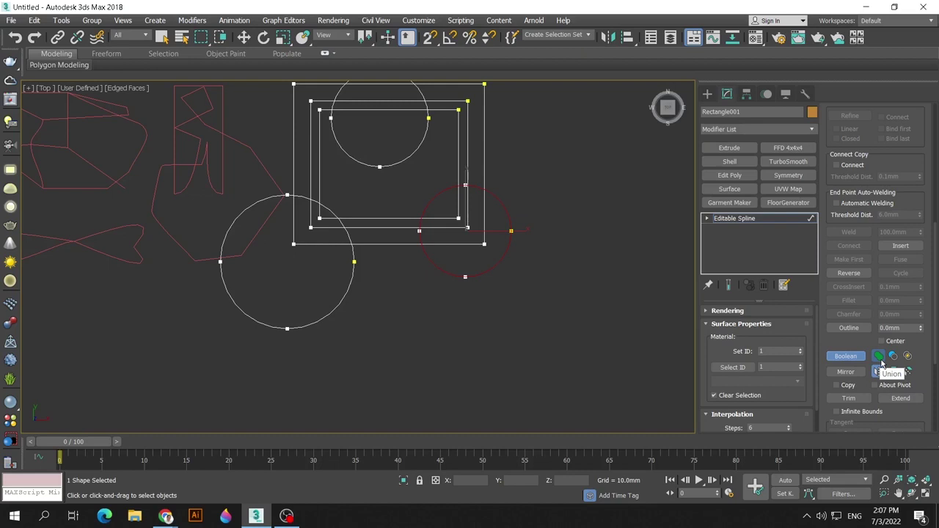
pyautogui.click(472, 168)
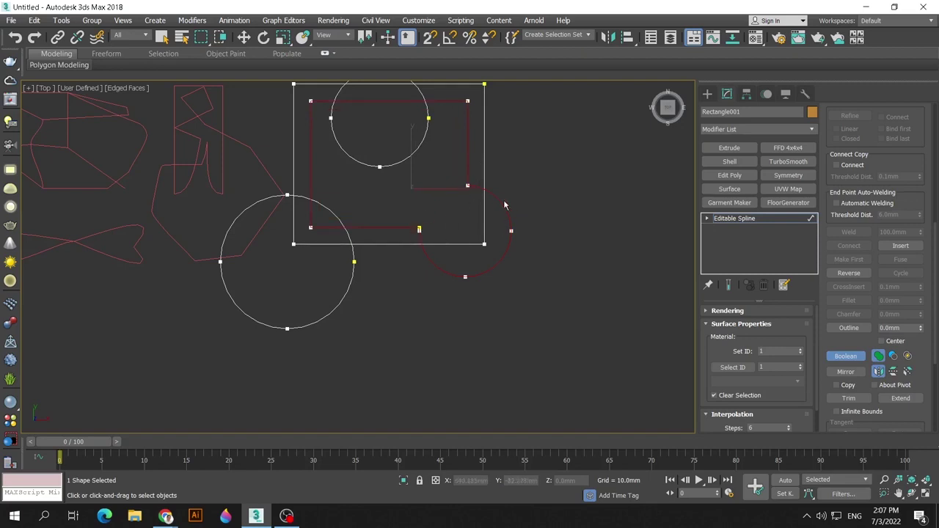
pyautogui.click(493, 183)
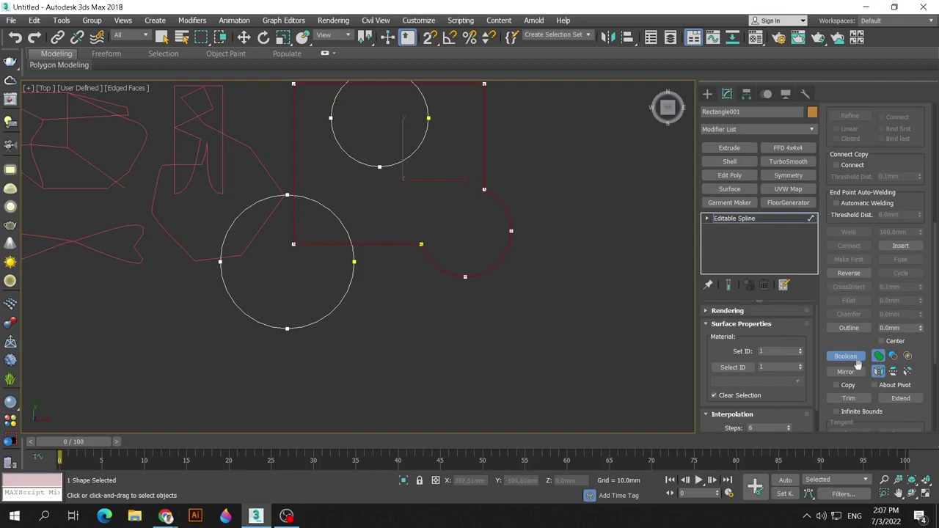
# - Switch Boolean to Subtraction and cut the top circle out of the outline as a notch
pyautogui.click(894, 358)
pyautogui.click(419, 149)
pyautogui.moveTo(455, 176); pyautogui.dragTo(483, 246, button='middle')
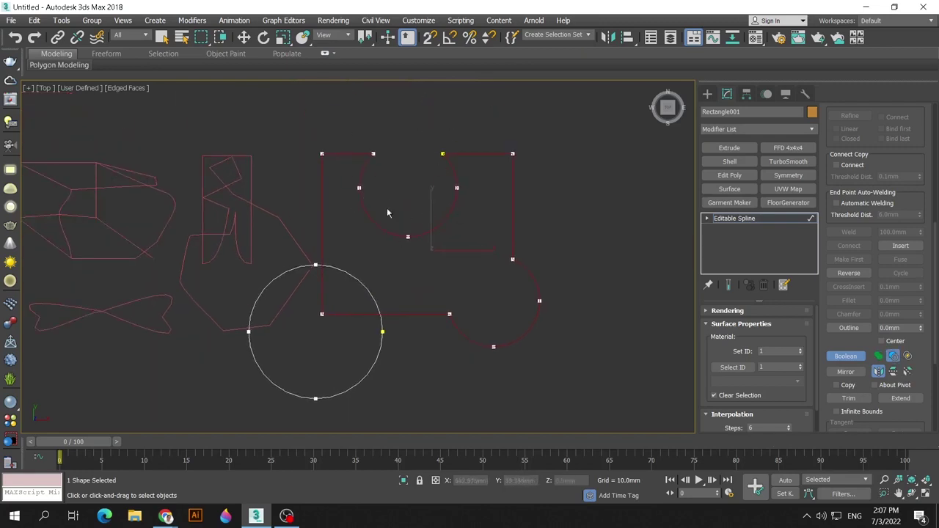
pyautogui.moveTo(388, 213); pyautogui.dragTo(356, 167, button='middle')
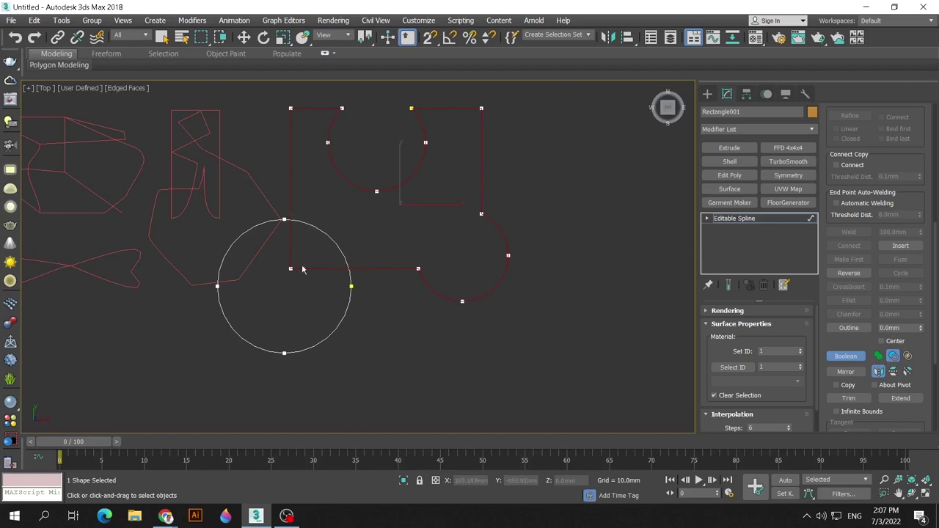
# - Boolean-intersect the outline with the lower-left circle, leaving a wedge with one curved edge
pyautogui.click(908, 356)
pyautogui.click(353, 307)
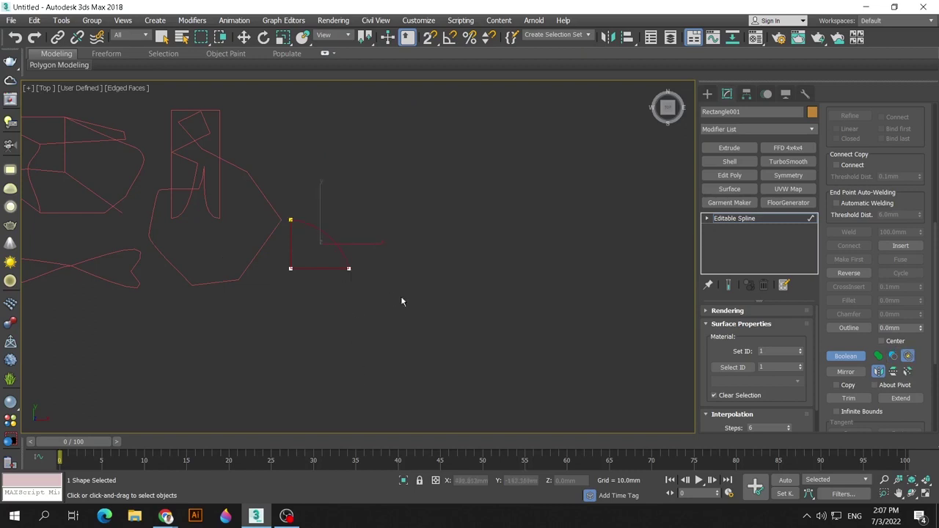
pyautogui.moveTo(401, 301); pyautogui.dragTo(545, 324, button='middle')
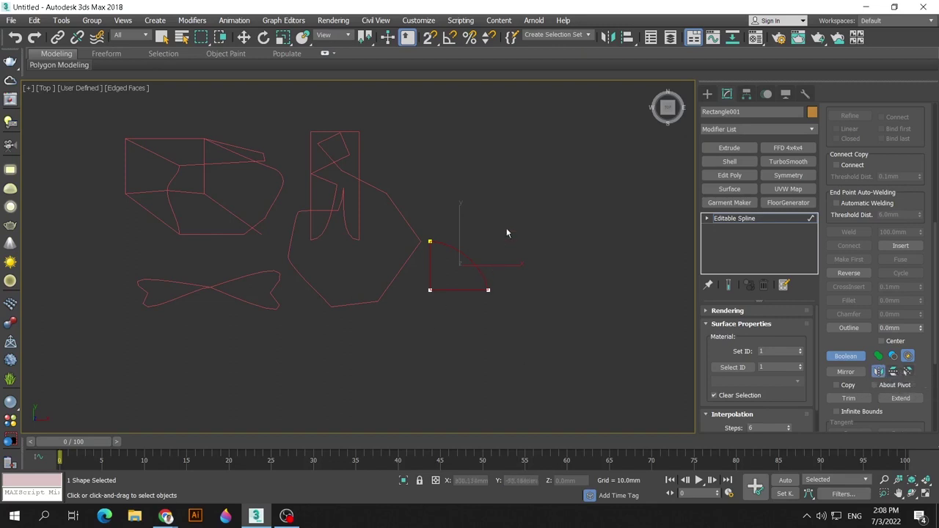
pyautogui.click(852, 373)
pyautogui.click(894, 372)
pyautogui.click(851, 373)
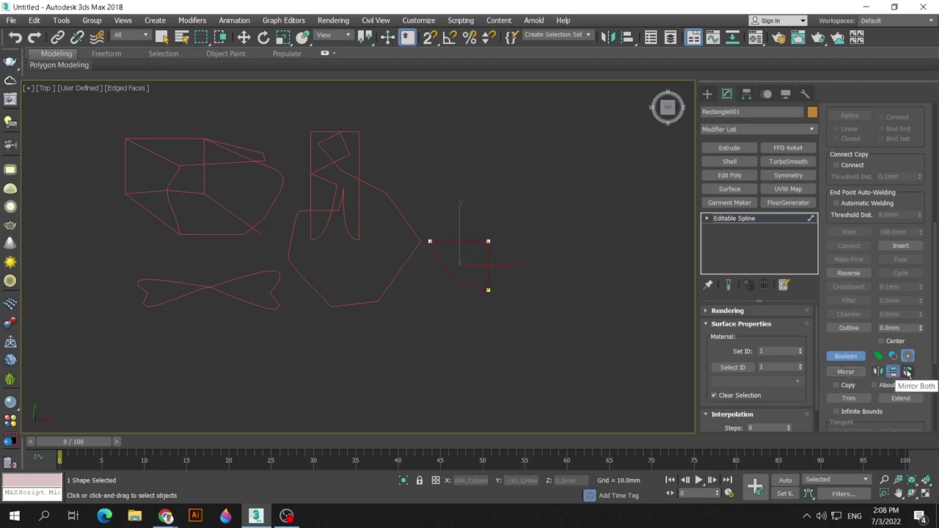
pyautogui.click(908, 372)
pyautogui.click(845, 372)
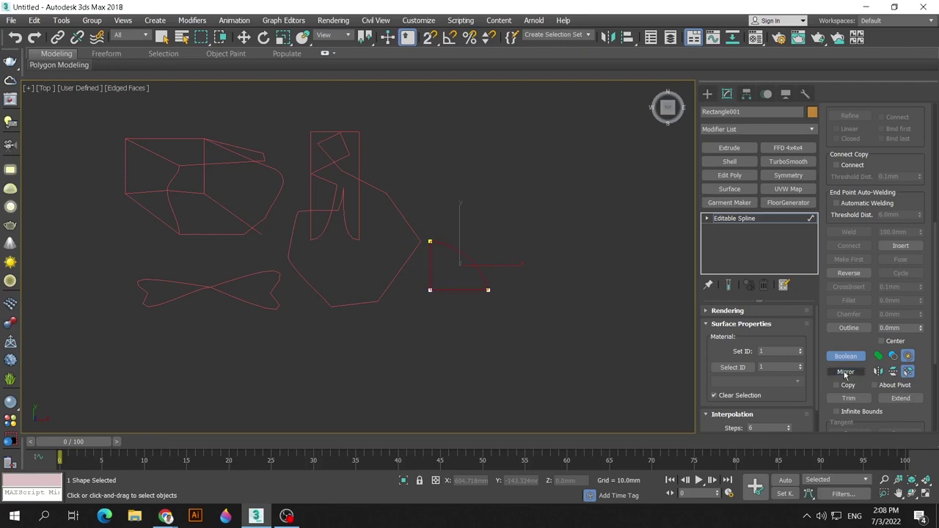
pyautogui.press('w')
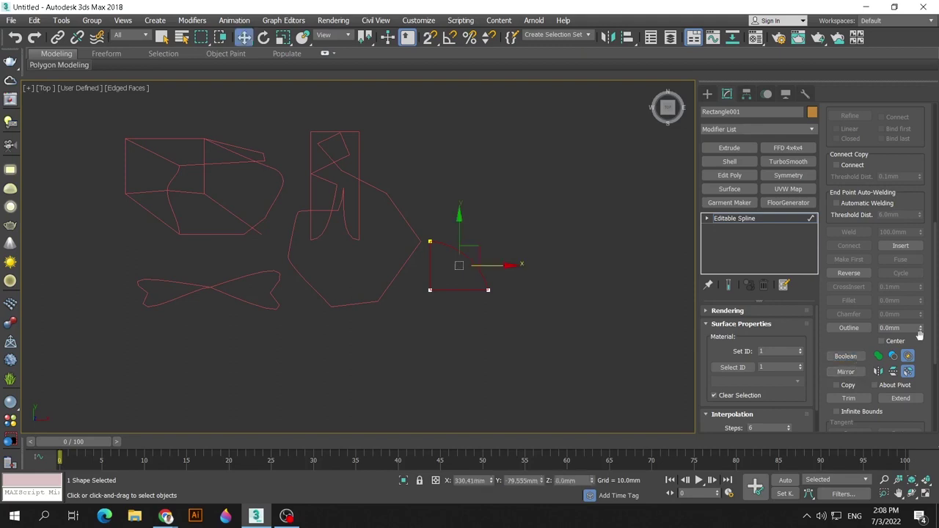
pyautogui.moveTo(348, 174); pyautogui.dragTo(384, 153, button='middle')
pyautogui.scroll(3, 384, 153)
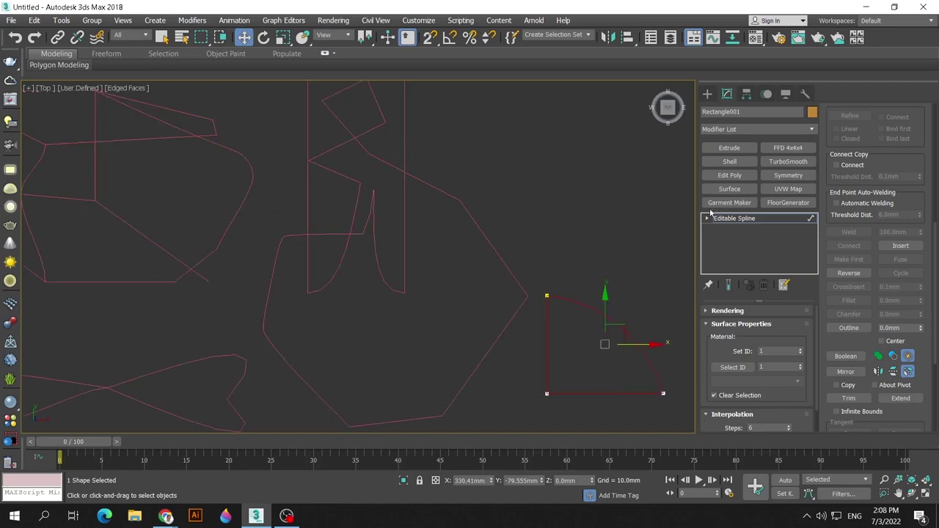
# - Select Line001 and enter its Spline sub-object level
pyautogui.click(849, 397)
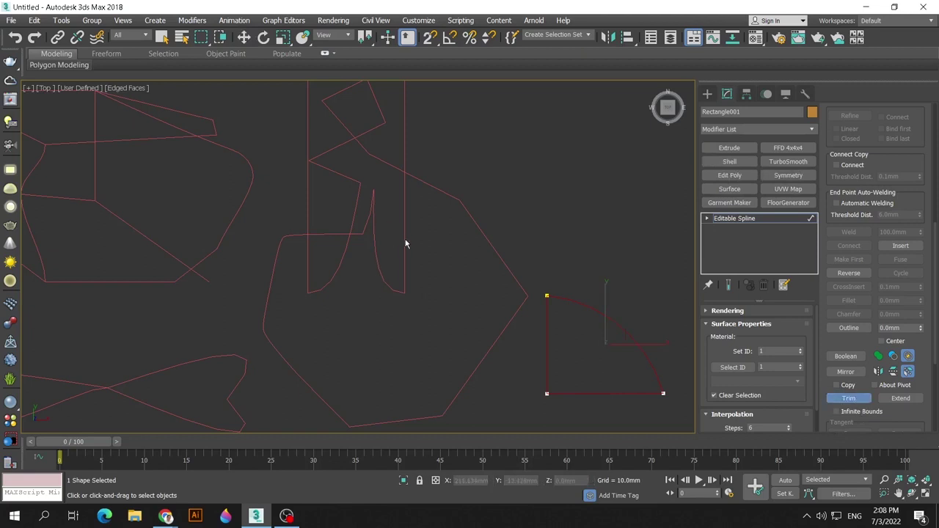
pyautogui.click(748, 218)
pyautogui.click(478, 229)
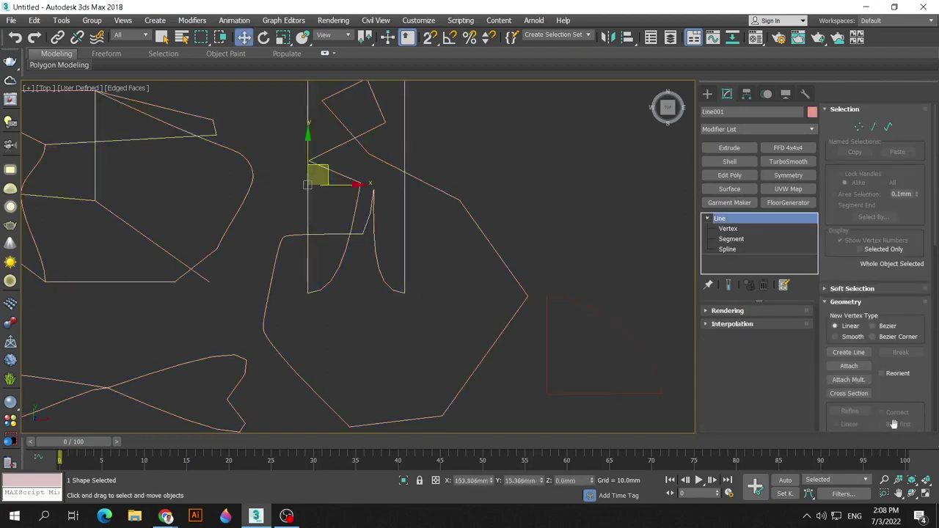
pyautogui.press('3')
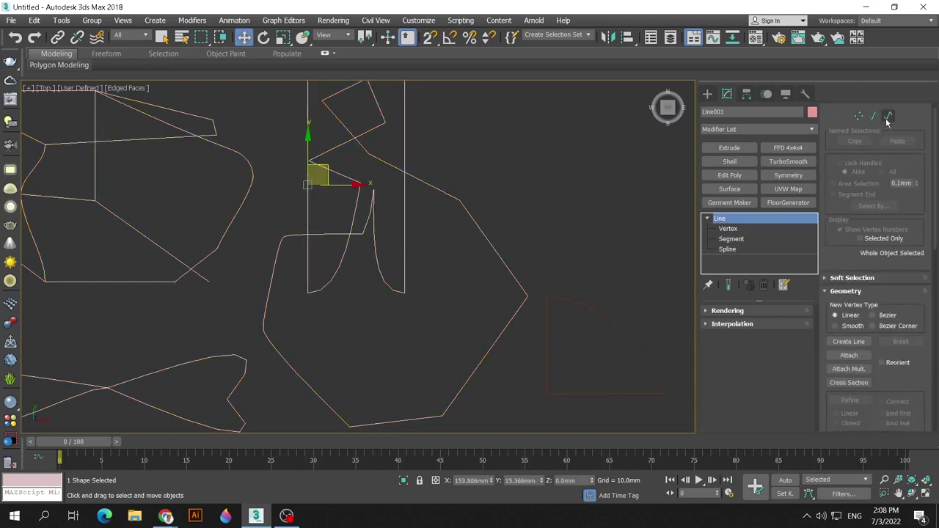
pyautogui.moveTo(918, 382); pyautogui.dragTo(926, 53)
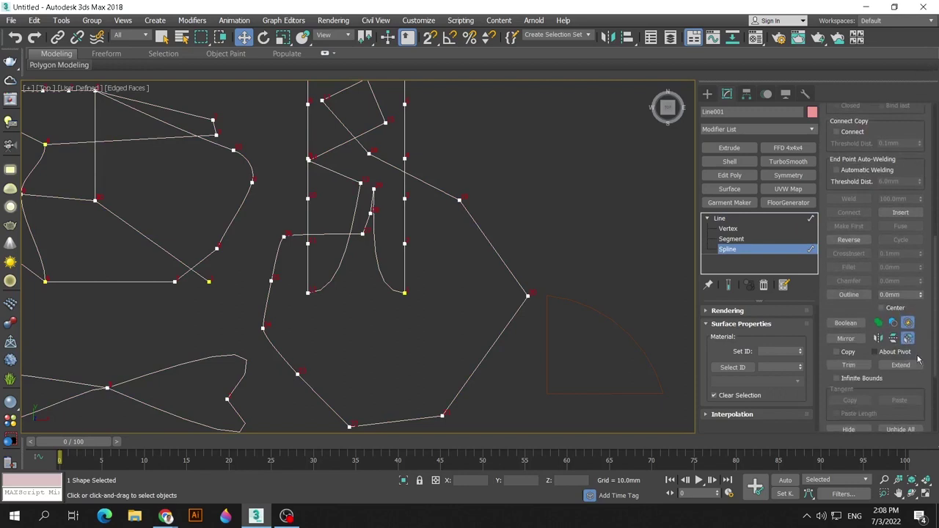
# - Trim the overhanging lines and small loop where the zigzag crosses the tall rectangle
pyautogui.click(849, 364)
pyautogui.click(404, 253)
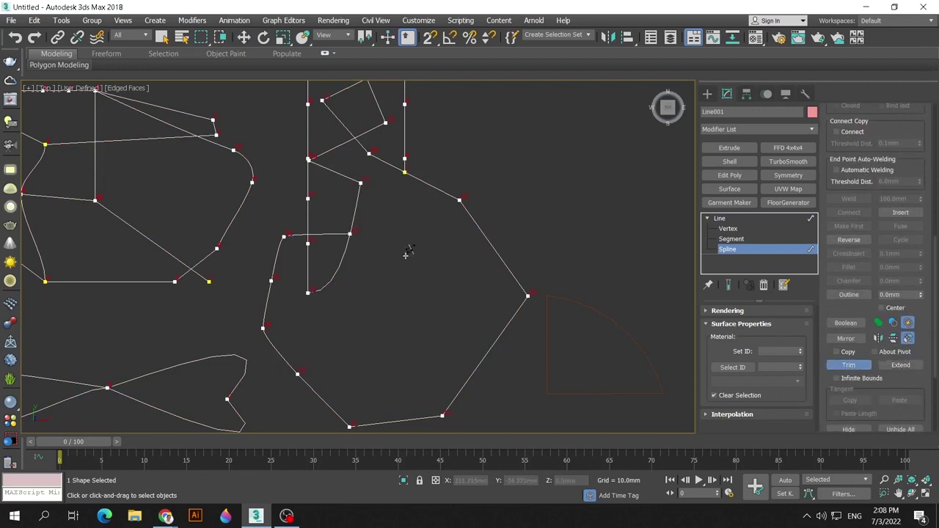
pyautogui.click(342, 266)
pyautogui.click(335, 170)
pyautogui.scroll(2, 394, 205)
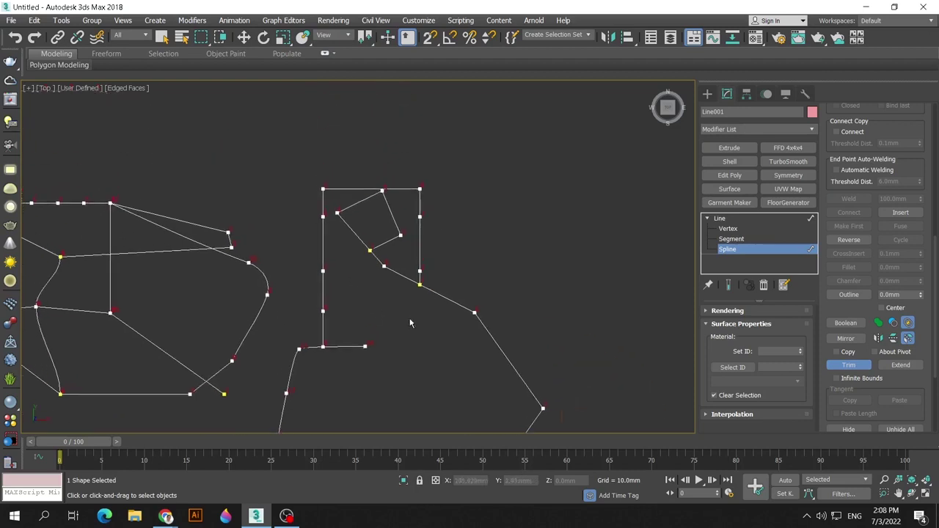
pyautogui.scroll(1, 381, 212)
pyautogui.click(379, 208)
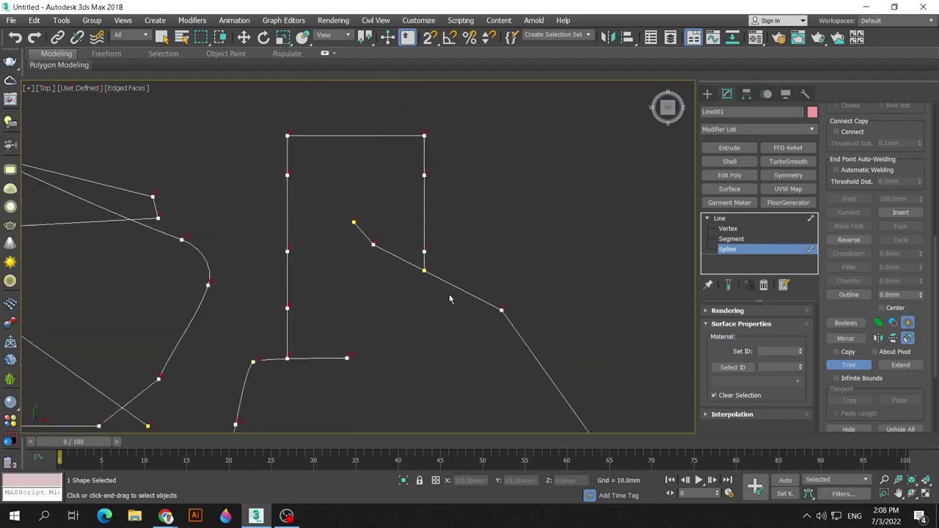
pyautogui.moveTo(376, 274); pyautogui.dragTo(555, 187, button='middle')
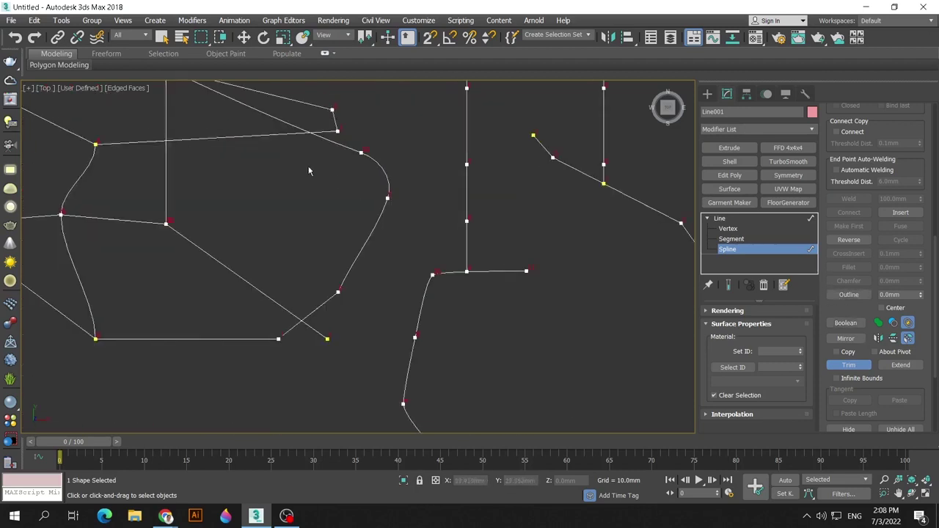
# - Trim the overshooting segments at the box wireframe's inner line crossings
pyautogui.click(277, 135)
pyautogui.click(276, 117)
pyautogui.moveTo(286, 178); pyautogui.dragTo(444, 249, button='middle')
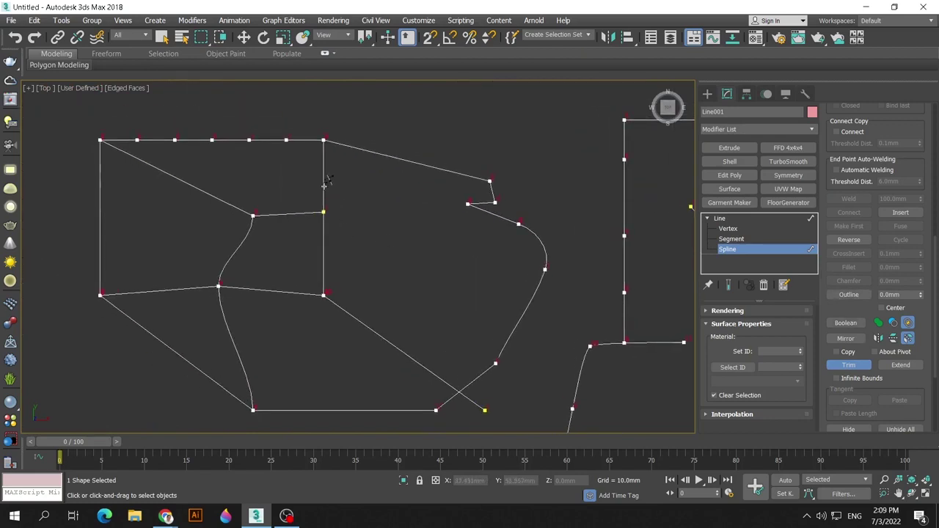
pyautogui.click(324, 180)
pyautogui.click(297, 214)
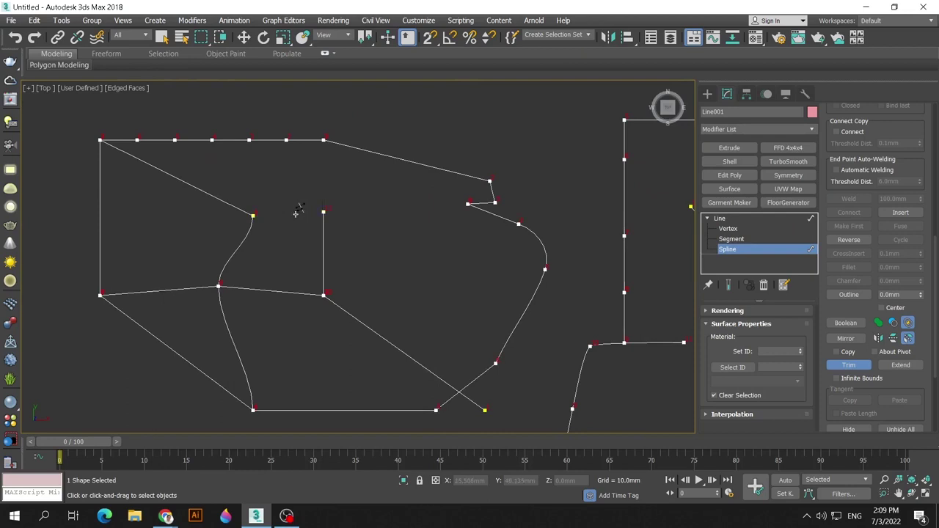
pyautogui.click(240, 243)
pyautogui.moveTo(401, 309); pyautogui.dragTo(383, 252, button='middle')
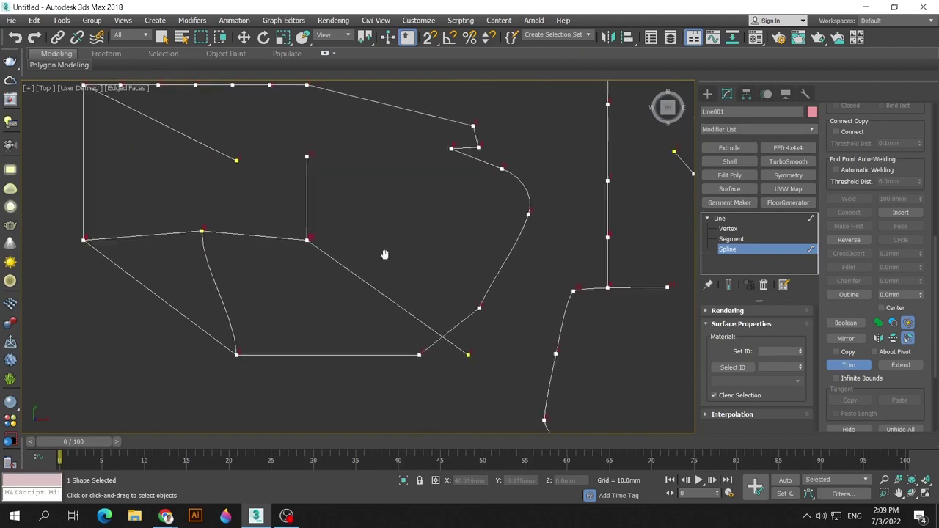
pyautogui.click(453, 342)
pyautogui.scroll(-4, 398, 249)
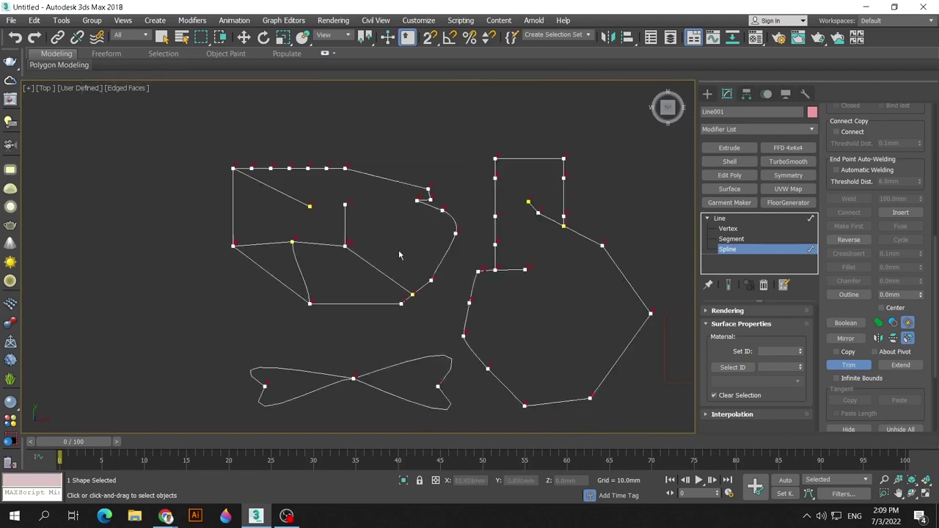
# - Extend the diagonal, vertical, horizontal and short diagonal open ends to meet their neighbouring lines
pyautogui.click(900, 365)
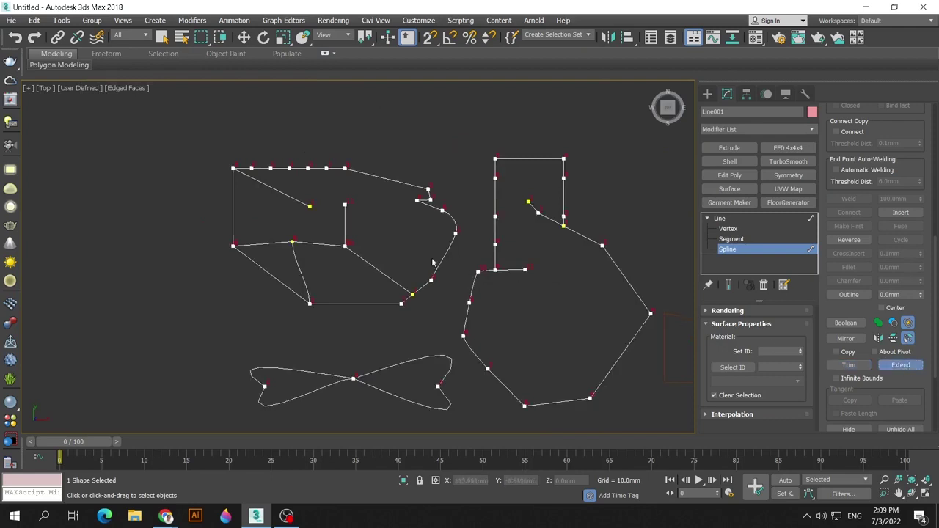
pyautogui.click(305, 204)
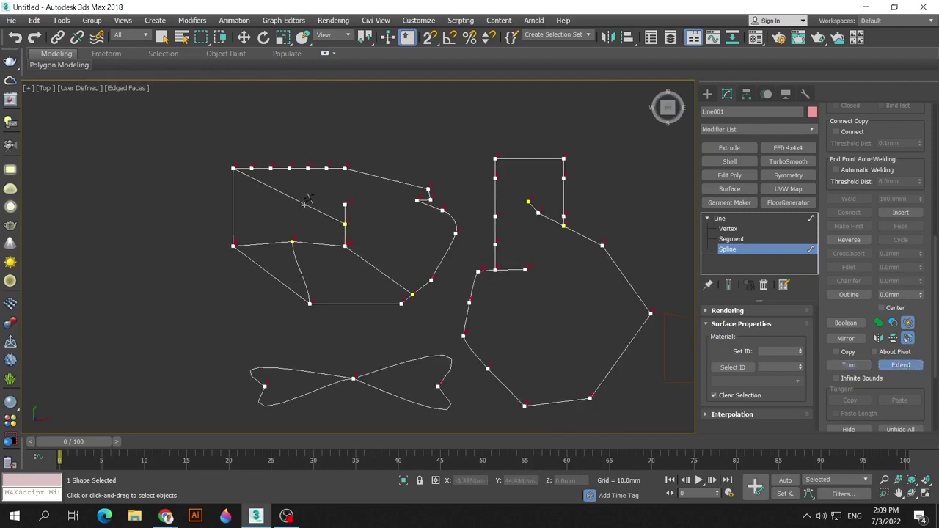
pyautogui.click(345, 209)
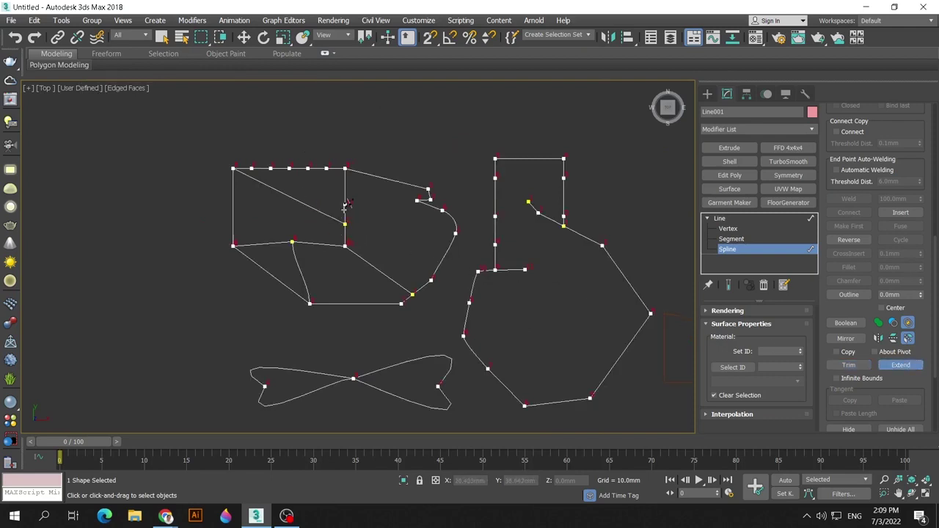
pyautogui.click(519, 268)
pyautogui.scroll(2, 534, 215)
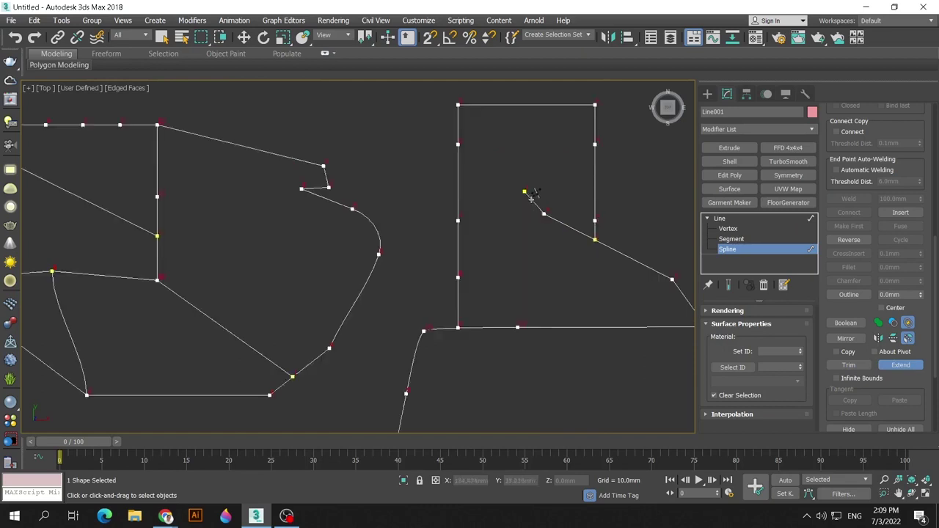
pyautogui.click(526, 195)
pyautogui.scroll(-2, 430, 184)
pyautogui.moveTo(526, 241); pyautogui.dragTo(536, 201, button='middle')
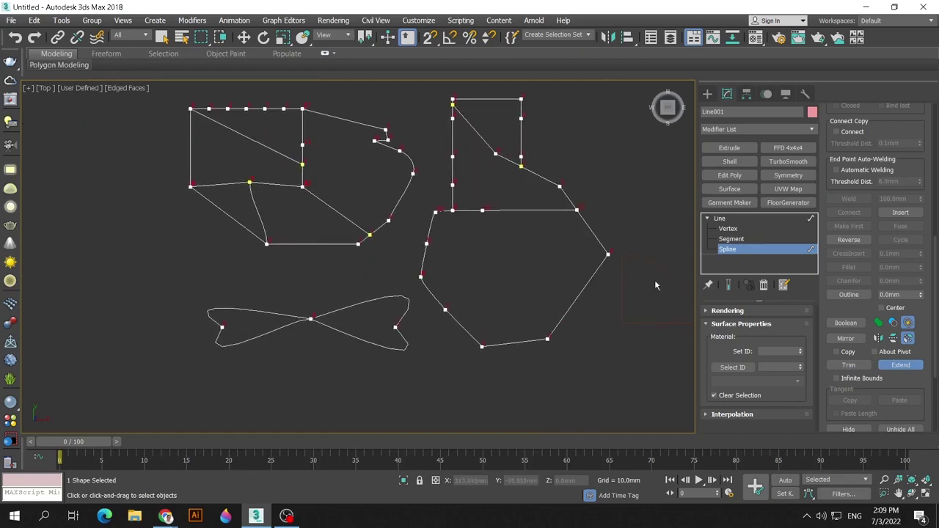
# - Turn off Extend and zoom the view out and back in to check the joined shapes
pyautogui.click(901, 365)
pyautogui.scroll(-1, 888, 400)
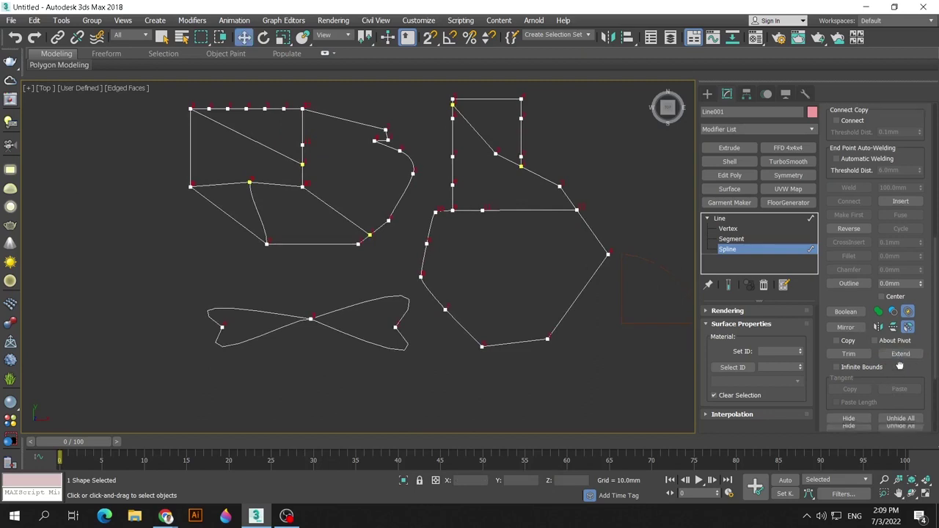
pyautogui.scroll(-2, 884, 411)
pyautogui.scroll(-2, 880, 426)
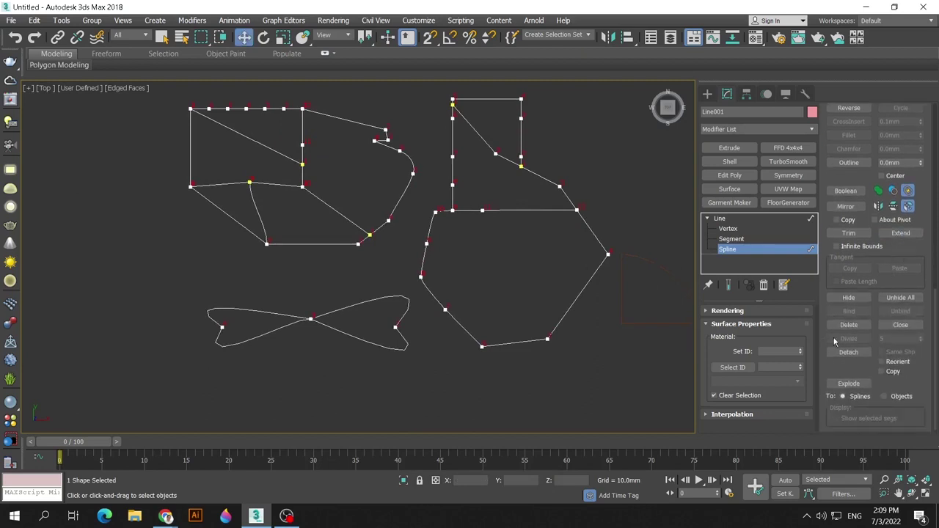
pyautogui.scroll(1, 910, 194)
pyautogui.scroll(5, 910, 195)
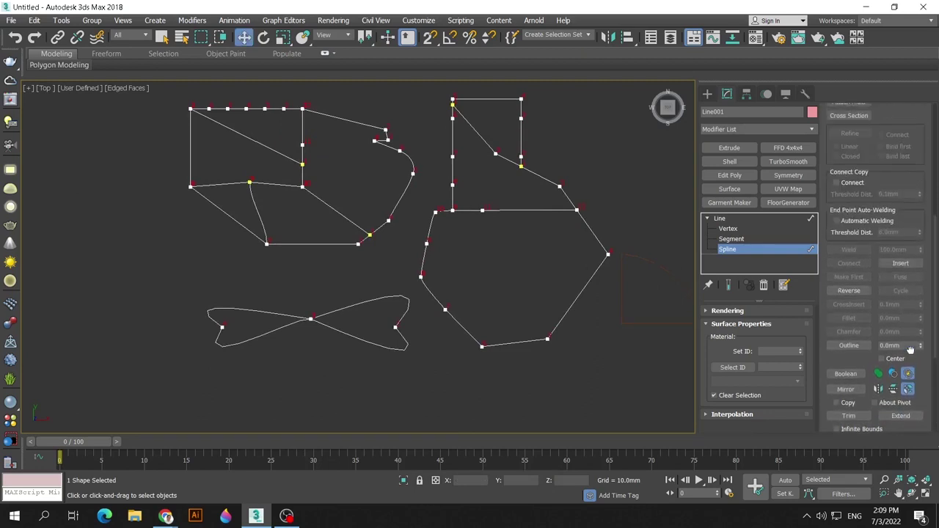